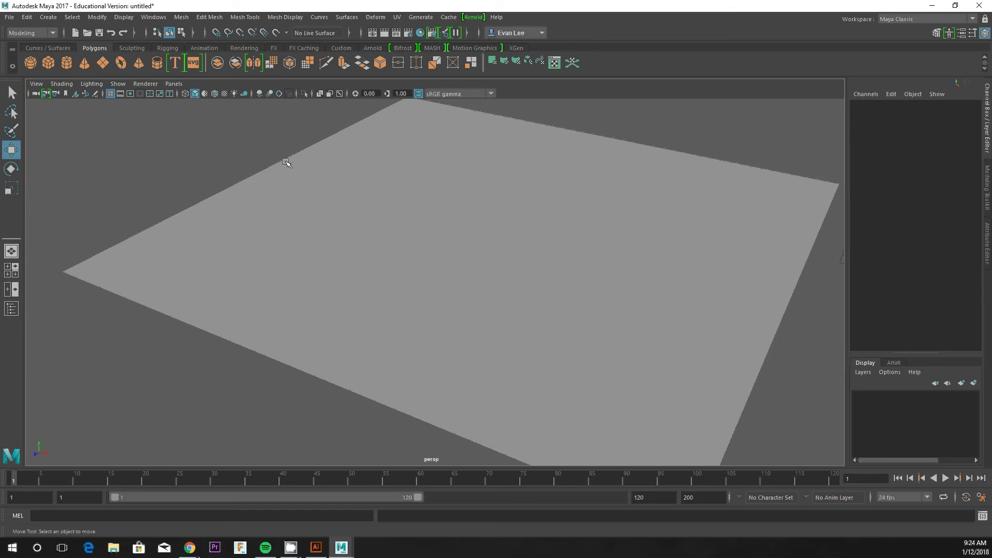
Step: Magnify the view of the plane, raise one of its interior edges in edge mode, and undo the move
left_click(365, 219)
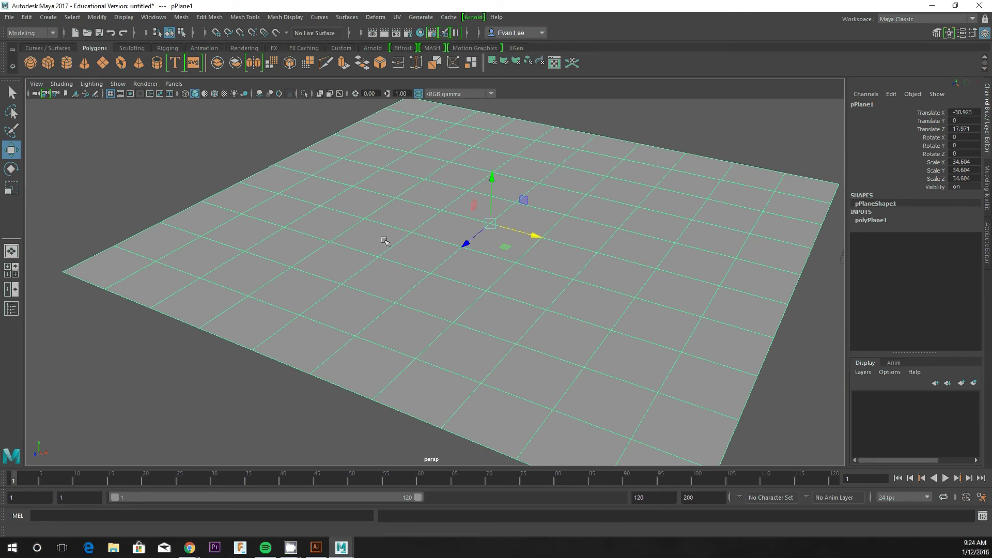
key("super+plus")
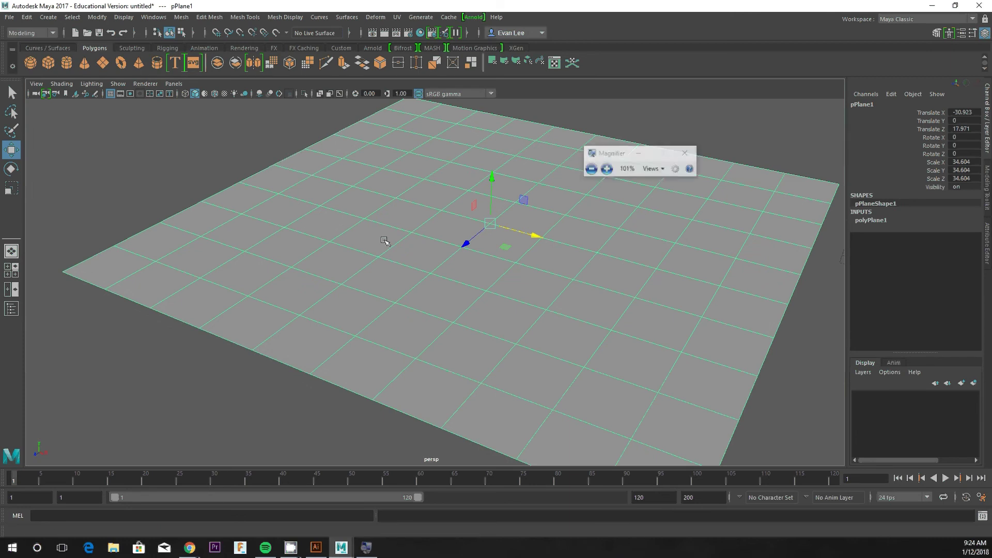
key("super+plus")
key("super+plus")
right_click_drag(385, 241, 388, 214)
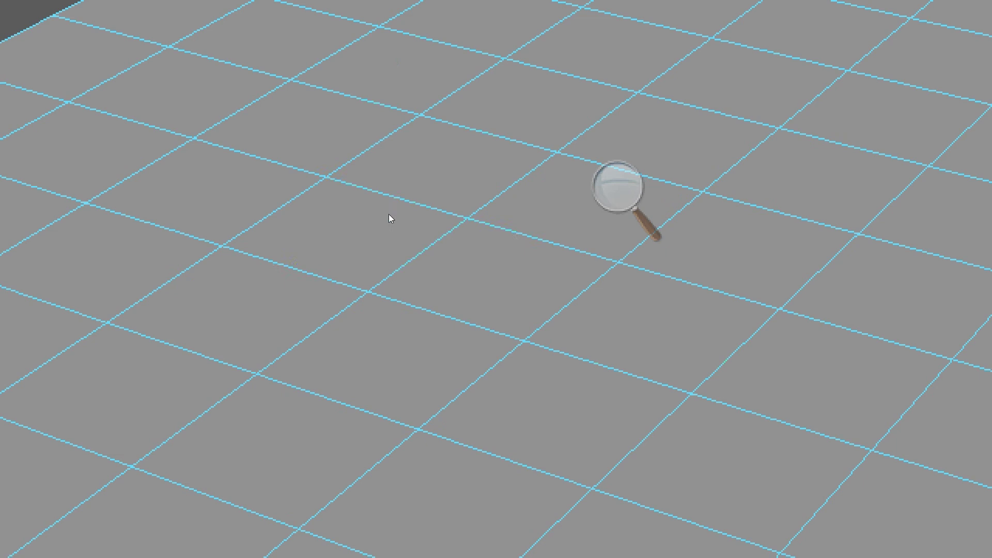
left_click(392, 192)
left_click_drag(393, 173, 378, 133)
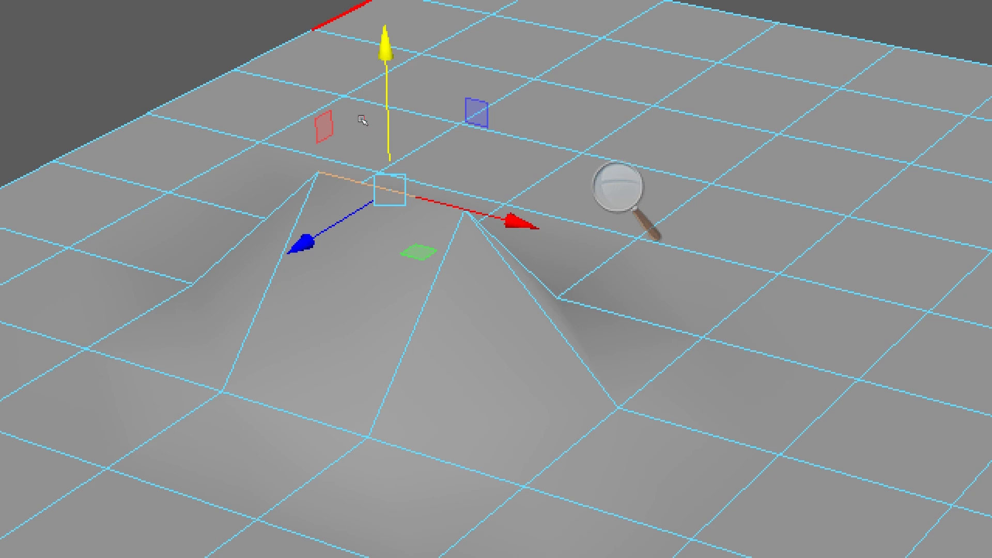
key("ctrl+z")
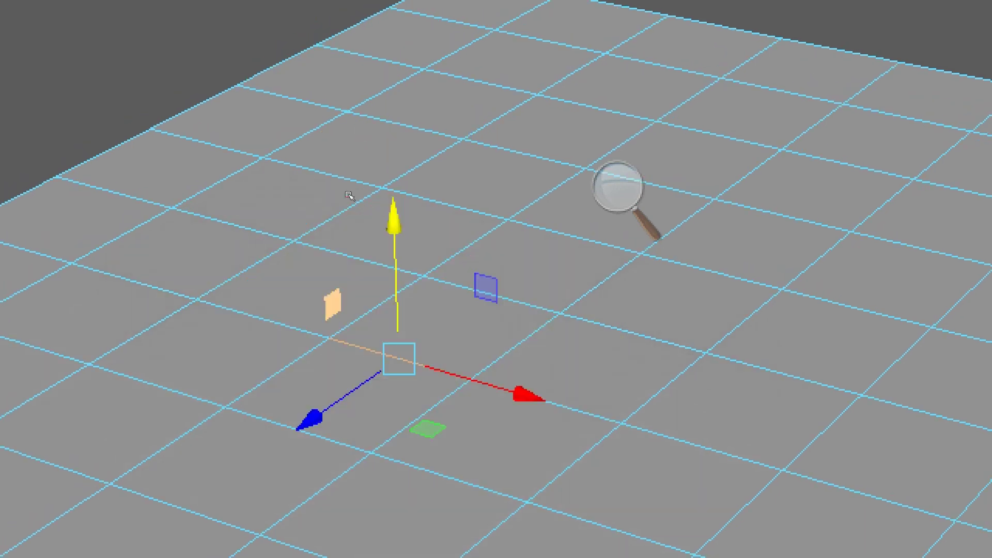
Step: Switch the sphere beside the plane to vertex mode
scroll(353, 196, "down", 4)
middle_click_drag(434, 192, 98, 128, "alt")
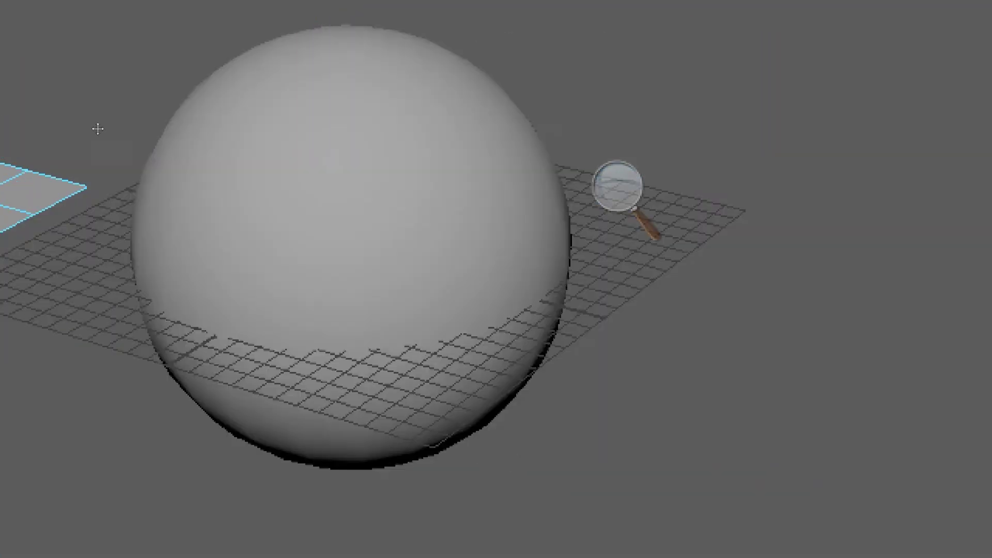
right_click_drag(333, 147, 301, 147)
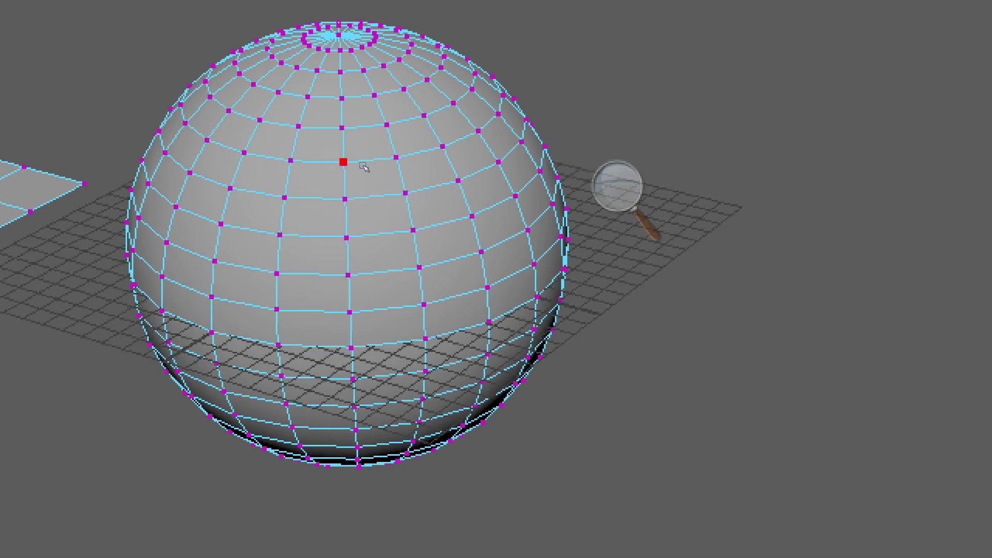
scroll(357, 190, "up", 4)
middle_click_drag(357, 186, 377, 222, "alt")
left_click_drag(378, 222, 370, 216, "alt")
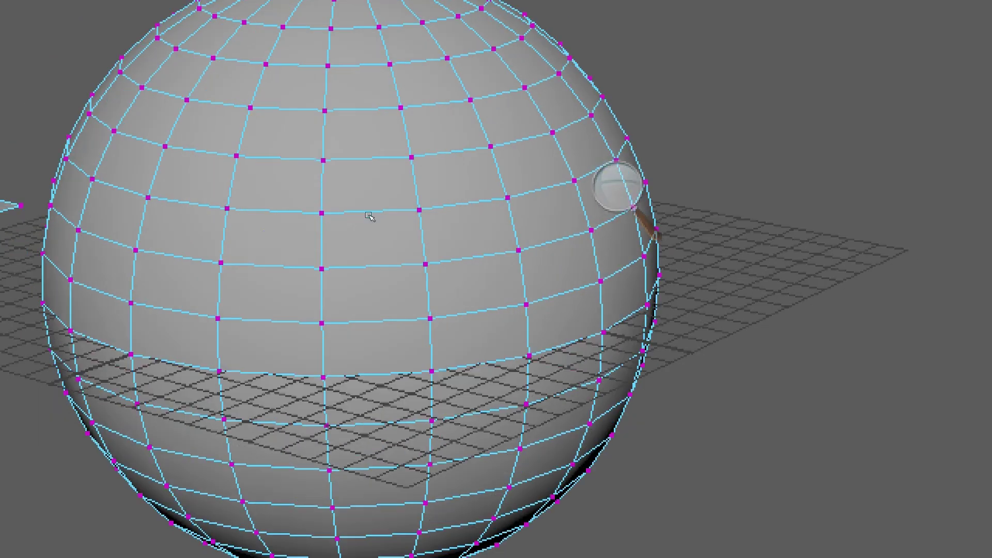
Step: Select two separate vertices on the upper front of the sphere together
left_click(365, 176)
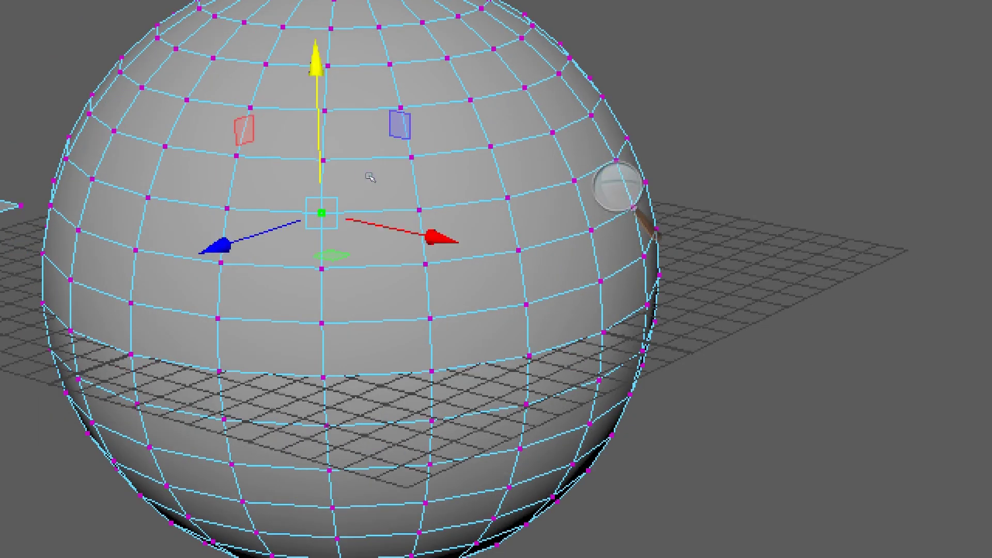
left_click(451, 164, "shift")
left_click_drag(372, 173, 345, 157, "alt")
middle_click_drag(345, 158, 229, 38, "alt")
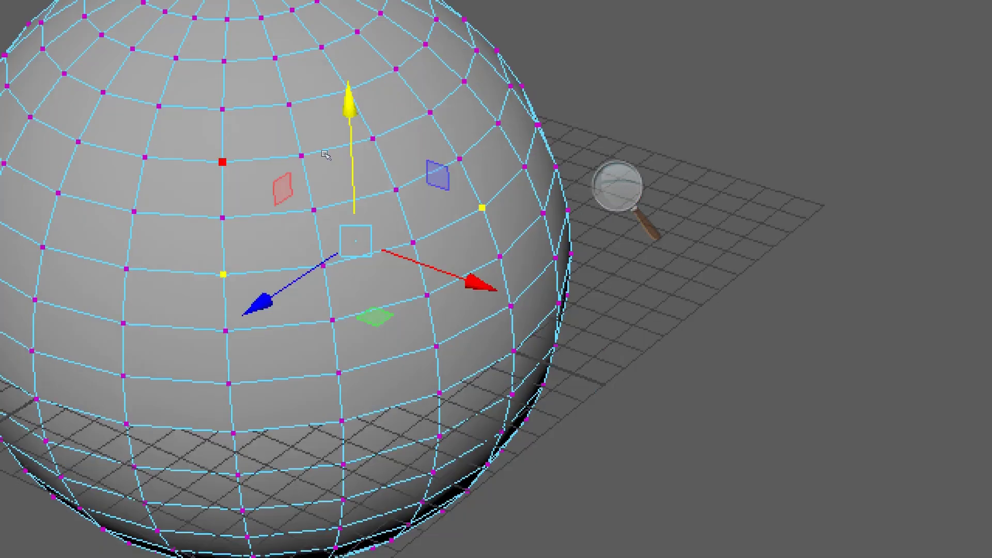
scroll(326, 156, "up", 2)
middle_click_drag(310, 153, 410, 214, "alt")
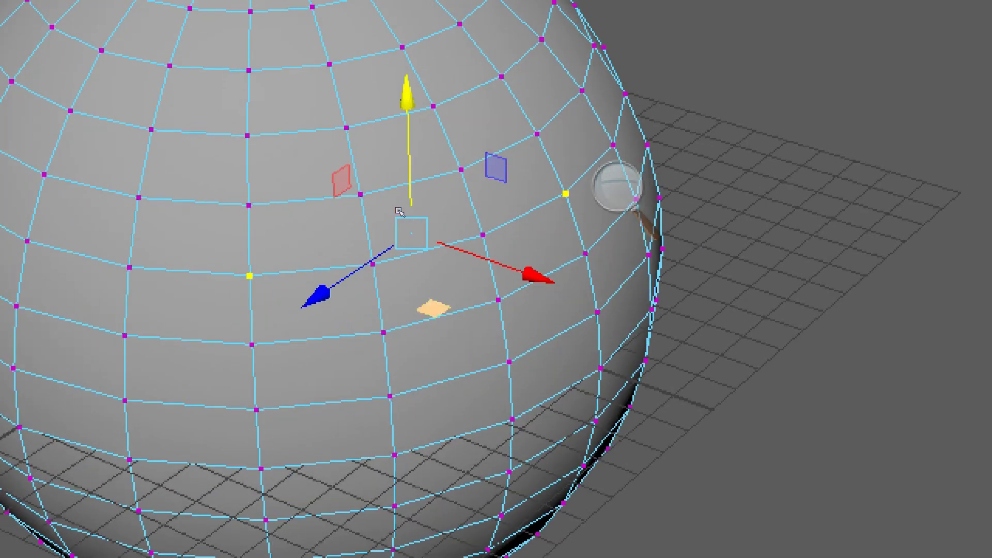
left_click_drag(433, 309, 402, 211)
Step: Examine the two selected vertices on the sphere from several angles
middle_click_drag(305, 57, 421, 270, "alt")
left_click_drag(421, 271, 409, 222, "alt")
scroll(410, 222, "down", 4)
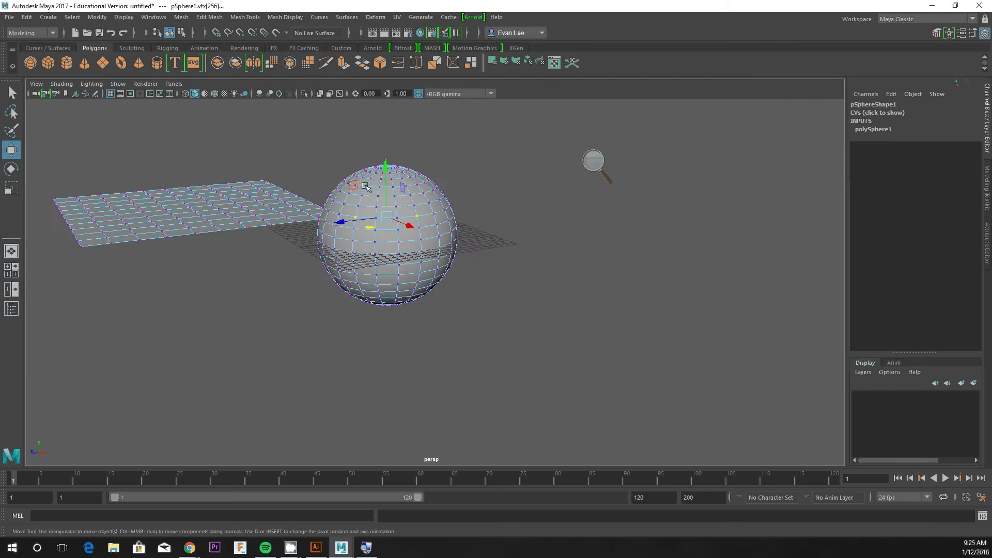
scroll(365, 188, "up", 5)
left_click_drag(365, 189, 306, 198, "alt")
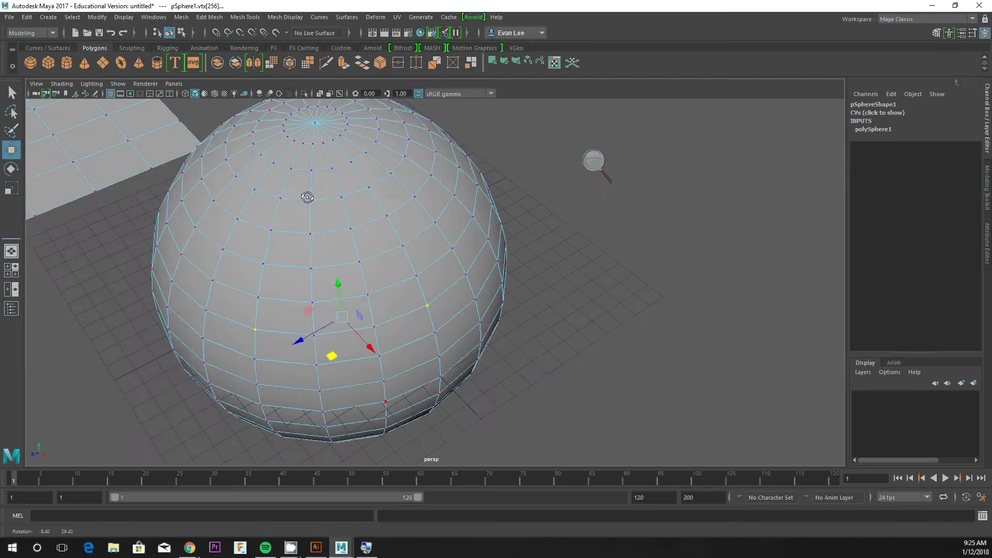
middle_click_drag(307, 198, 489, 206, "alt")
left_click_drag(489, 206, 567, 174, "alt")
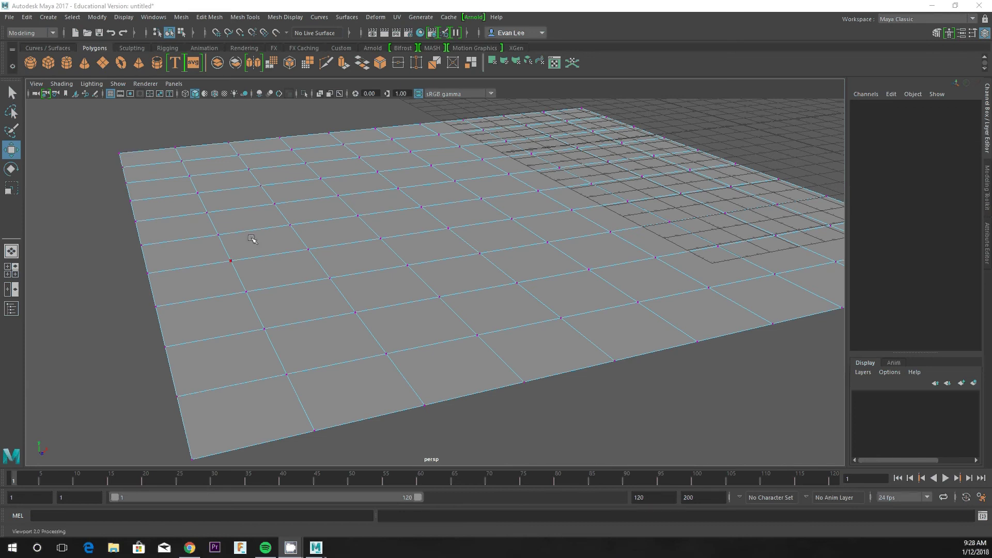
Step: Pull a vertex near the plane's border straight up into a peak and undo the move
left_click(218, 235)
scroll(283, 229, "up", 5)
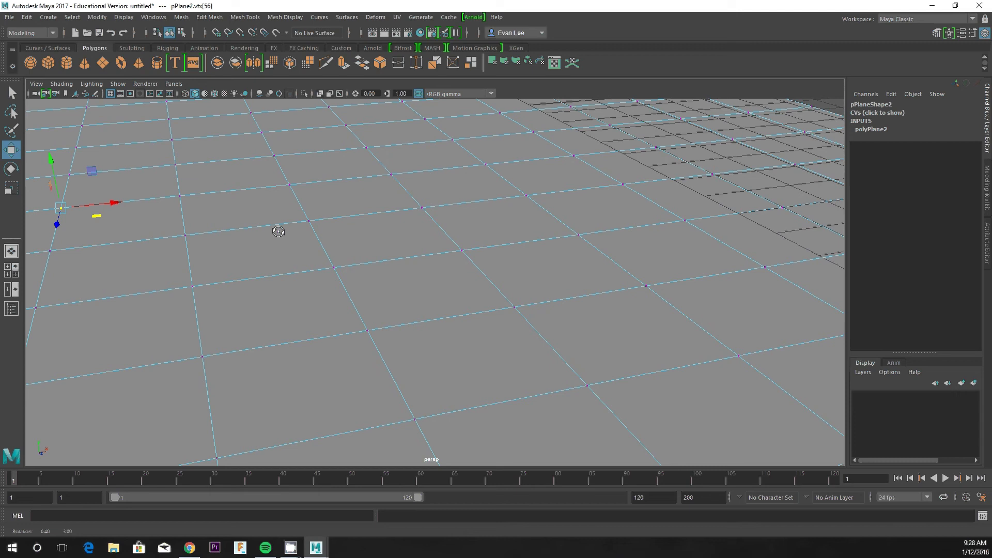
left_click_drag(277, 231, 355, 227, "alt")
middle_click_drag(129, 239, 285, 232, "alt")
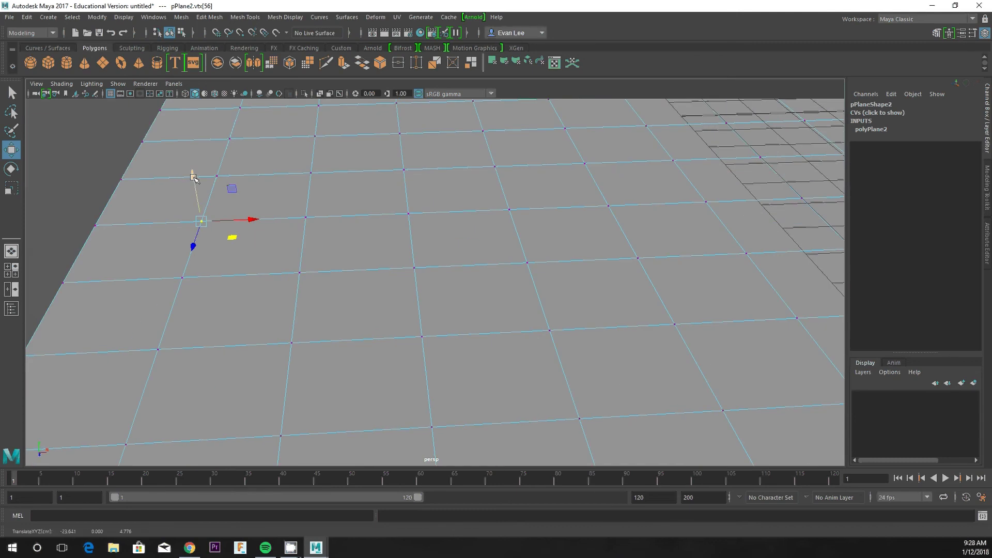
left_click_drag(181, 175, 280, 153)
middle_click_drag(279, 153, 368, 276, "alt")
scroll(276, 159, "up", 3)
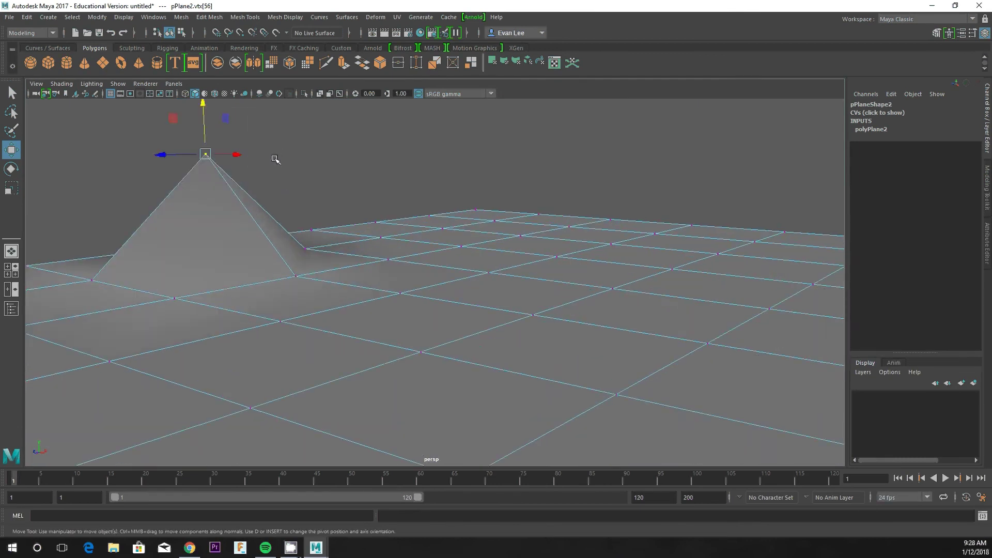
middle_click_drag(275, 158, 311, 174, "alt")
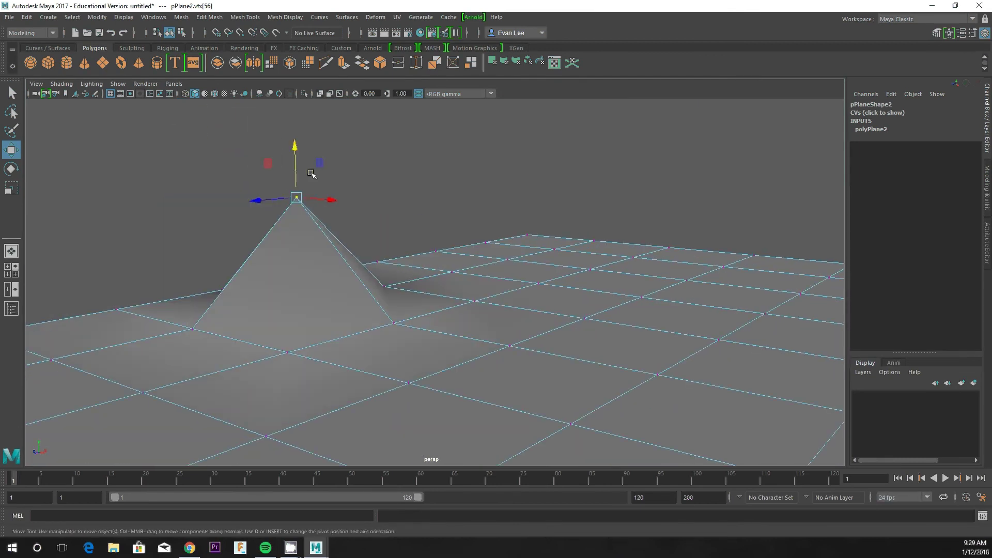
key("ctrl+z")
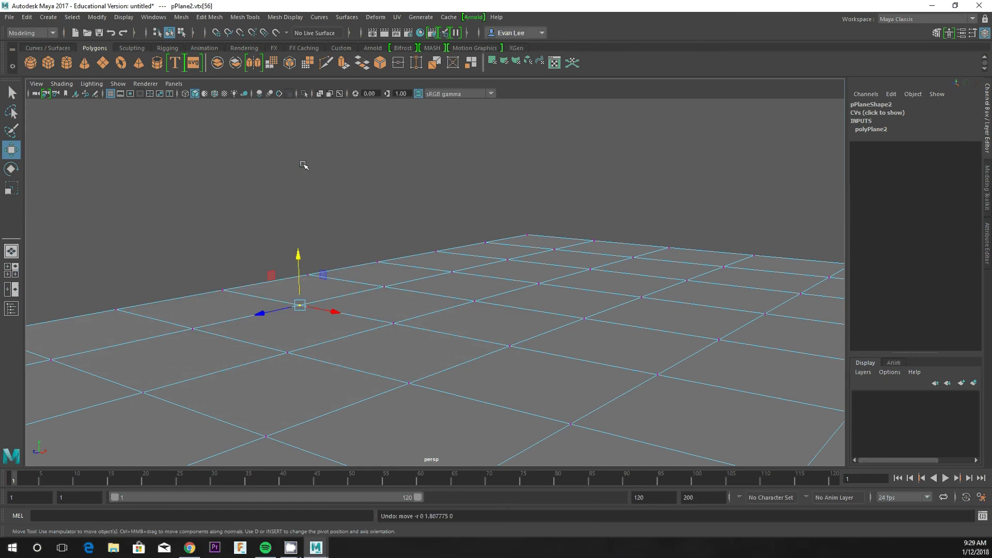
scroll(304, 181, "down", 3)
left_click_drag(310, 190, 314, 220, "alt")
middle_click_drag(314, 220, 232, 131, "alt")
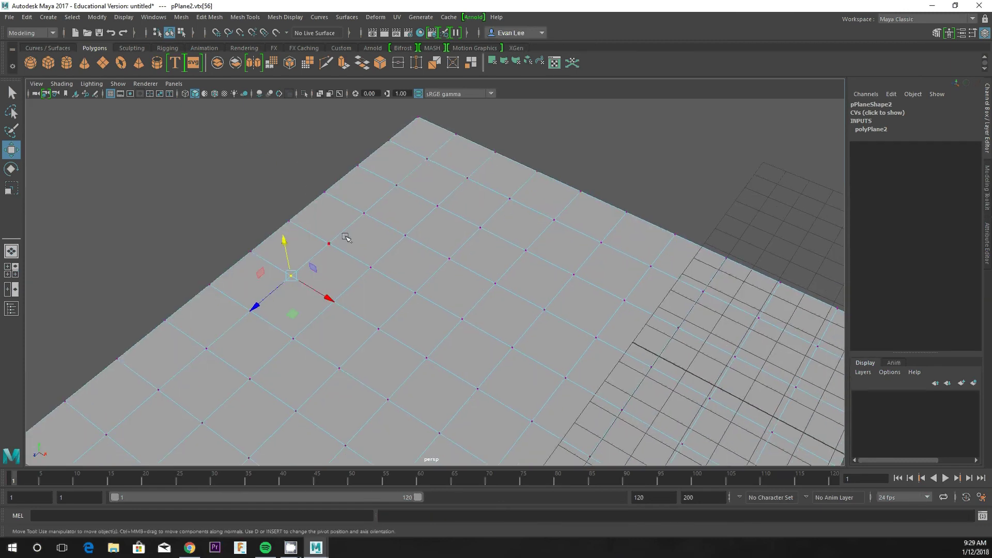
left_click(405, 237)
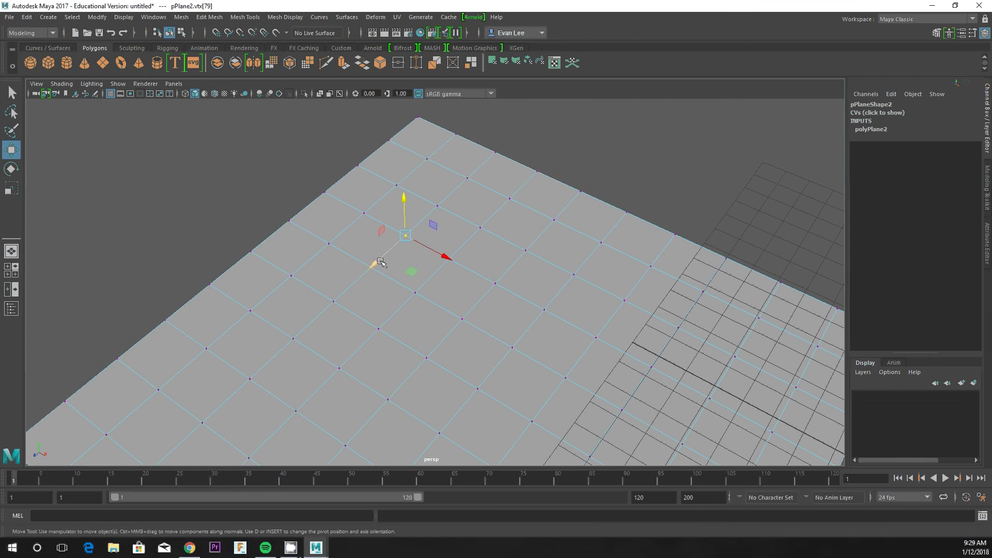
left_click(243, 184)
scroll(420, 287, "down", 3)
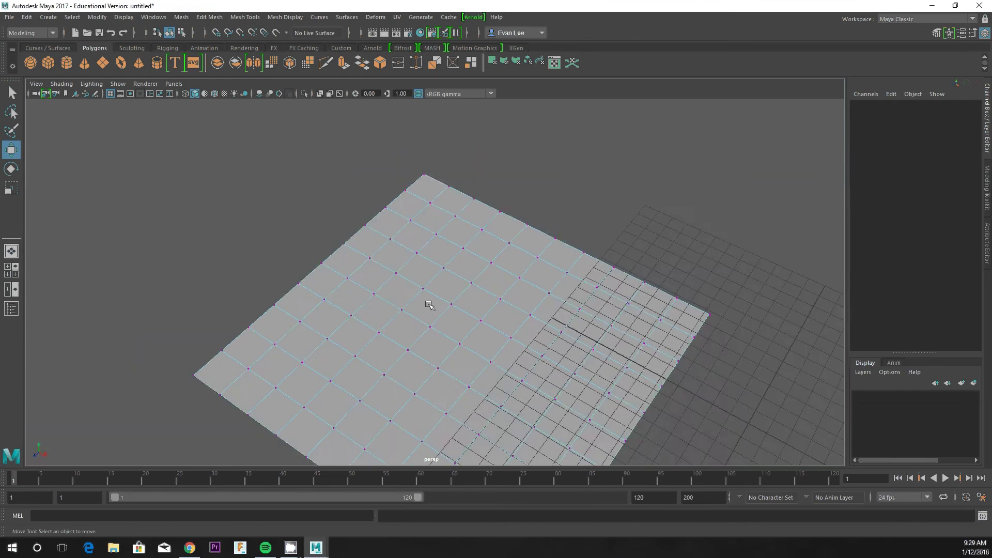
Step: Raise two adjacent faces at the plane's corner straight up in face mode to form a flat-topped block
left_click_drag(427, 303, 387, 250, "alt")
scroll(438, 287, "up", 2)
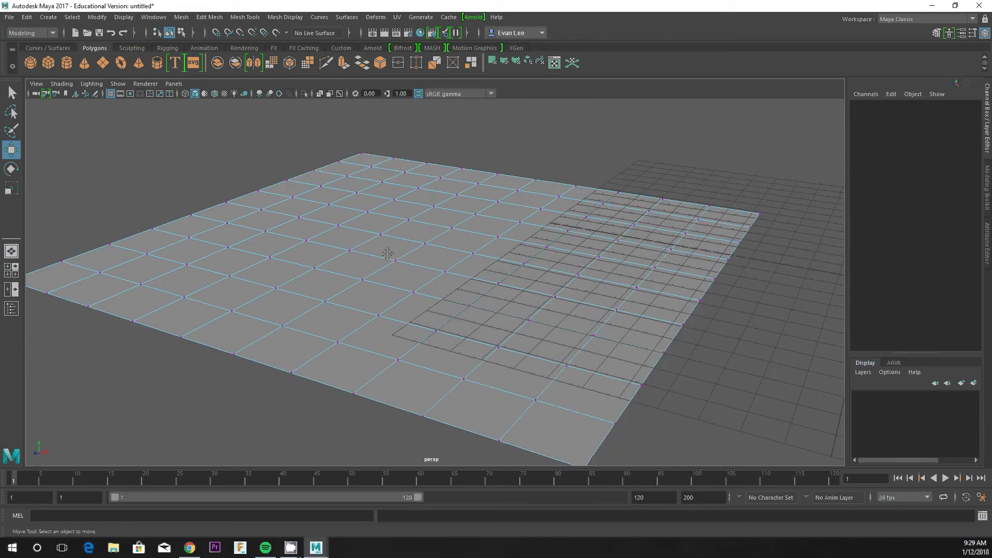
right_click_drag(319, 213, 317, 239)
left_click(74, 275)
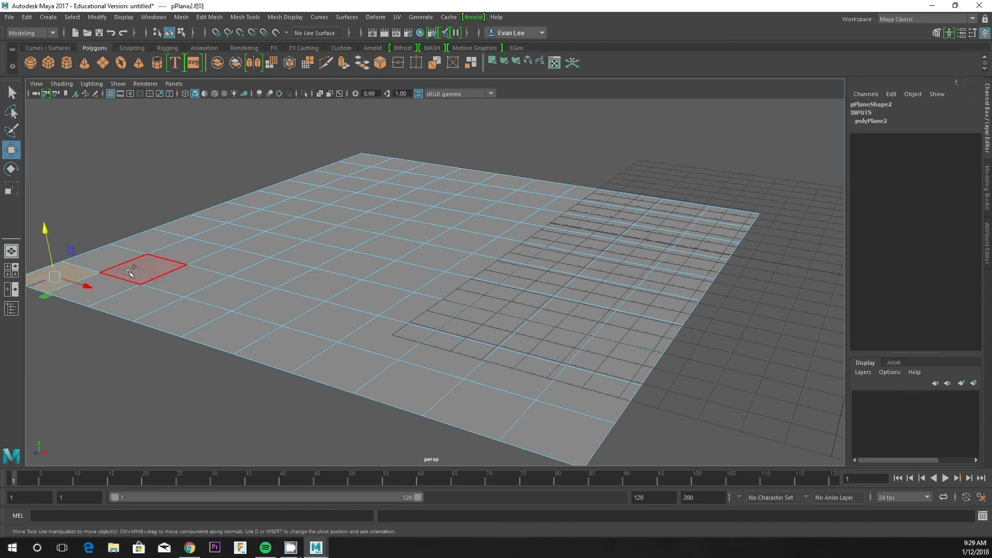
left_click(131, 271, "shift")
left_click_drag(97, 235, 88, 166)
left_click_drag(242, 207, 352, 204, "alt")
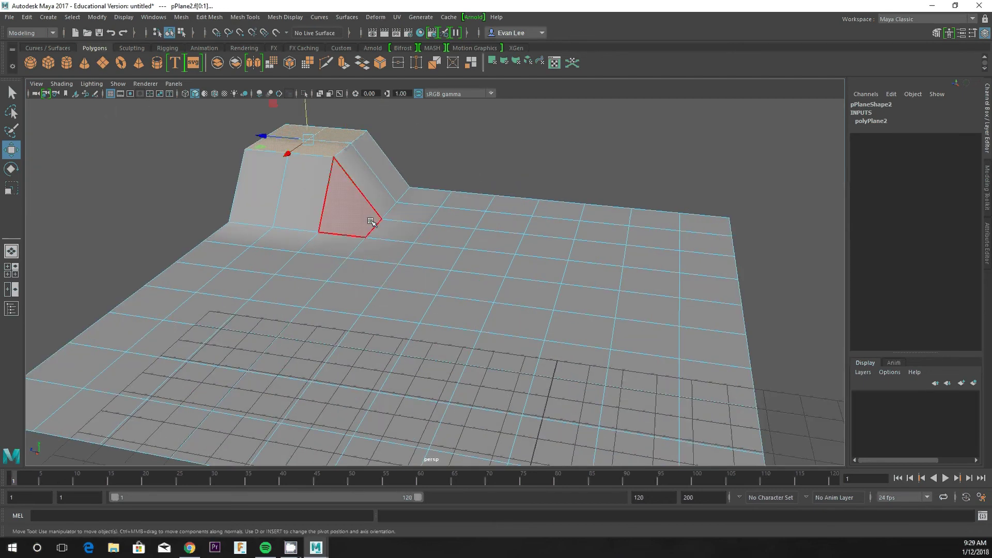
Step: Rotate the two adjacent sloping faces on one side of the raised block with the Rotate tool
left_click(306, 207)
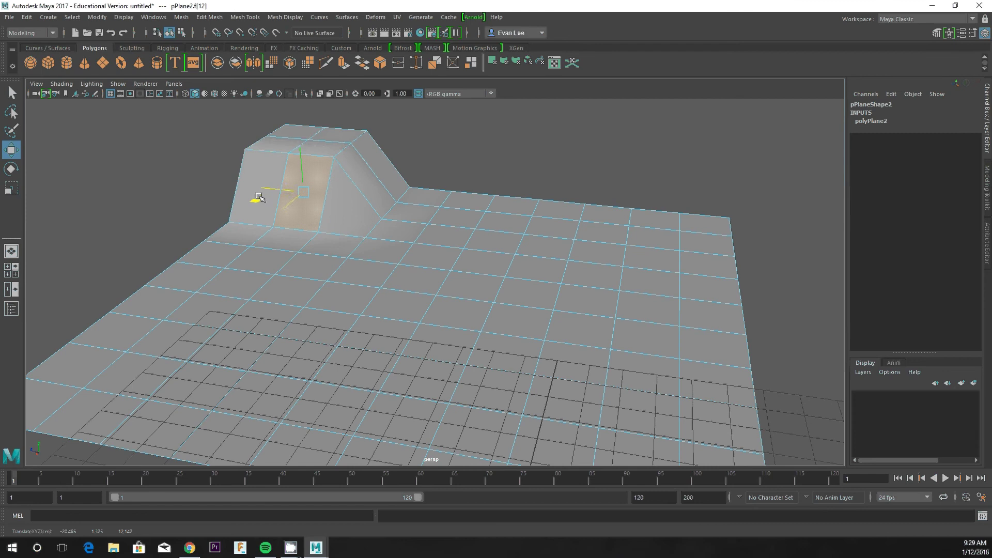
left_click(269, 204, "shift")
scroll(273, 200, "up", 3)
left_click_drag(352, 219, 272, 131, "alt")
key("e")
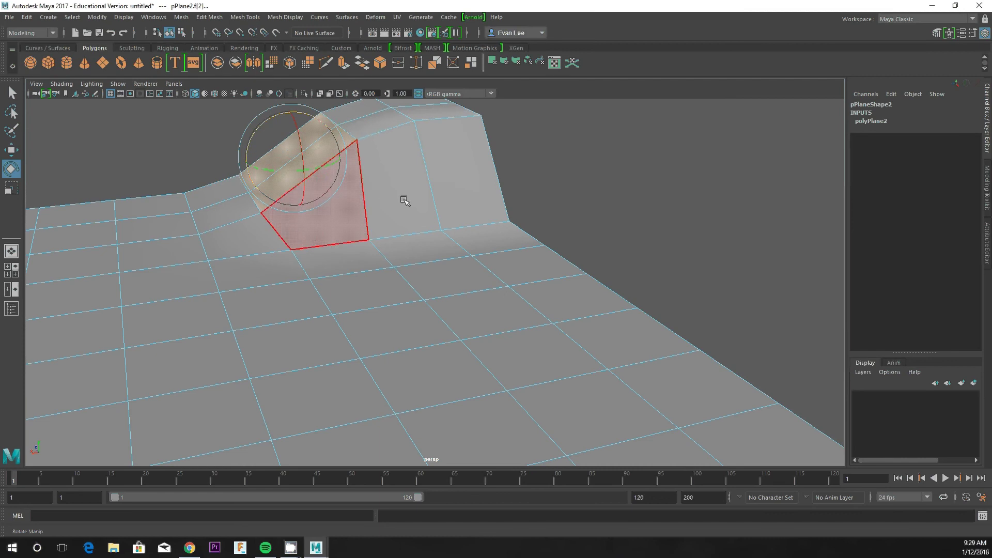
Step: Select the outermost sloping face on the raised block's other side with the Rotate tool active
left_click_drag(434, 230, 457, 234, "alt")
left_click(456, 232)
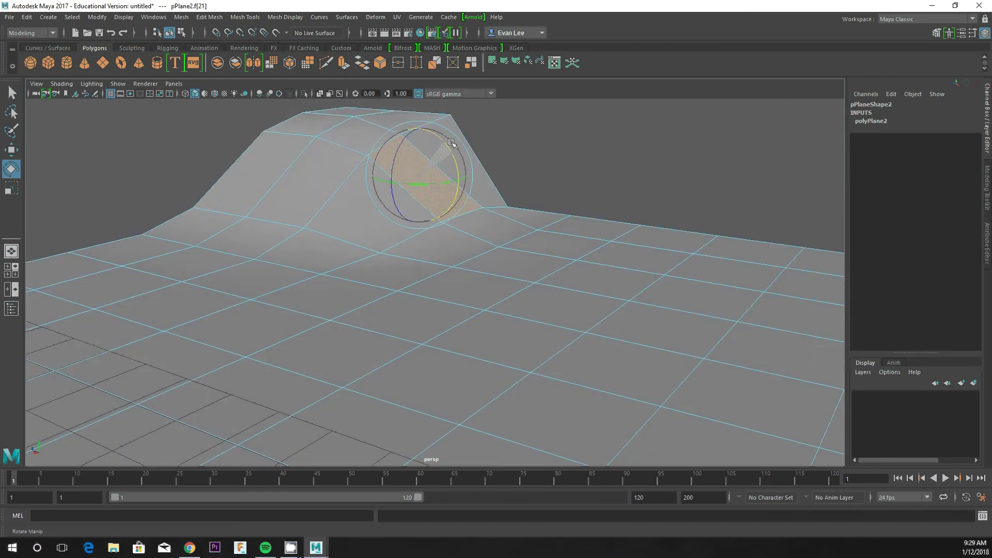
left_click(475, 171)
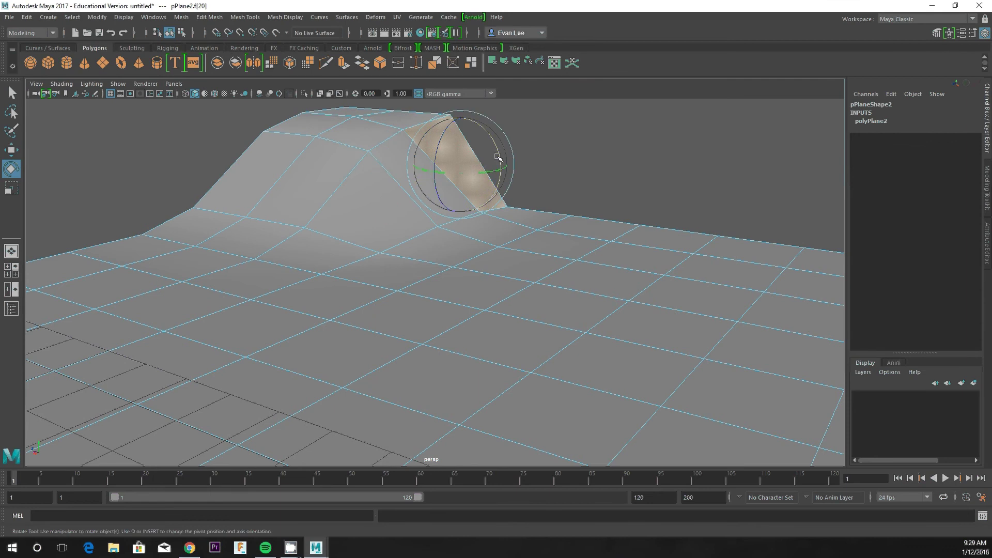
left_click_drag(398, 206, 339, 228, "alt")
scroll(339, 228, "up", 4)
middle_click_drag(339, 228, 509, 224, "alt")
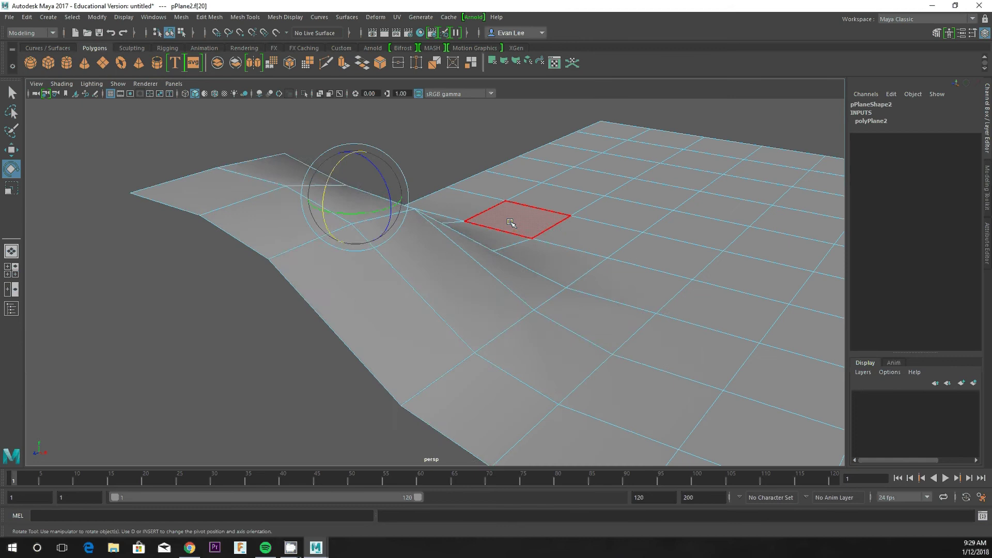
Step: Preview the plane in smooth mesh display twice and return it to unsmoothed display
key("3")
key("1")
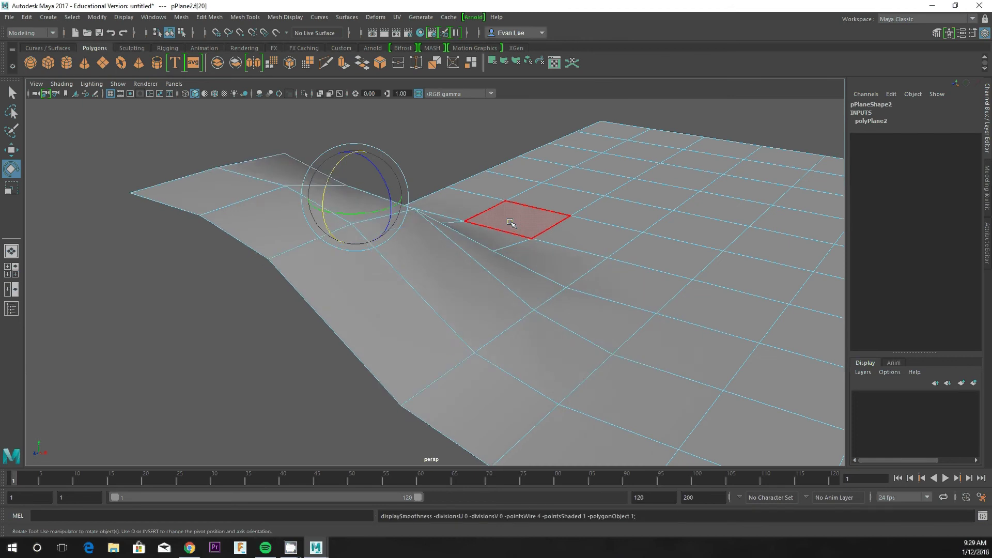
key("3")
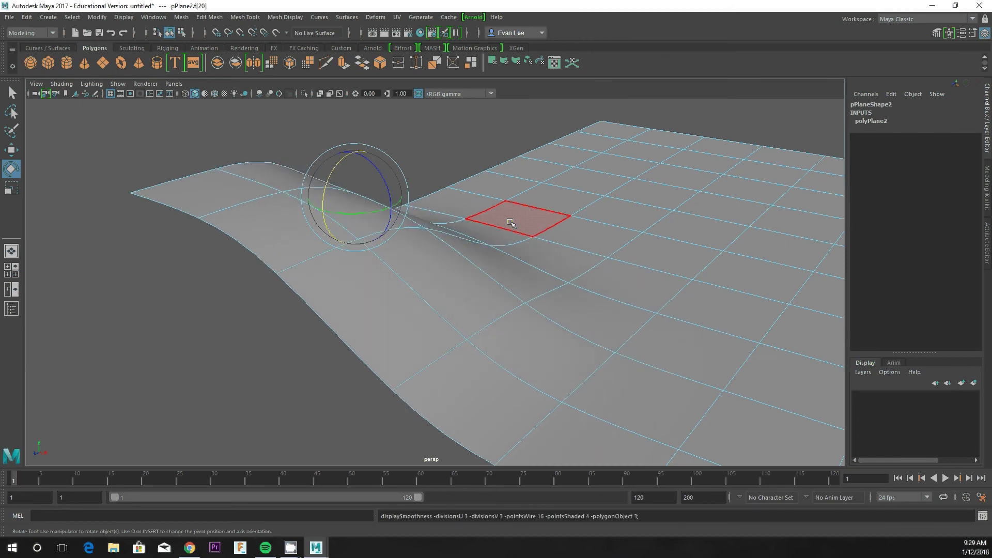
key("1")
scroll(537, 225, "down", 4)
left_click_drag(540, 226, 475, 228, "alt")
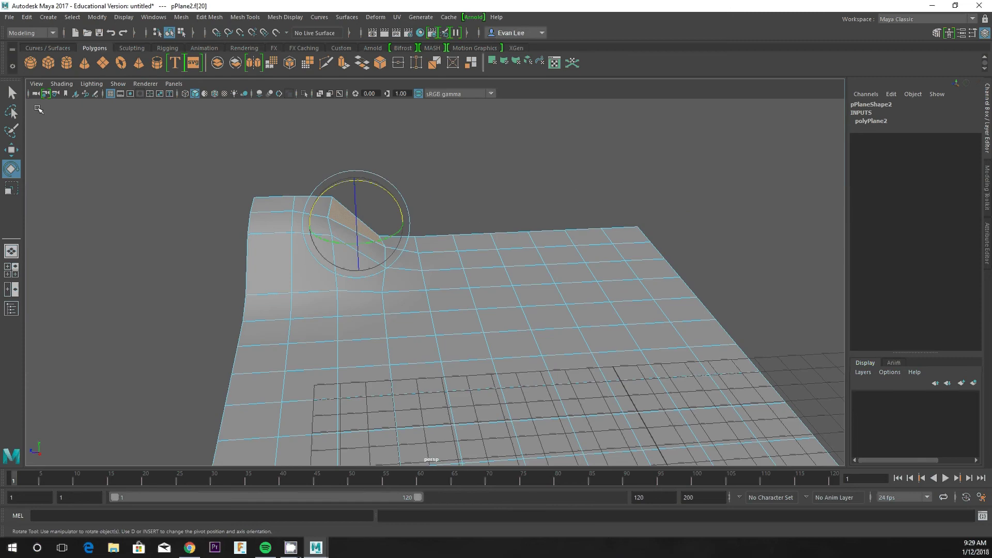
Step: Switch to the Select tool while magnifying the toolbox to show its tools
key("super+plus")
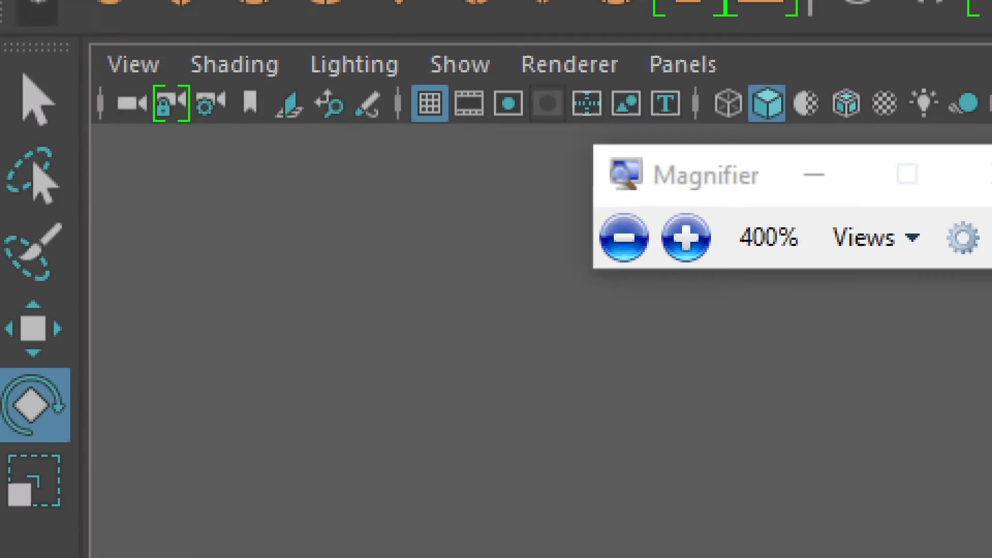
key("super+plus")
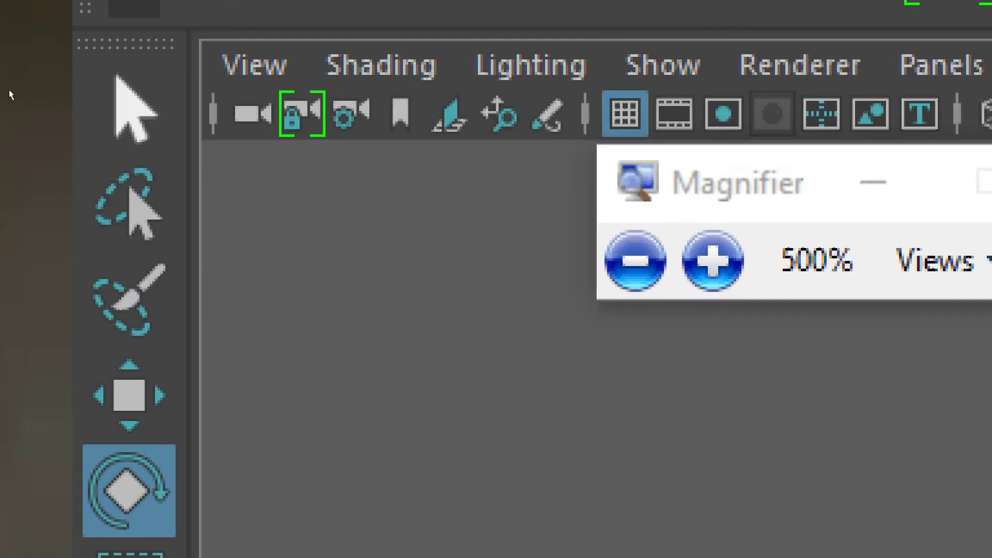
key("q")
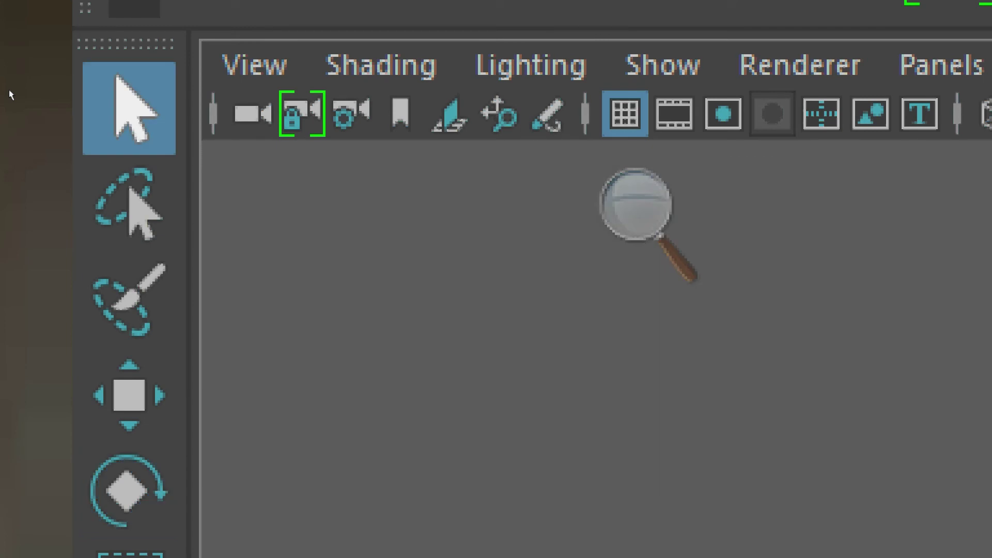
key("super+minus")
key("super+minus")
key("super+minus")
key("super+minus")
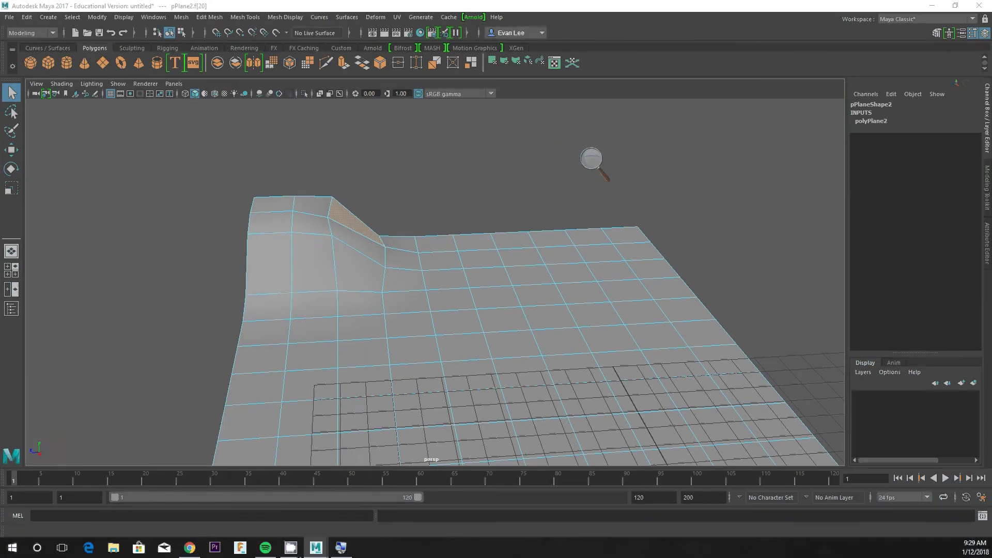
double_click(11, 93)
left_click_drag(246, 96, 298, 137)
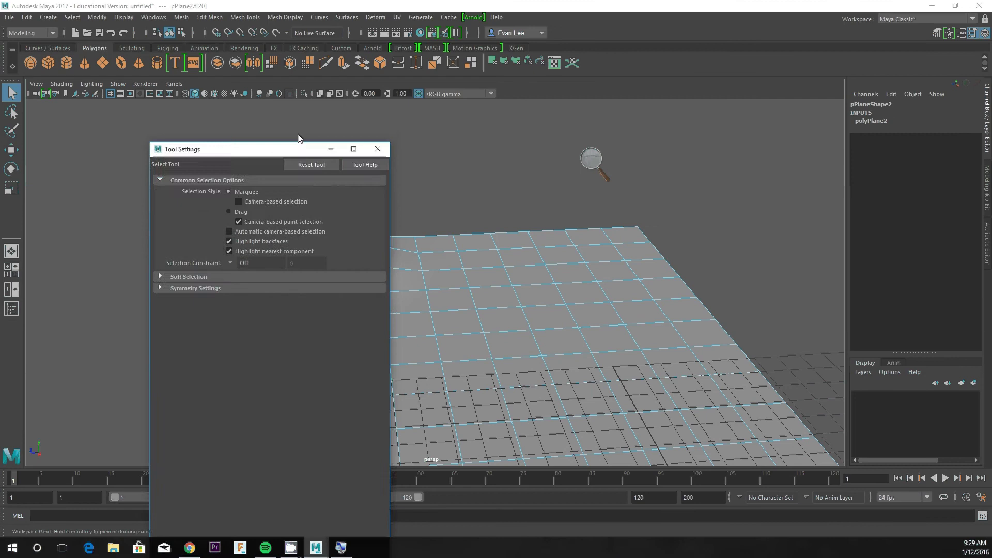
left_click(381, 149)
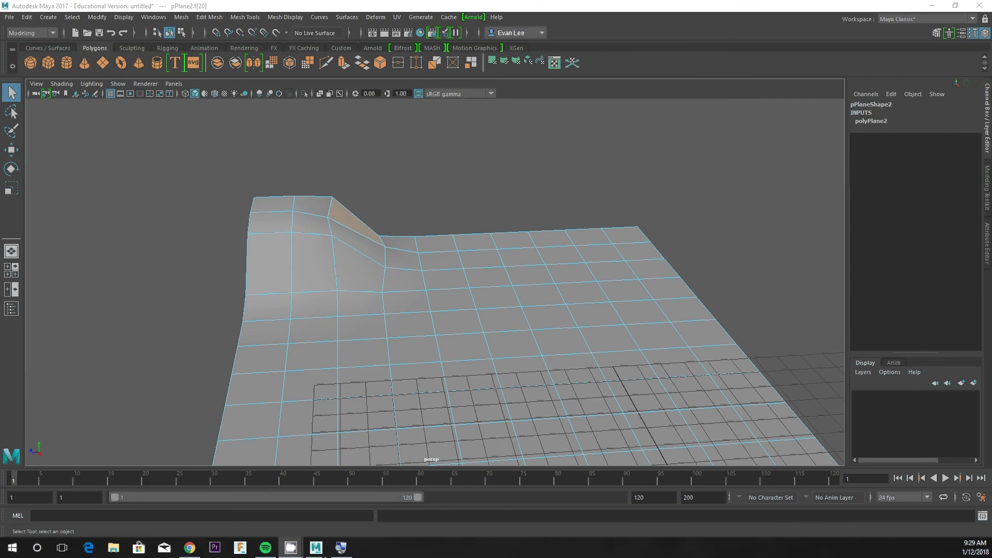
Step: Open the Select tool's settings and magnify the Common Selection Options to read them
double_click(11, 93)
left_click_drag(309, 105, 275, 113)
key("super+plus")
key("super+plus")
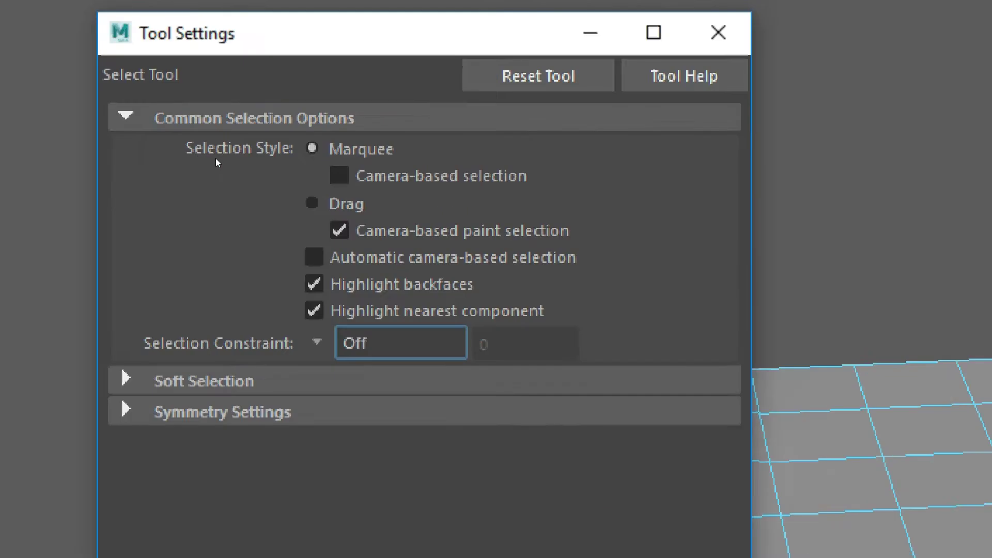
key("super+plus")
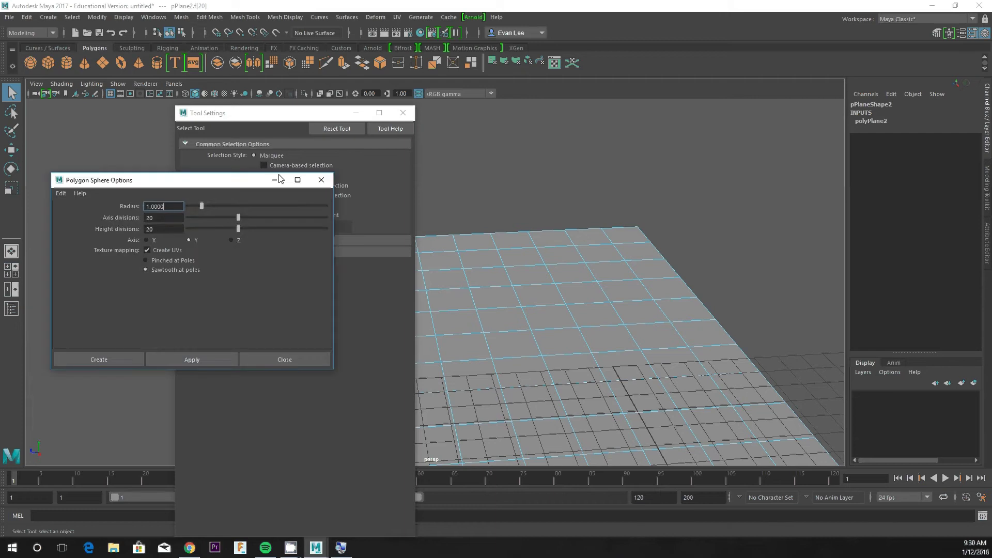
Step: Turn on Soft Select in the Select tool's settings and move the settings window clear of the plane
left_click_drag(257, 184, 324, 171)
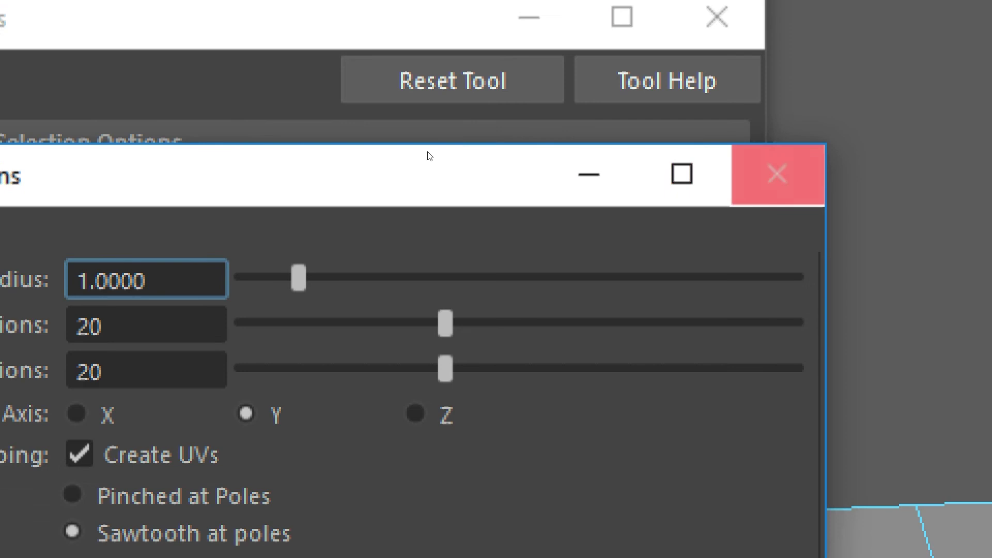
left_click(778, 174)
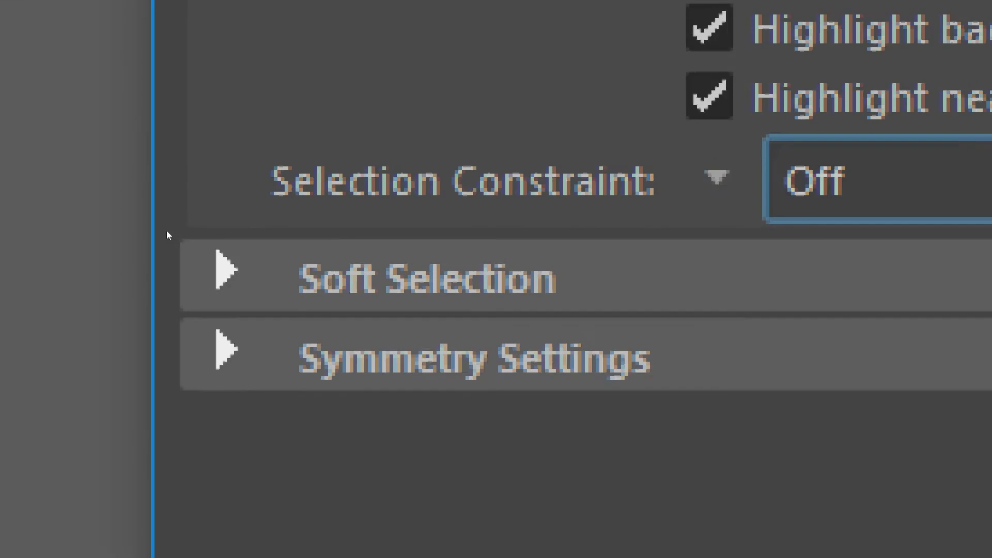
left_click(185, 268)
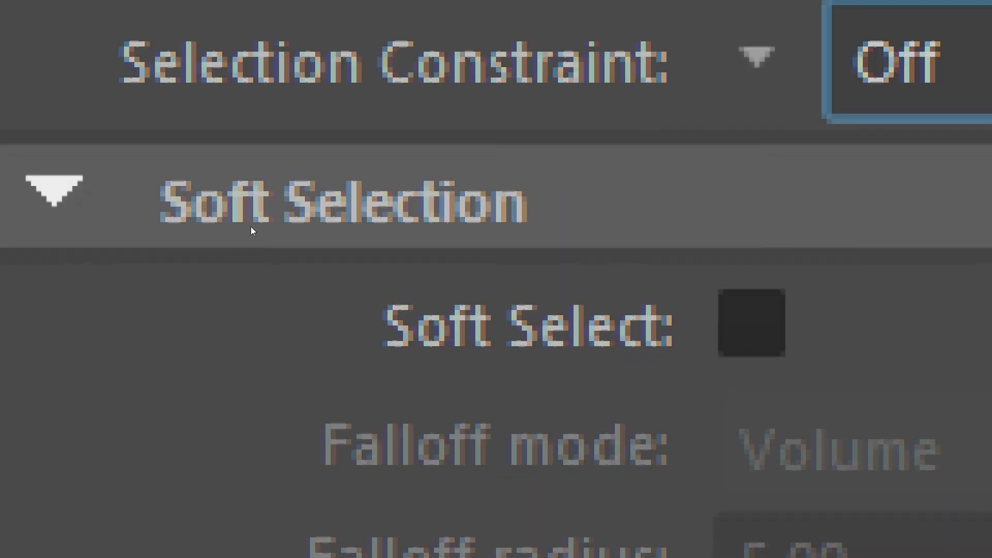
left_click(932, 380)
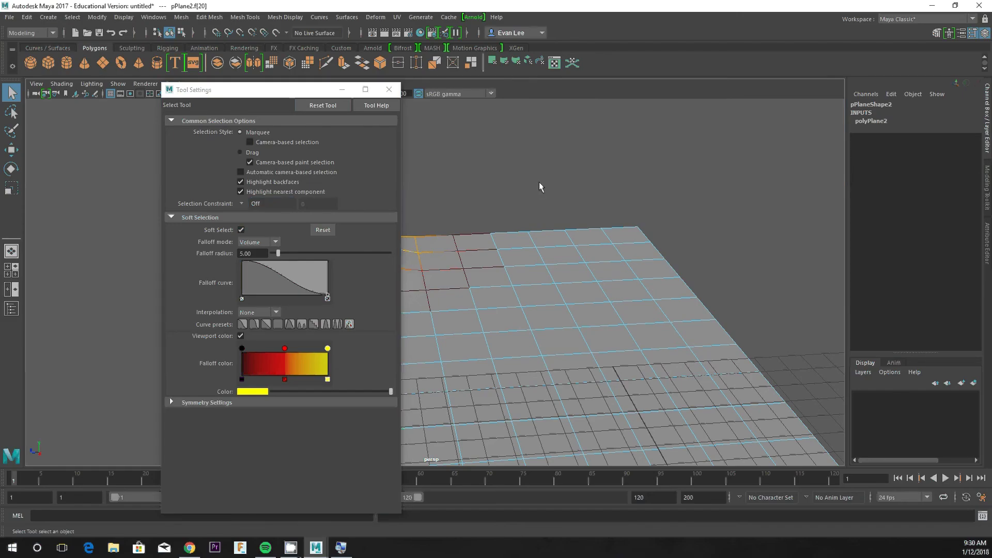
left_click(548, 203)
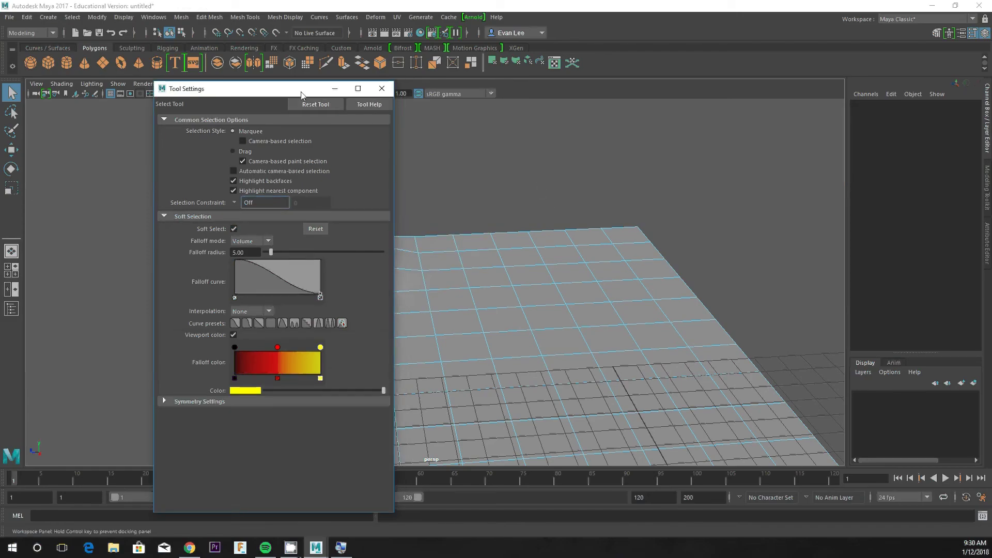
left_click_drag(298, 89, 809, 49)
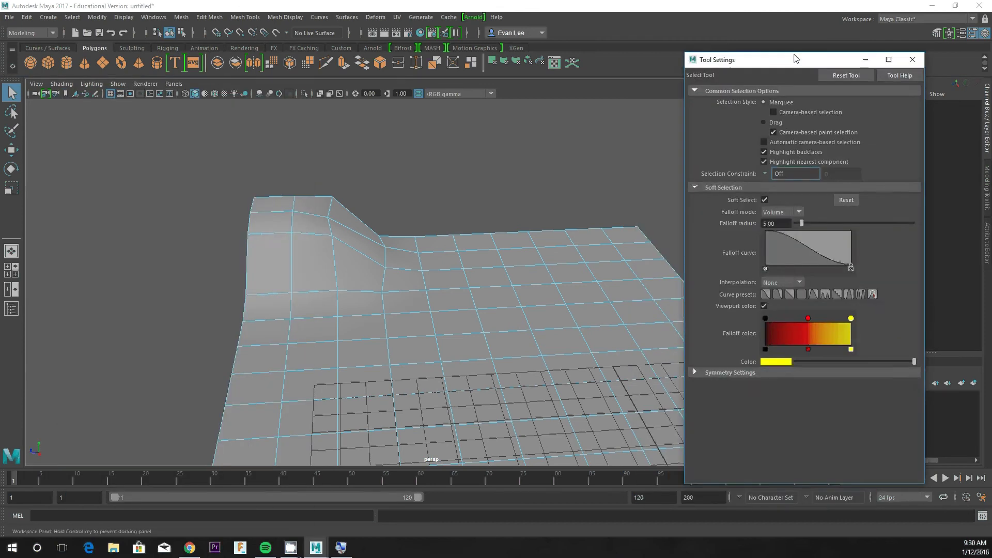
Step: Switch the plane to vertex mode and select a single interior vertex to examine its soft selection falloff up close
left_click(378, 226)
middle_click_drag(365, 172, 265, 171, "alt")
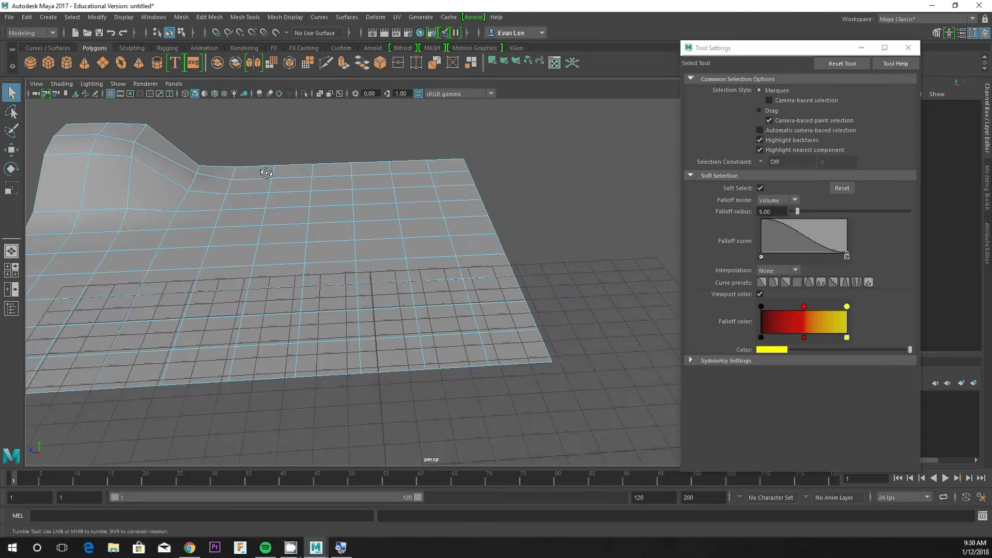
left_click_drag(266, 170, 315, 181, "alt")
right_click_drag(356, 243, 311, 236)
left_click(372, 328)
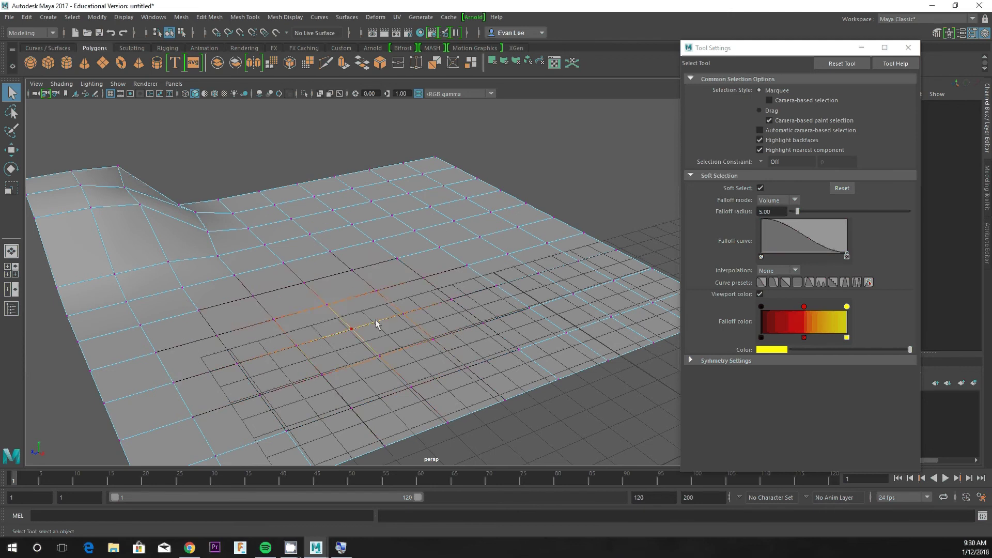
left_click(321, 354)
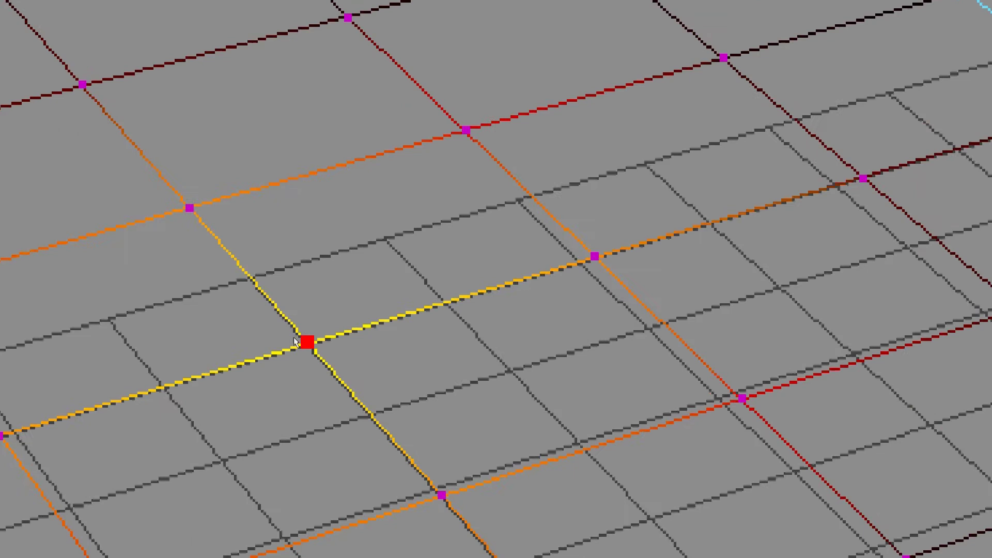
key("Right")
key("Left")
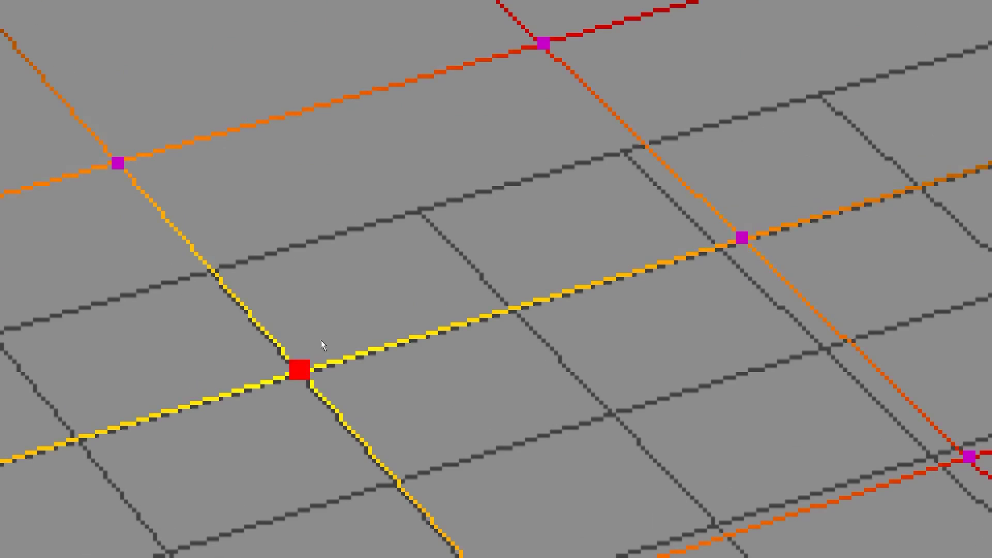
key("Right")
key("Right")
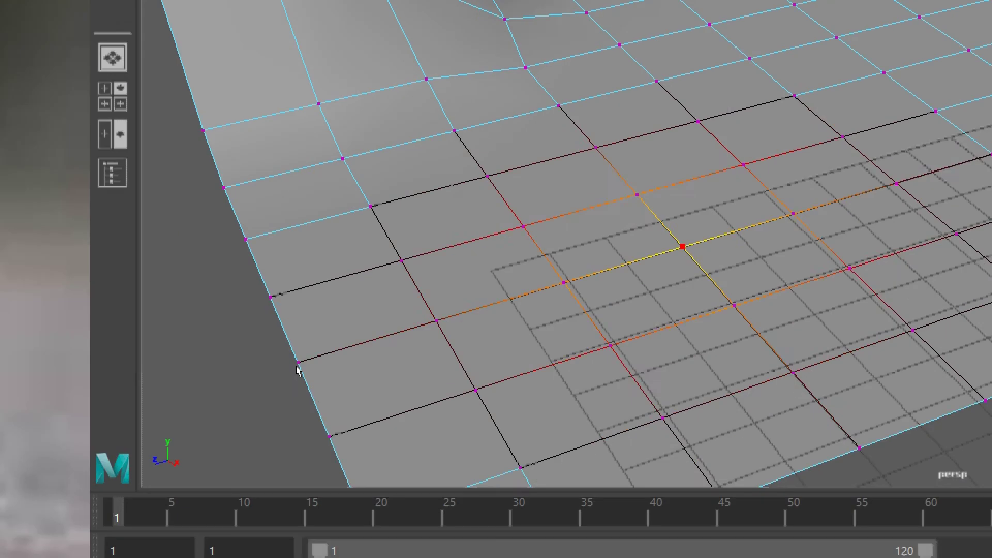
Step: Raise a row of three adjacent vertices with soft selection to form a rounded hill in front of the raised block
left_click(259, 395)
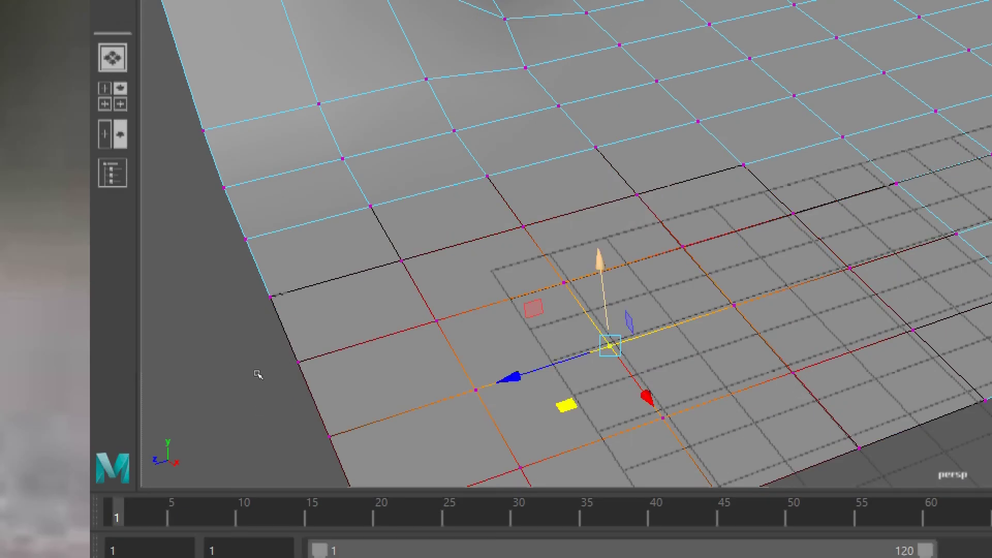
middle_click_drag(258, 368, 229, 363)
key("Up")
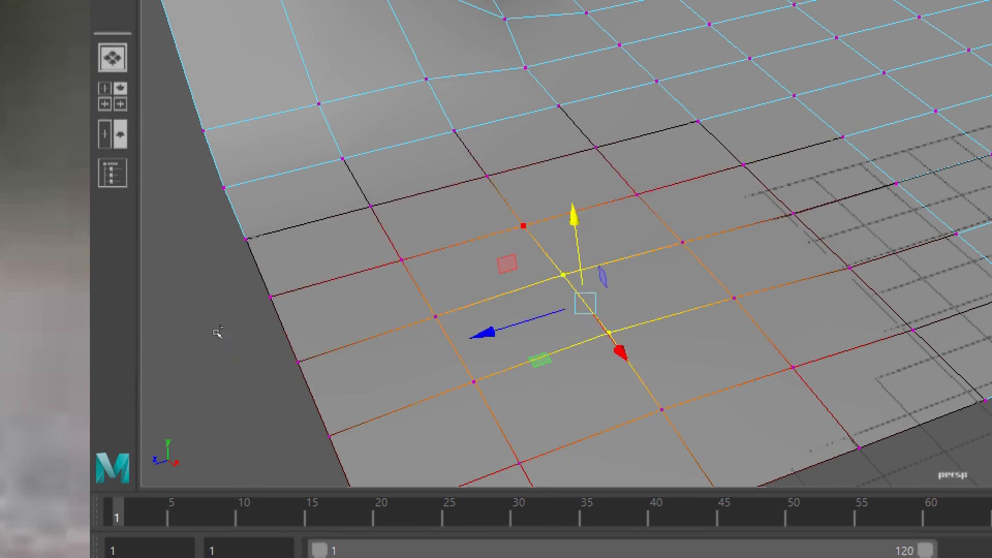
key("Up")
middle_click_drag(232, 316, 239, 259)
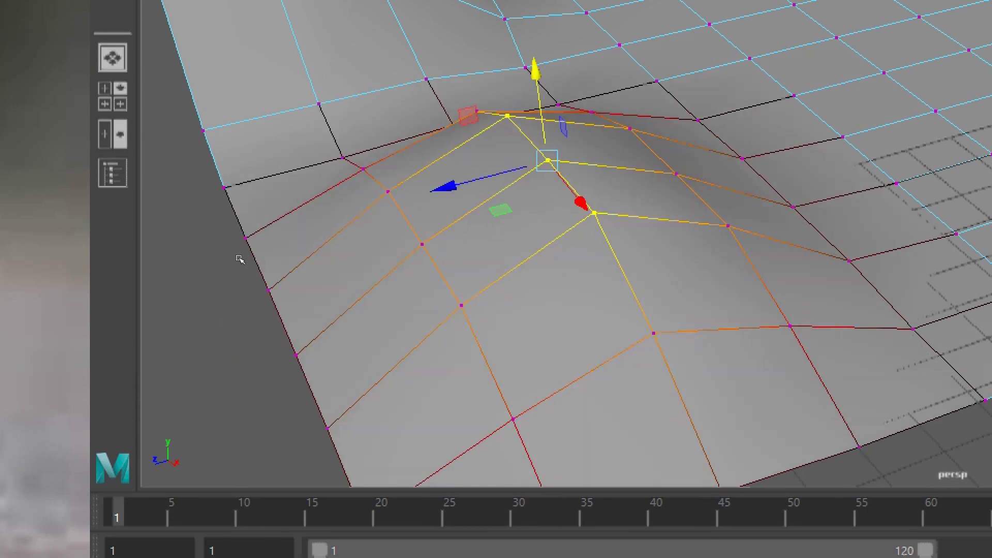
Step: Preview the new hill in smooth mesh display, return to unsmoothed display, and inspect it from several sides
left_click_drag(310, 295, 282, 369, "alt")
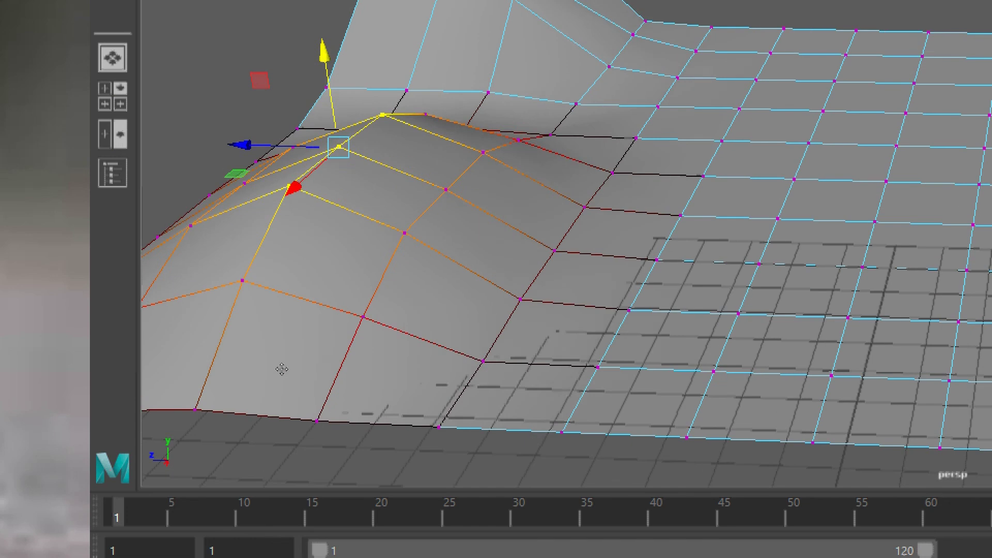
key("3")
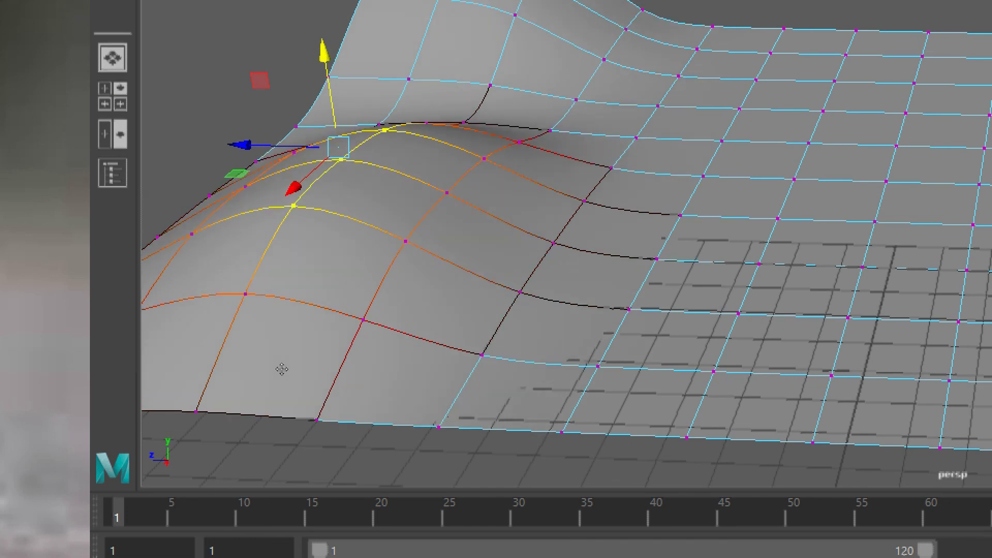
key("1")
right_click_drag(295, 381, 256, 352, "alt")
left_click_drag(269, 343, 208, 352, "alt")
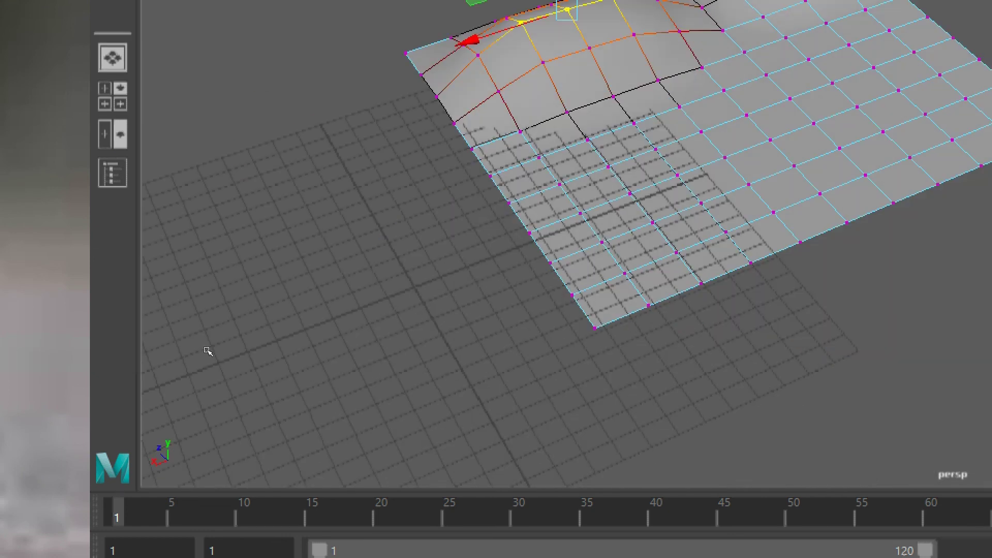
middle_click_drag(208, 351, 175, 390, "alt")
left_click_drag(175, 391, 219, 357, "alt")
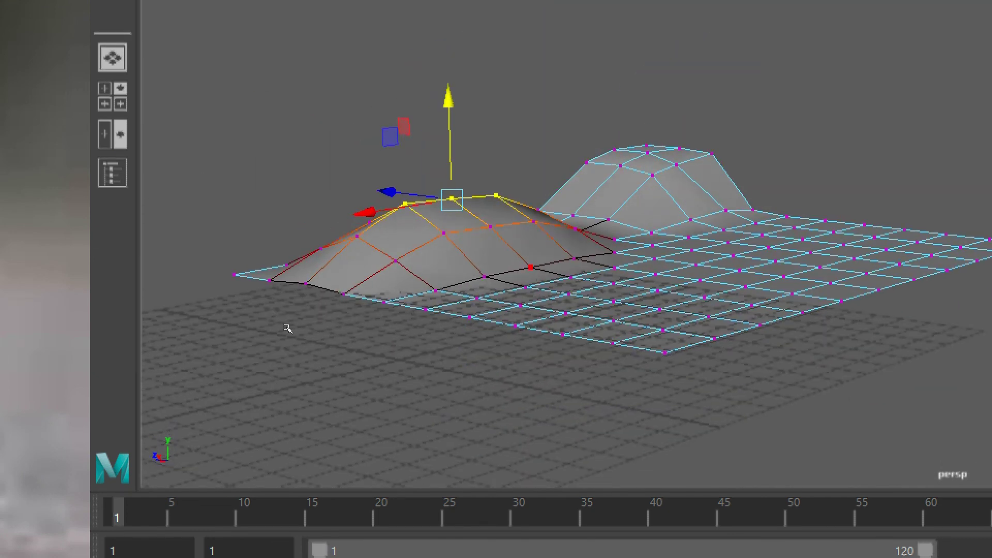
middle_click_drag(308, 337, 255, 317, "alt")
left_click_drag(255, 317, 277, 331, "alt")
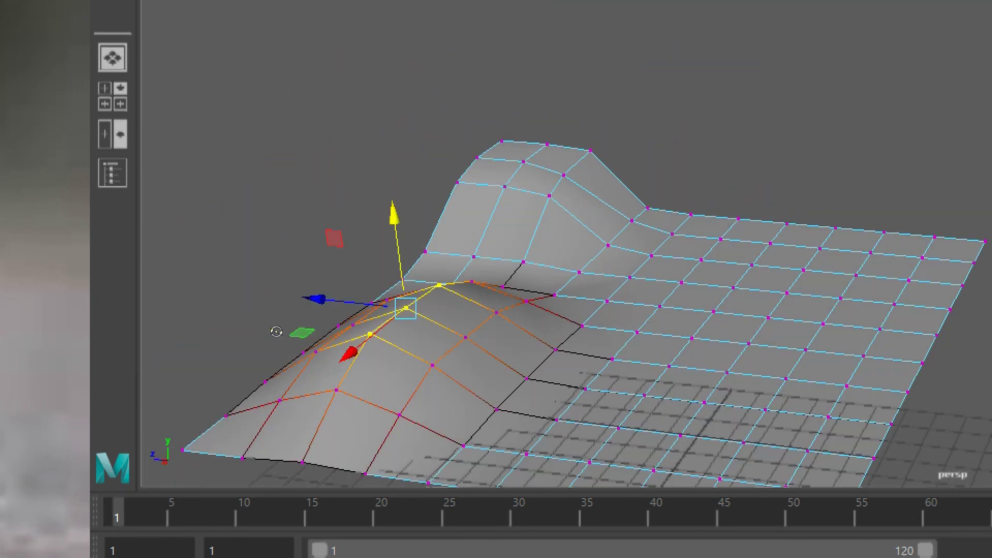
Step: Select three spaced vertices on the plane's flat far side and raise them with soft selection into a ridge
left_click(323, 371)
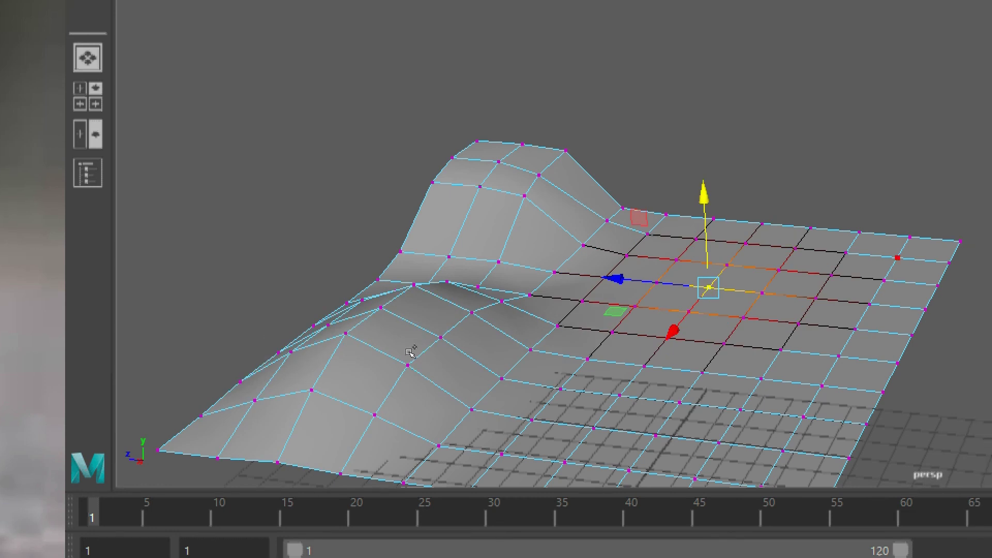
left_click(412, 354, "shift")
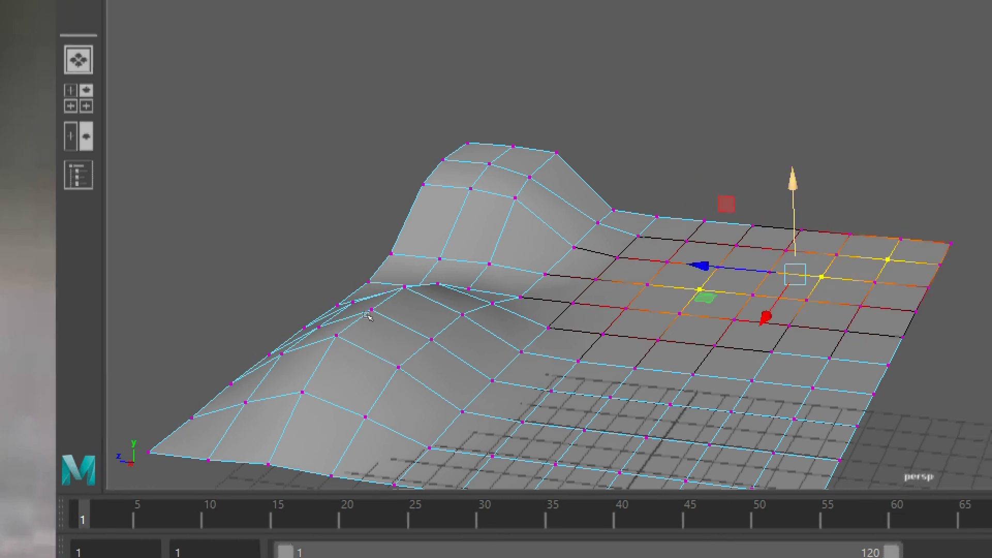
middle_click_drag(369, 317, 375, 271)
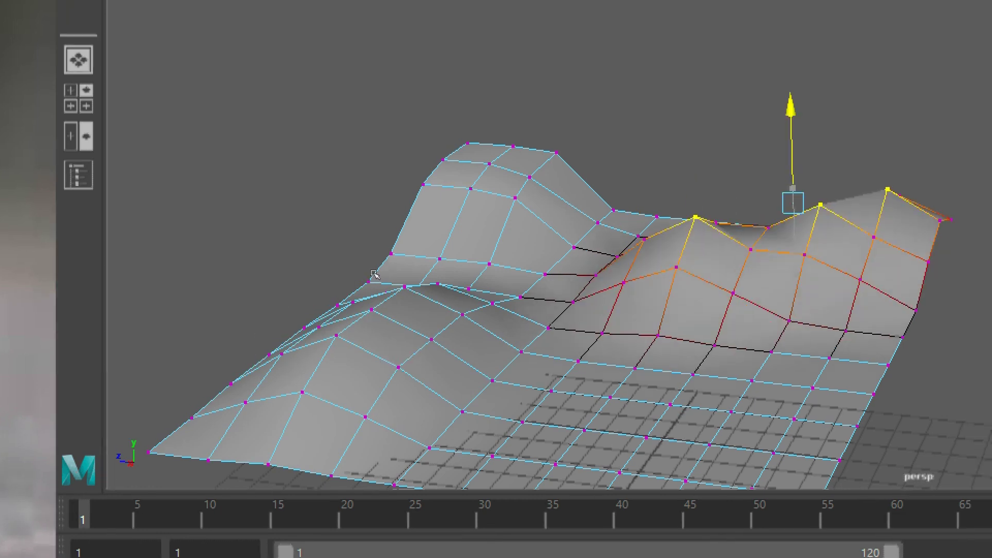
Step: Build up another soft-selected hill beside the ridge by raising a single vertex and the cluster of vertices around it
left_click(388, 401)
left_click_drag(385, 355, 415, 333)
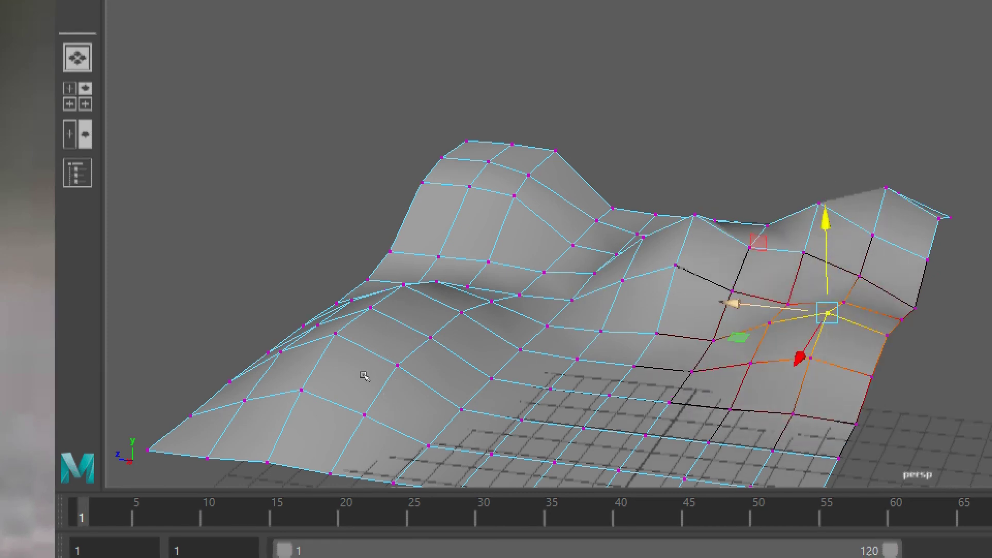
middle_click_drag(371, 372, 379, 328)
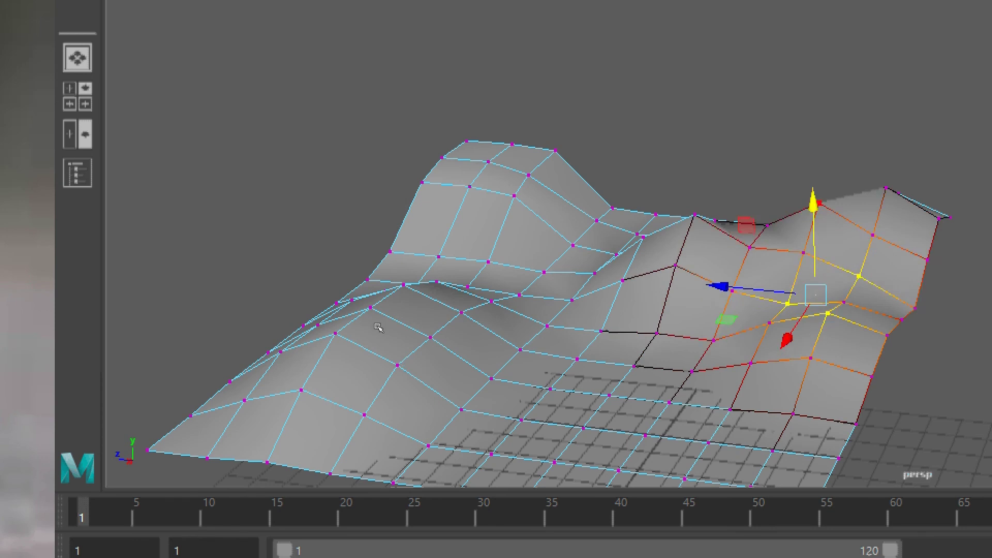
left_click_drag(382, 325, 395, 284)
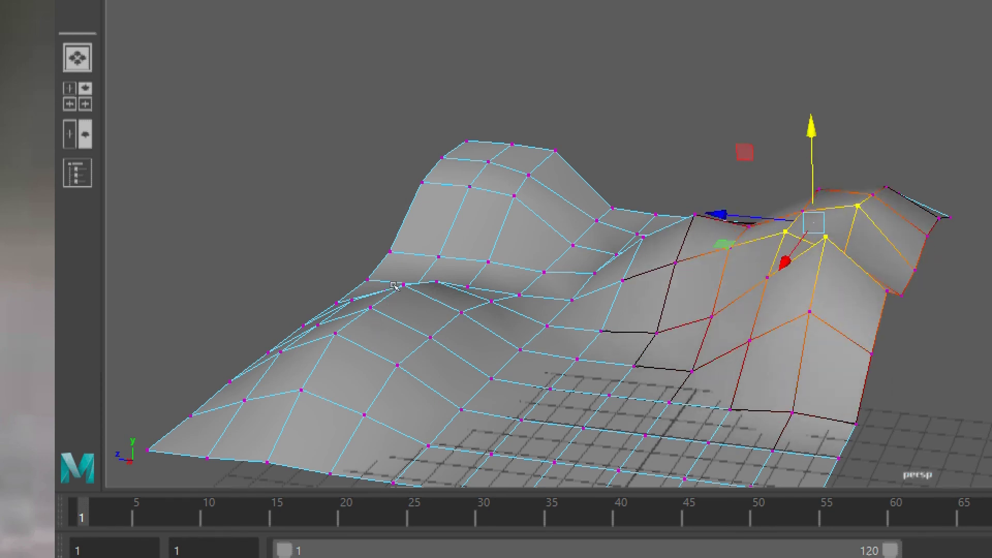
left_click_drag(356, 315, 233, 319, "alt")
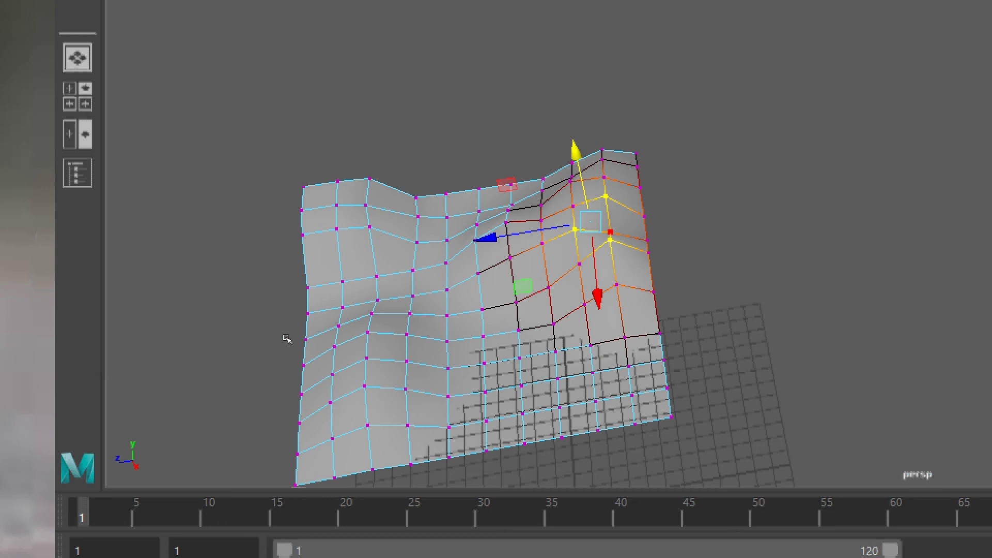
mouse_move(276, 305)
middle_mouse_down()
mouse_move(268, 290)
mouse_move(272, 321)
middle_mouse_up()
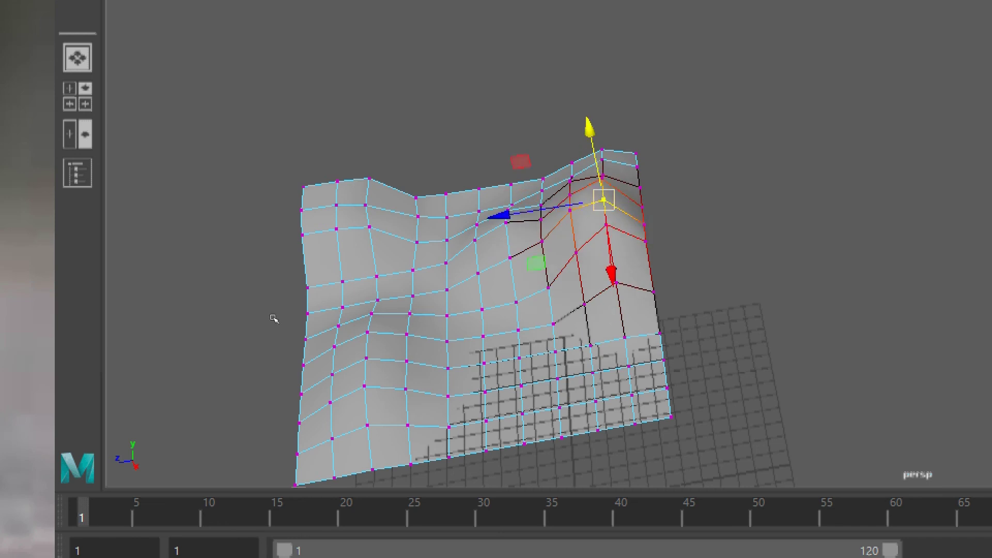
Step: Return the sculpted terrain plane to object selection and delete it
left_click_drag(272, 321, 366, 349, "alt")
middle_click_drag(366, 349, 252, 333, "alt")
left_click_drag(252, 332, 251, 341, "alt")
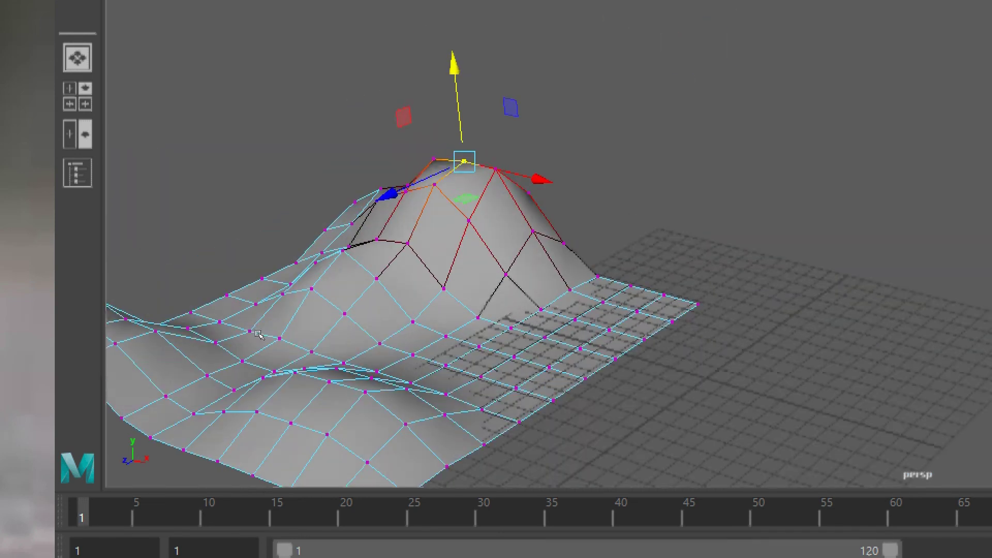
scroll(250, 343, "down", 4)
middle_click_drag(250, 343, 159, 344, "alt")
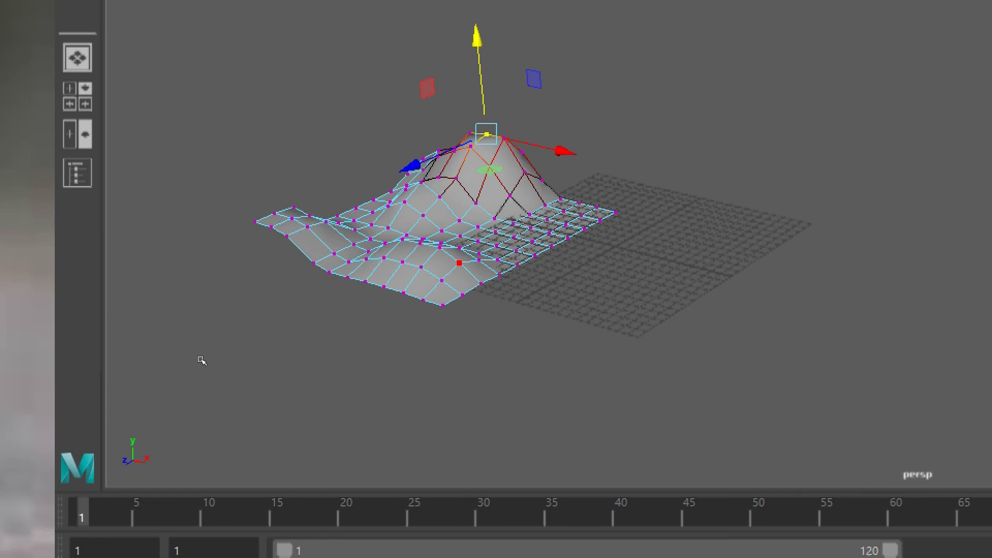
right_click_drag(201, 360, 263, 215)
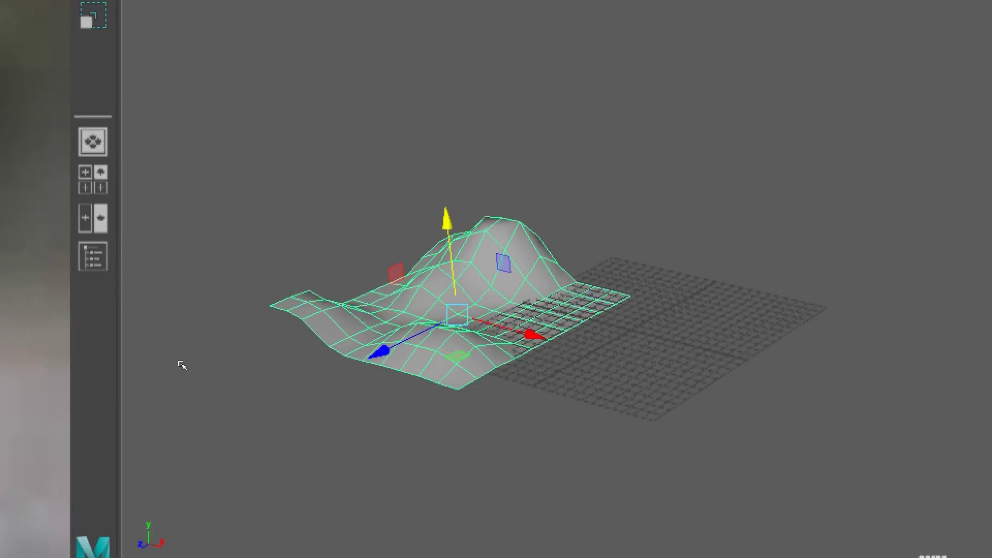
key("Delete")
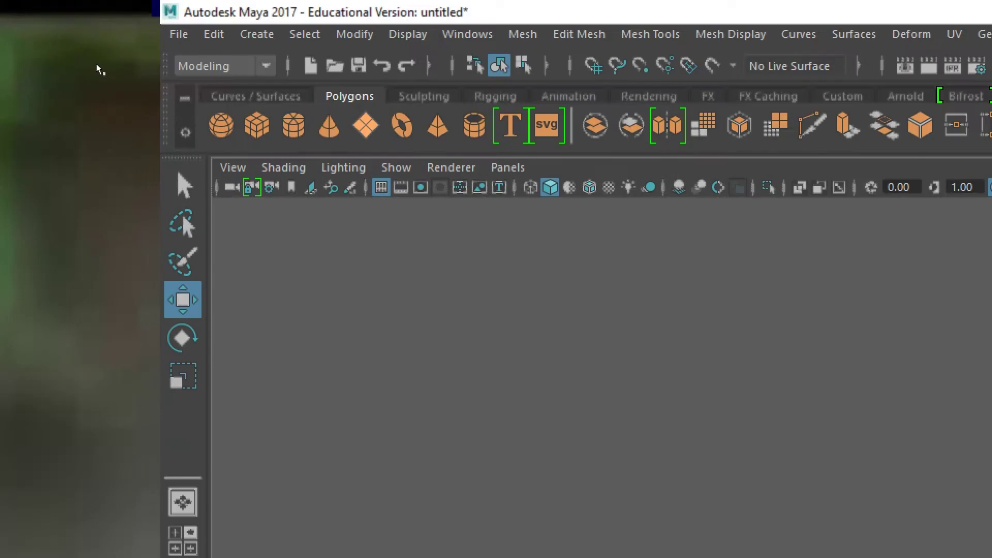
Step: Create a new polygon plane and scale it up uniformly until it extends far beyond the grid
left_click(366, 126)
middle_click_drag(446, 366, 333, 348, "alt")
scroll(264, 313, "up", 5)
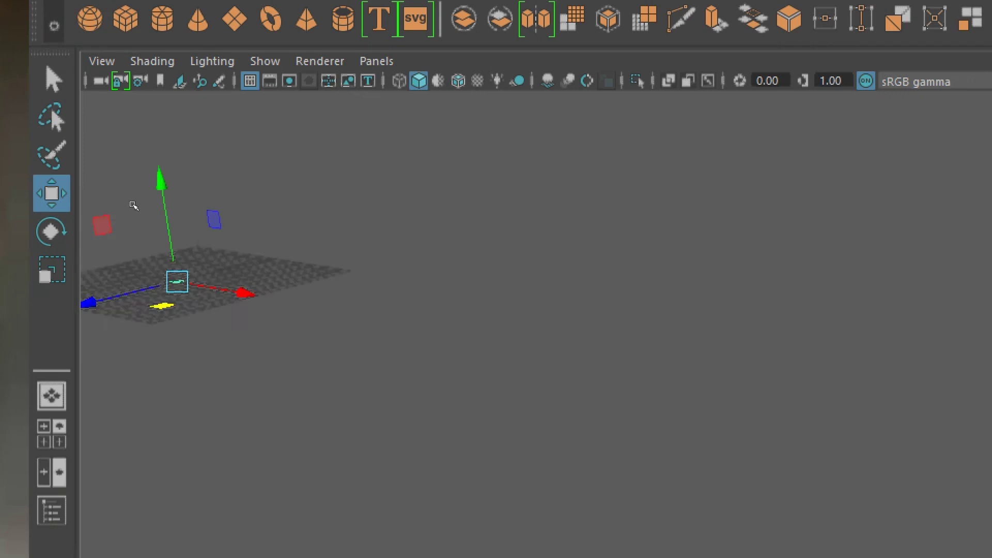
middle_click_drag(264, 313, 394, 325, "alt")
middle_click_drag(263, 219, 293, 225, "alt")
key("r")
middle_click_drag(233, 216, 757, 310)
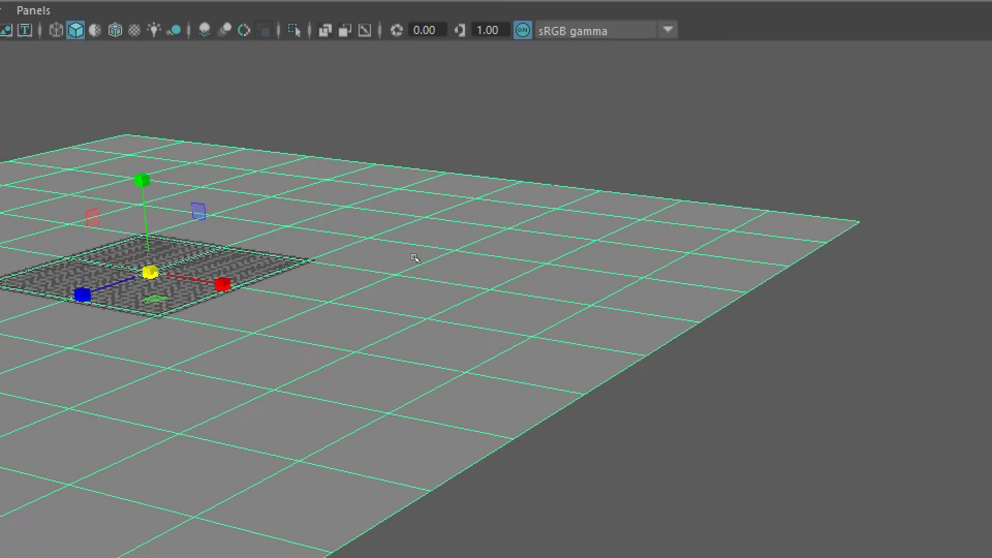
scroll(606, 276, "down", 5)
middle_click_drag(278, 192, 324, 191, "alt")
left_click_drag(324, 191, 308, 207, "alt")
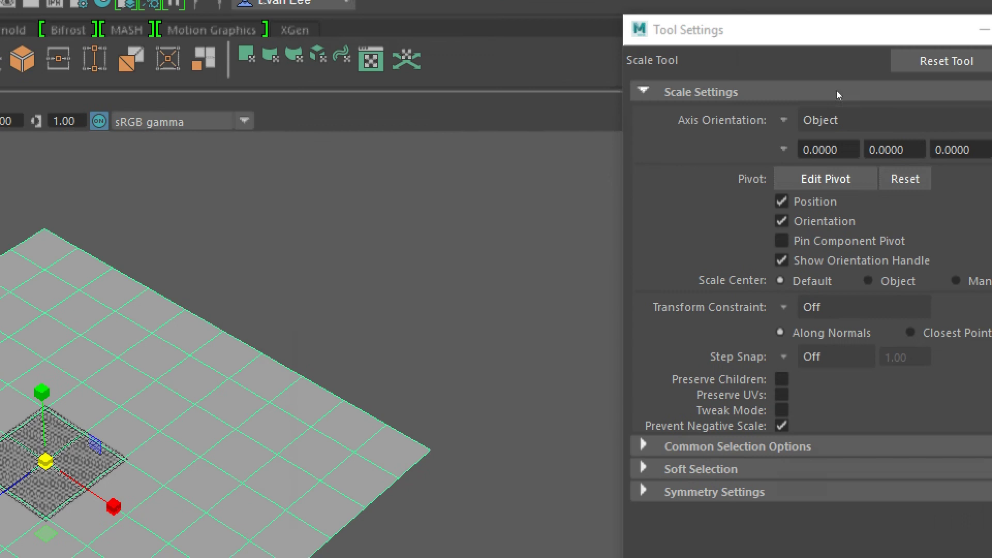
Step: Show the Scale tool's Soft Selection settings and select one vertex of the plane between the grid and the plane's edge
left_click_drag(792, 32, 427, 32)
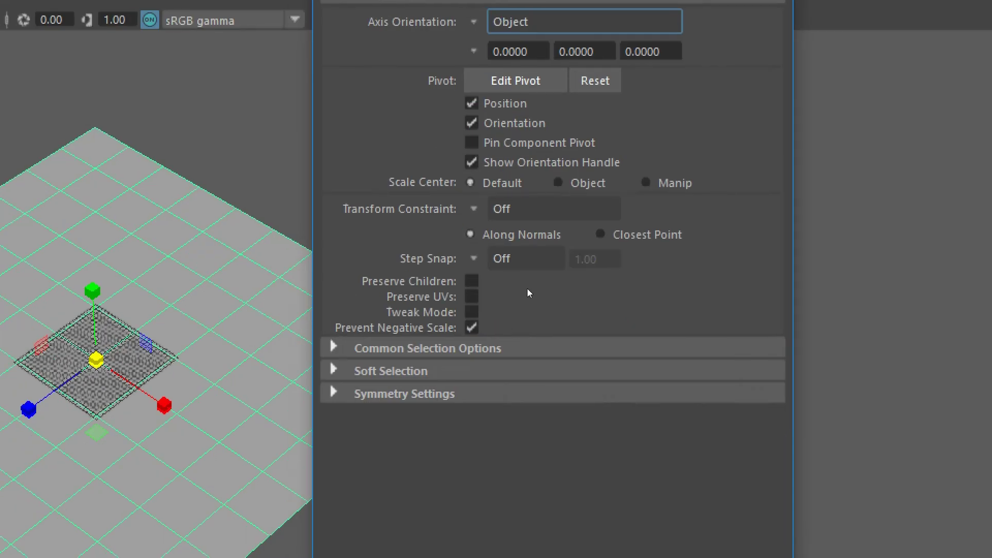
left_click(517, 371)
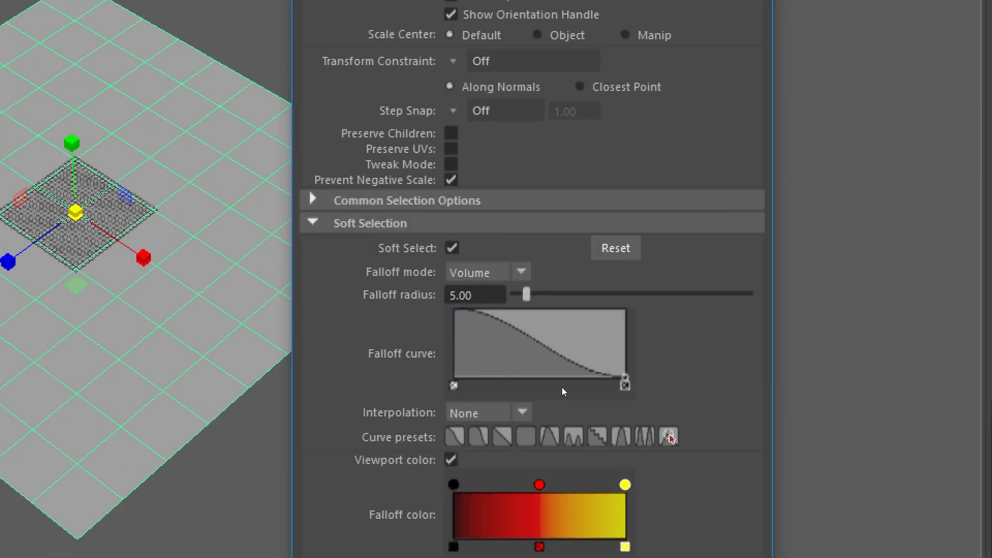
right_click_drag(151, 184, 90, 176)
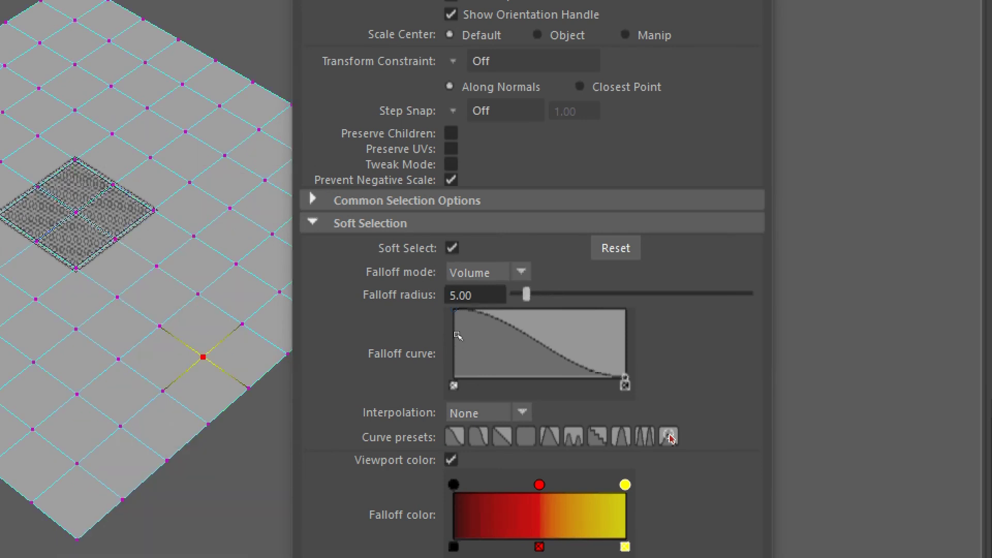
right_click(184, 184)
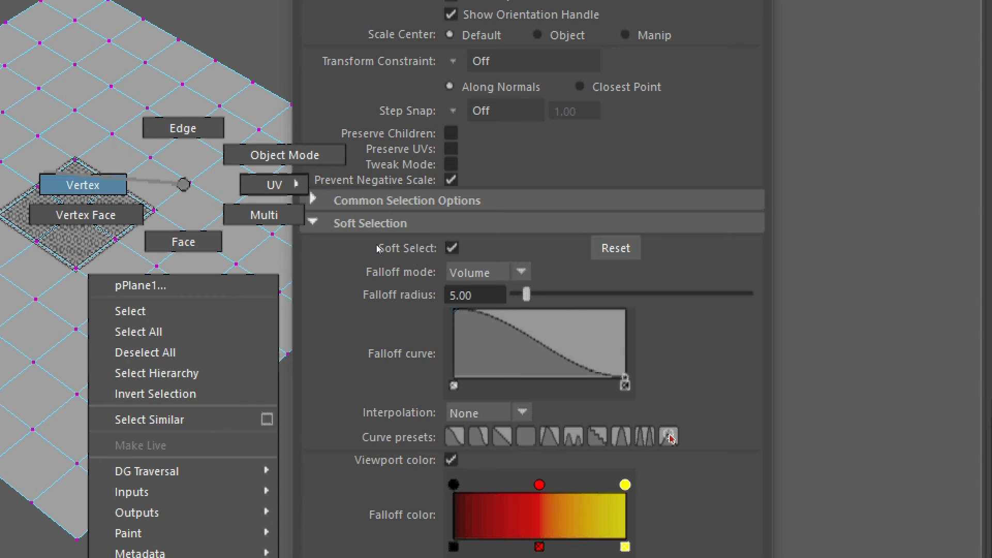
right_click_drag(45, 172, 47, 175)
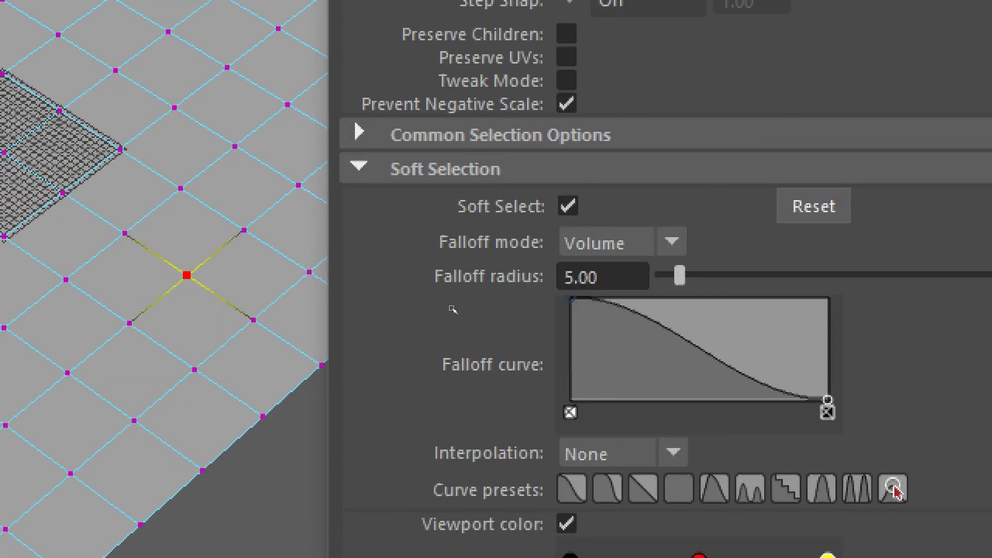
Step: Switch to the Move tool and expand its Common Selection Options and Soft Selection settings
key("w")
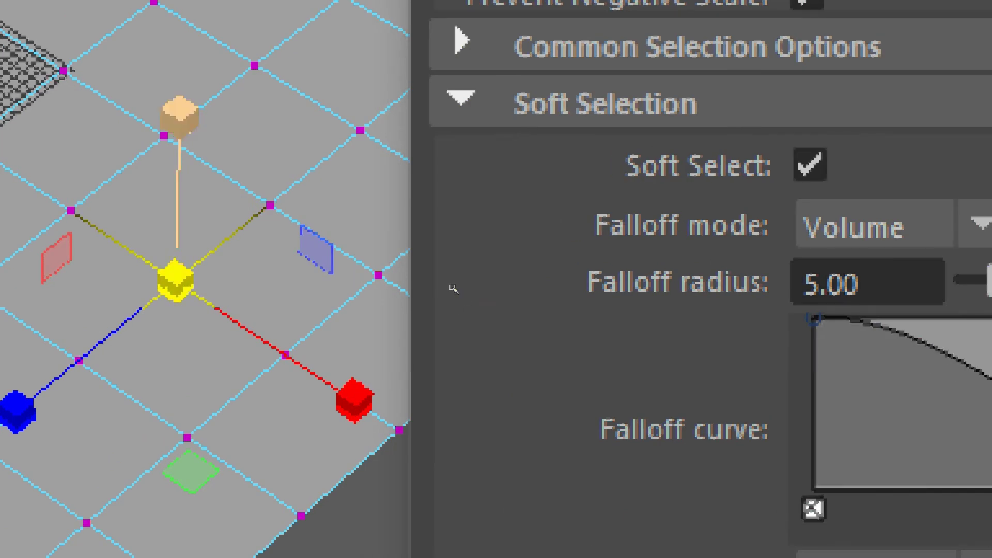
key("w")
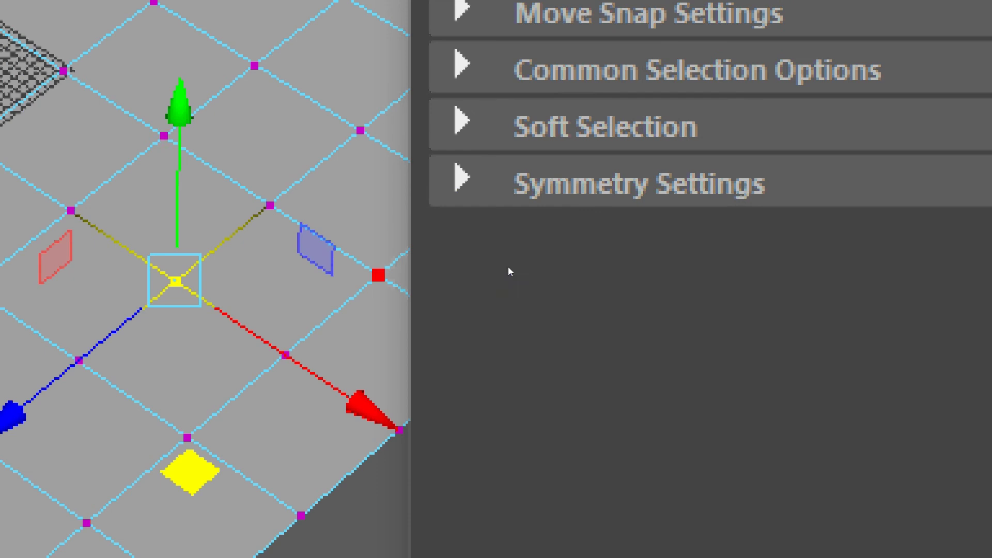
left_click(509, 69)
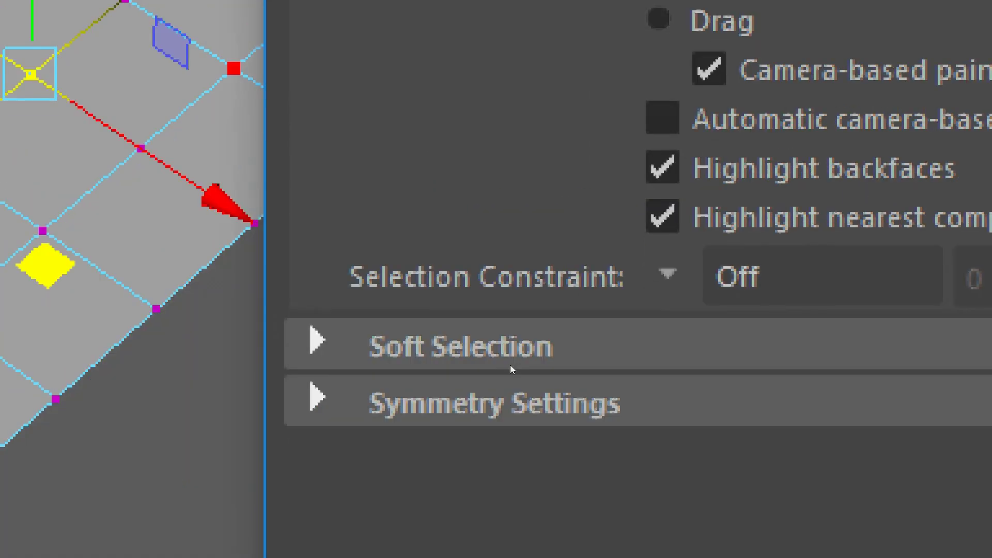
left_click(510, 363)
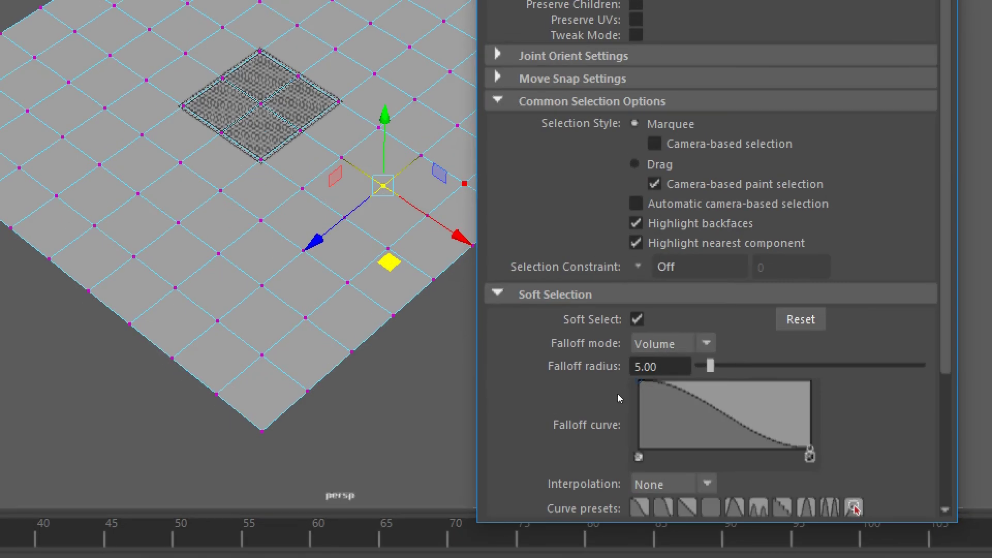
Step: Increase the Soft Select falloff radius to 27.23 and on to 62.44, and try moving the selected vertex vertically
left_click_drag(711, 366, 760, 366)
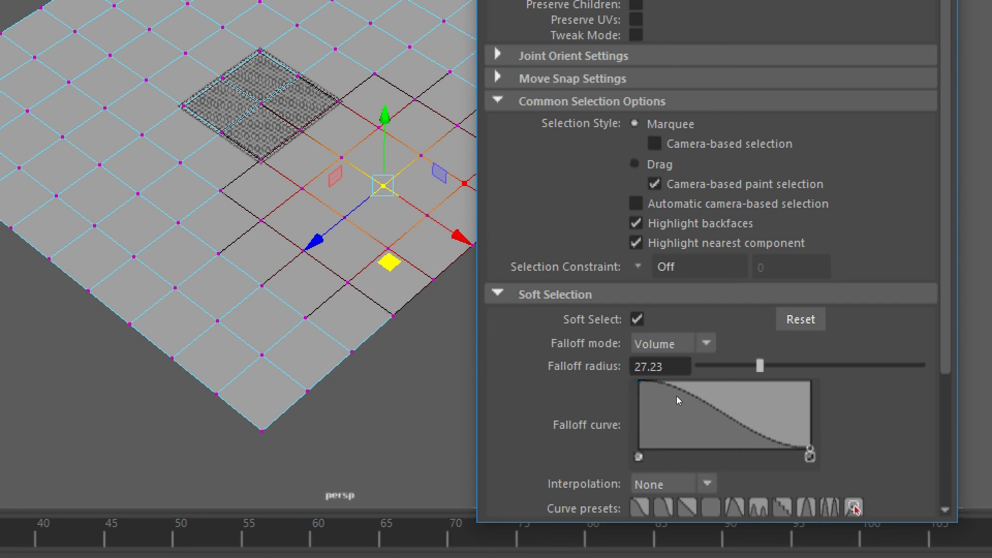
left_click_drag(677, 396, 680, 392)
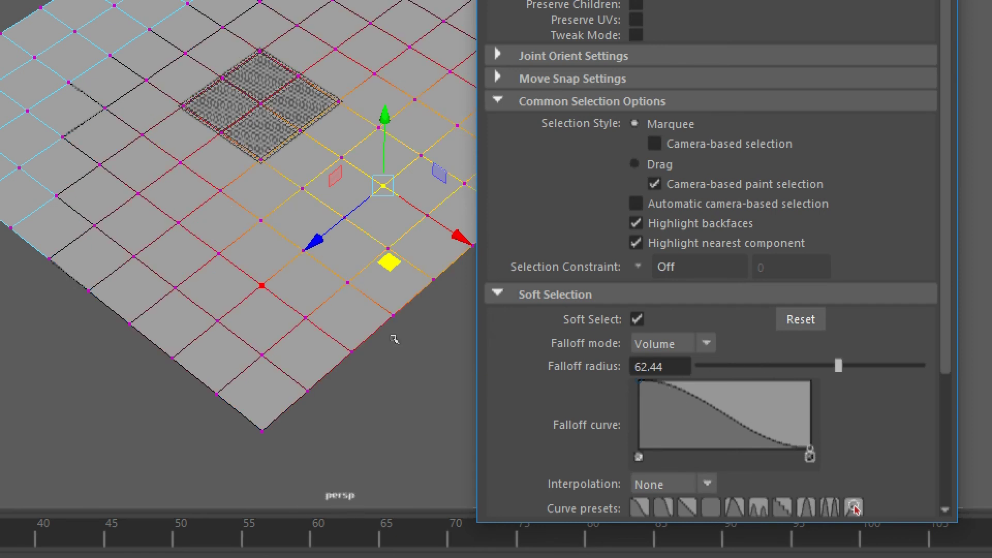
scroll(390, 336, "down", 3)
left_click_drag(388, 333, 401, 299, "alt")
middle_click_drag(401, 299, 366, 363, "alt")
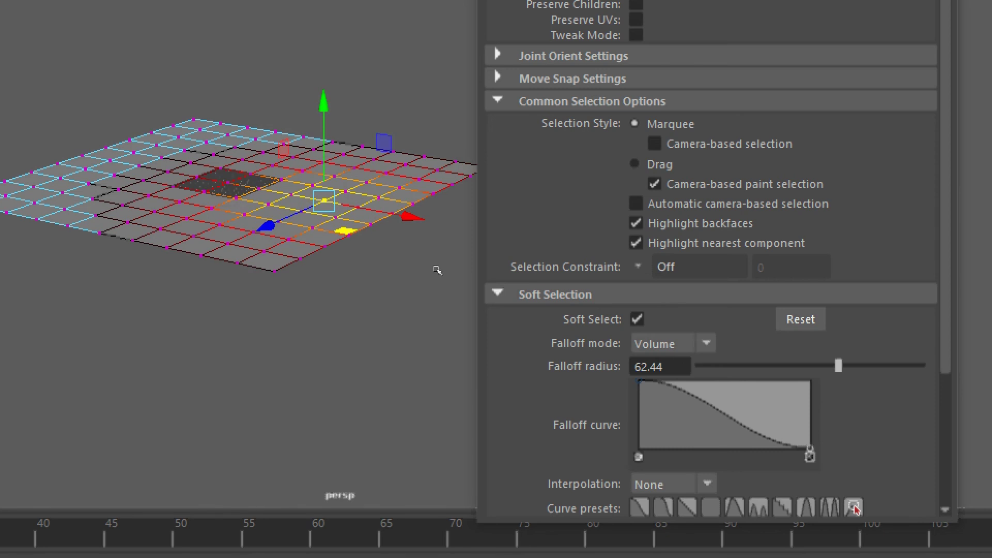
mouse_move(432, 266)
middle_mouse_down()
mouse_move(441, 154)
mouse_move(455, 186)
mouse_move(449, 262)
middle_mouse_up()
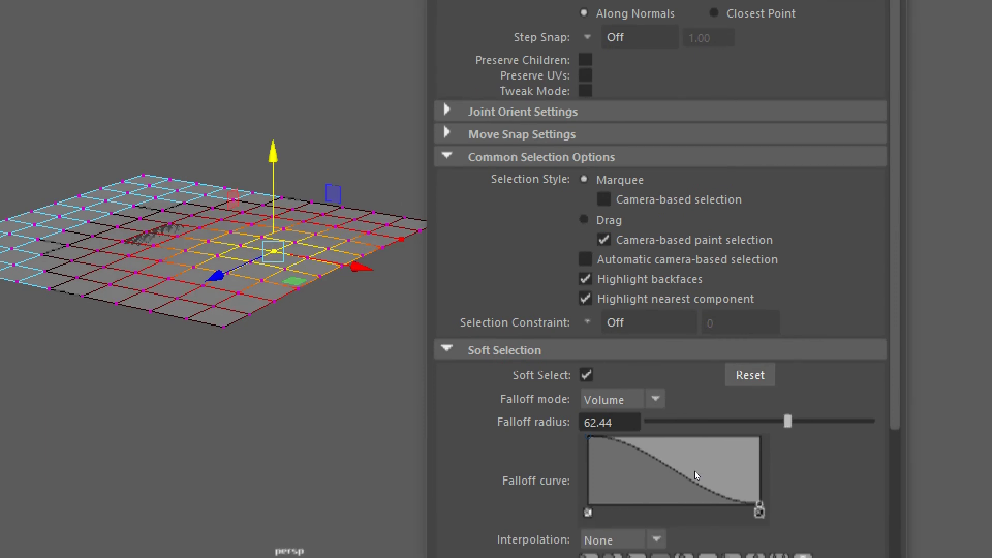
Step: Reduce the falloff radius to 3.76, move the selected vertex vertically and undo the move
left_click_drag(691, 366, 561, 366)
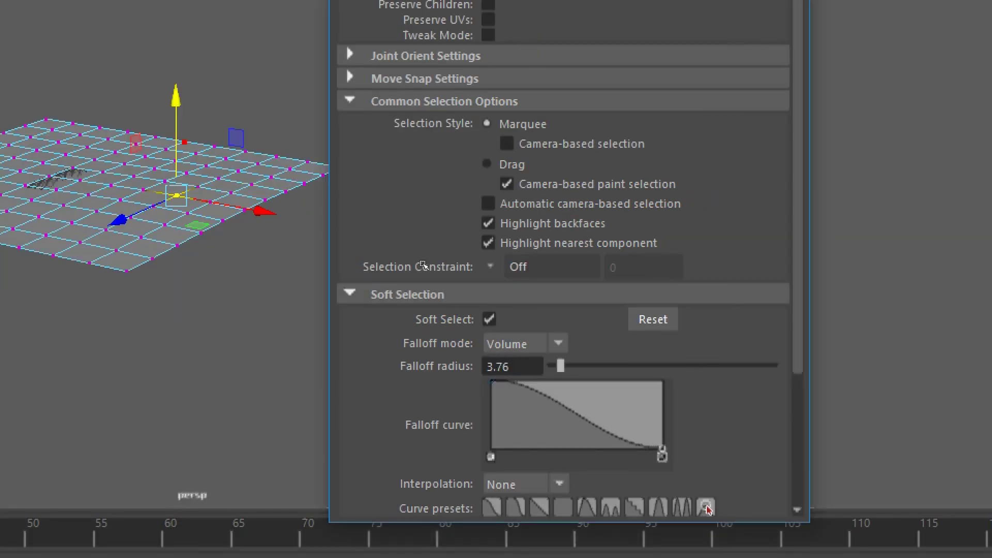
middle_click_drag(423, 265, 438, 207)
key("ctrl+z")
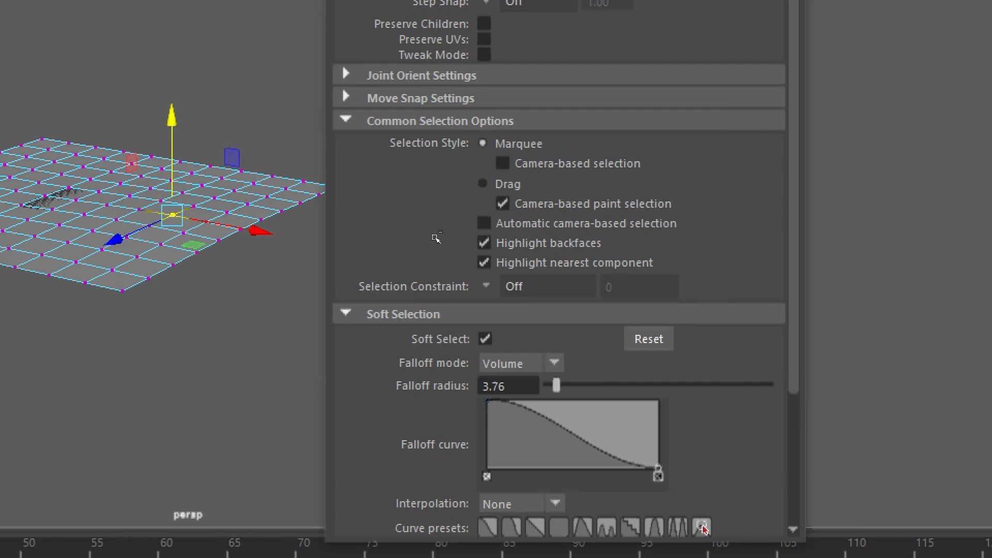
Step: Set the falloff radius to 89.20, raise the selected vertex so the plane bulges into a broad arch, and inspect its shape
left_click(744, 385)
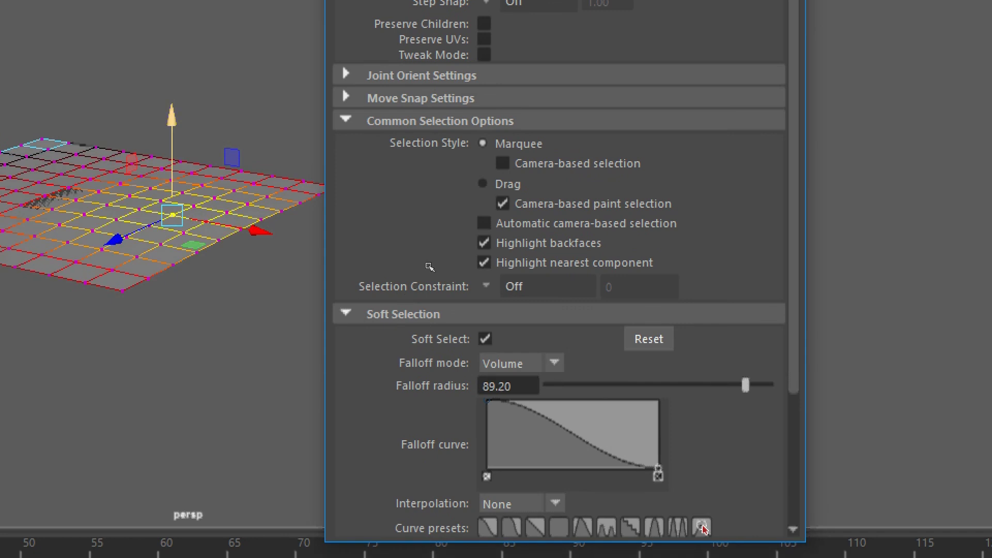
middle_click_drag(392, 259, 459, 74)
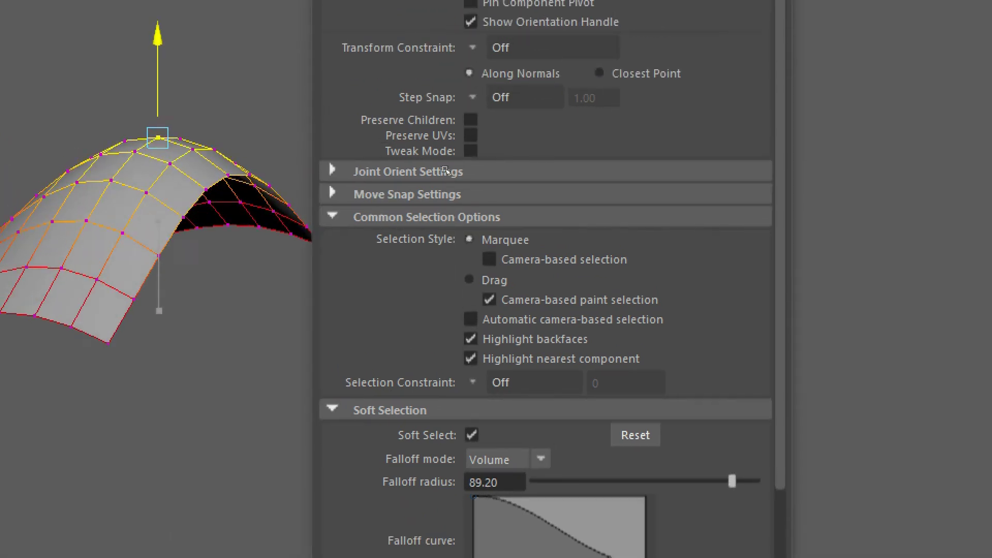
middle_click_drag(446, 170, 445, 169)
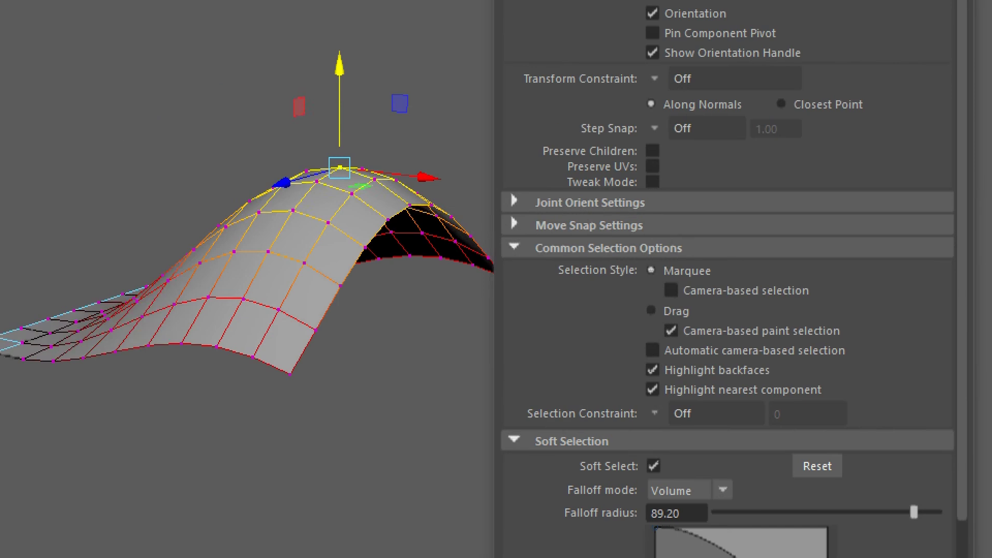
scroll(313, 273, "down", 5)
left_click_drag(313, 273, 327, 281, "alt")
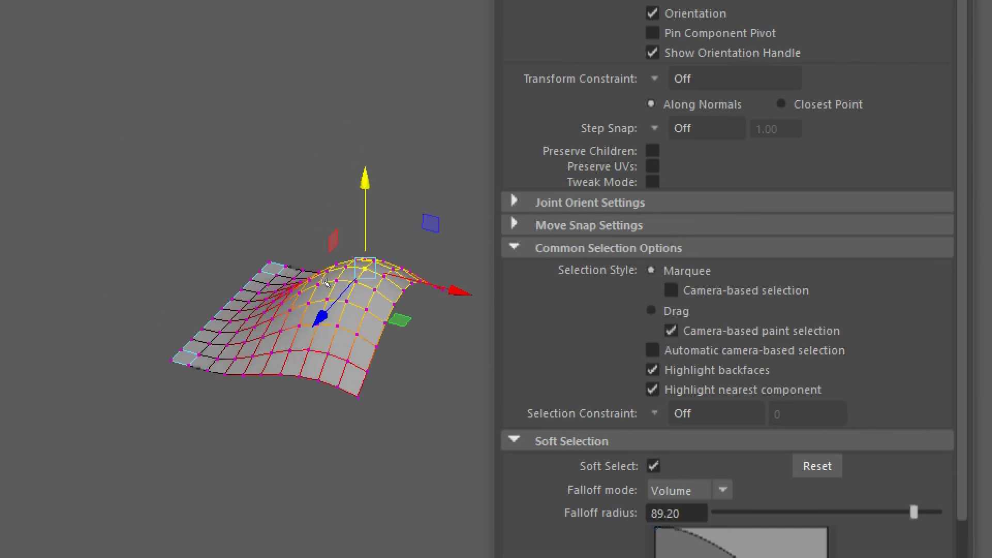
Step: Return the arched plane to object selection and delete it
right_click_drag(288, 222, 365, 193)
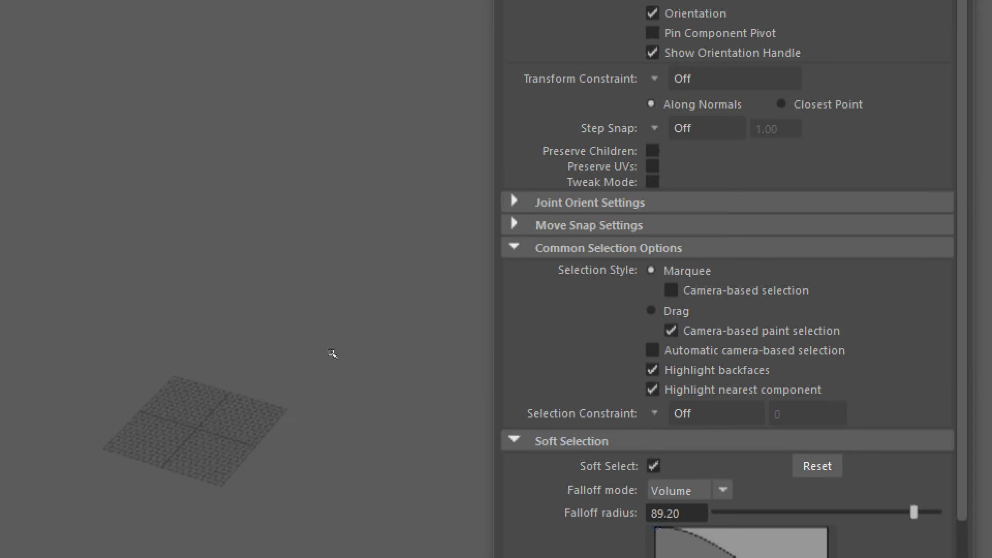
scroll(372, 283, "up", 8)
left_click_drag(373, 285, 396, 272, "alt")
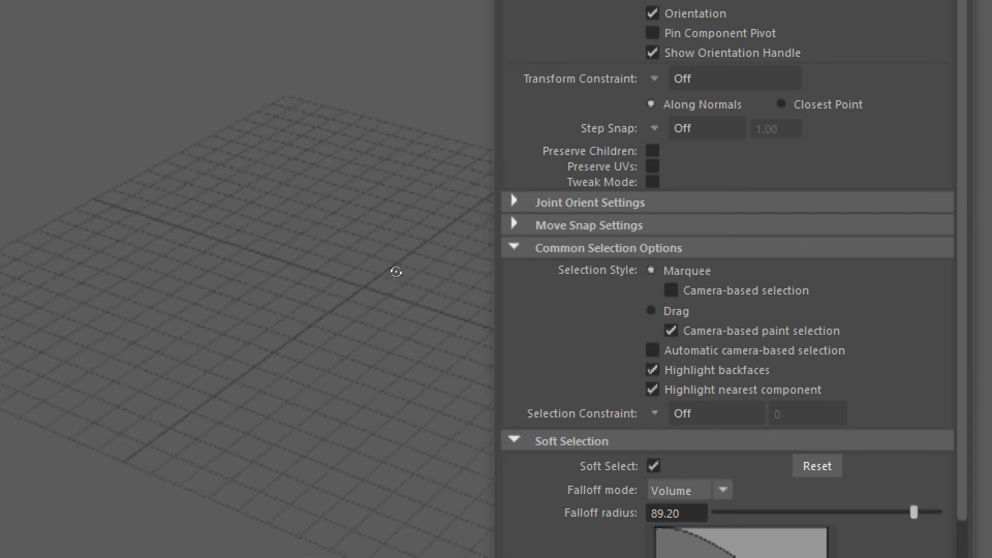
Step: Create another polygon plane at the grid's centre and scale it up uniformly to cover a small part of the grid
middle_click_drag(395, 272, 330, 265, "alt")
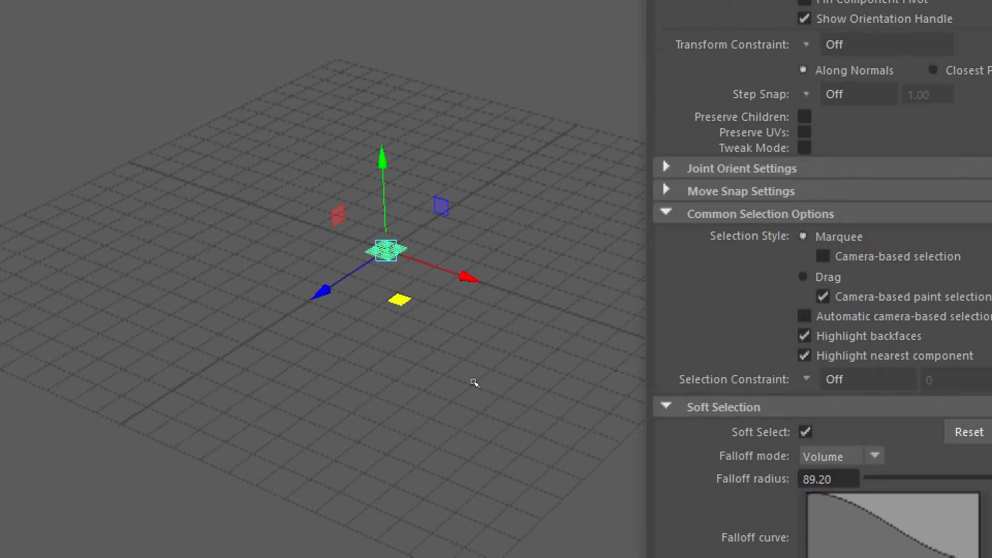
key("r")
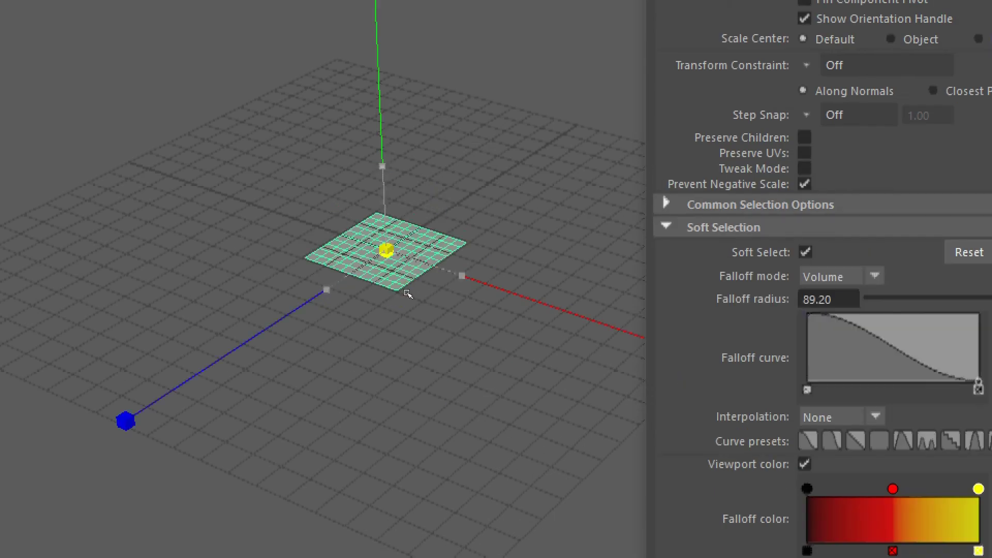
left_click_drag(408, 294, 390, 263)
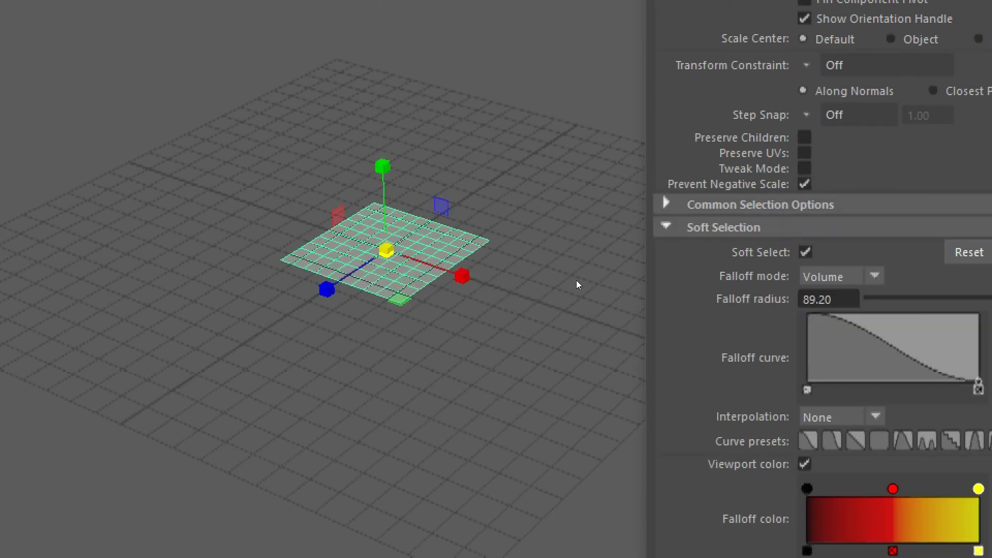
Step: Switch the small plane to vertex selection and select one vertex near its middle with the 89.20 falloff radius
right_click_drag(420, 248, 333, 247)
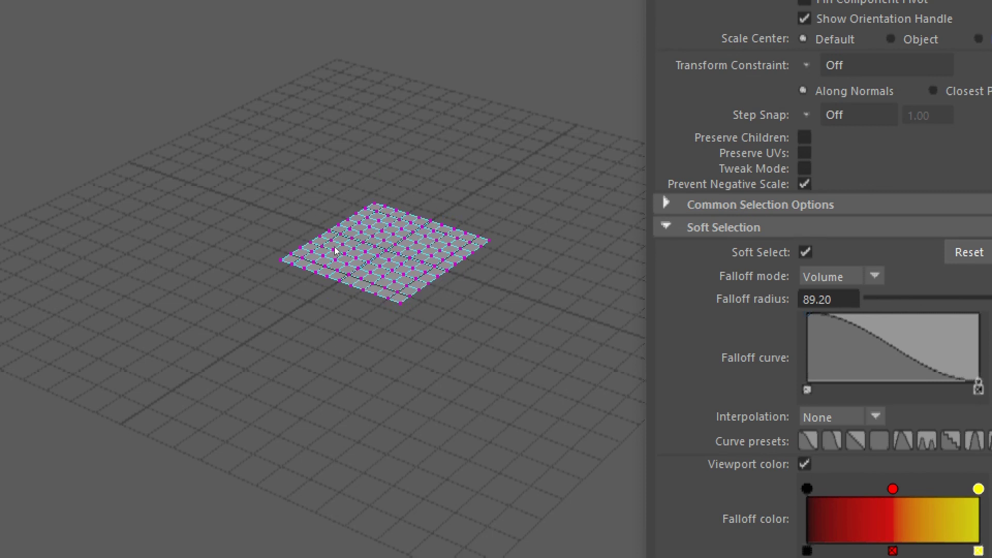
scroll(370, 274, "up", 5)
scroll(346, 283, "up", 4)
middle_click_drag(336, 282, 481, 300, "alt")
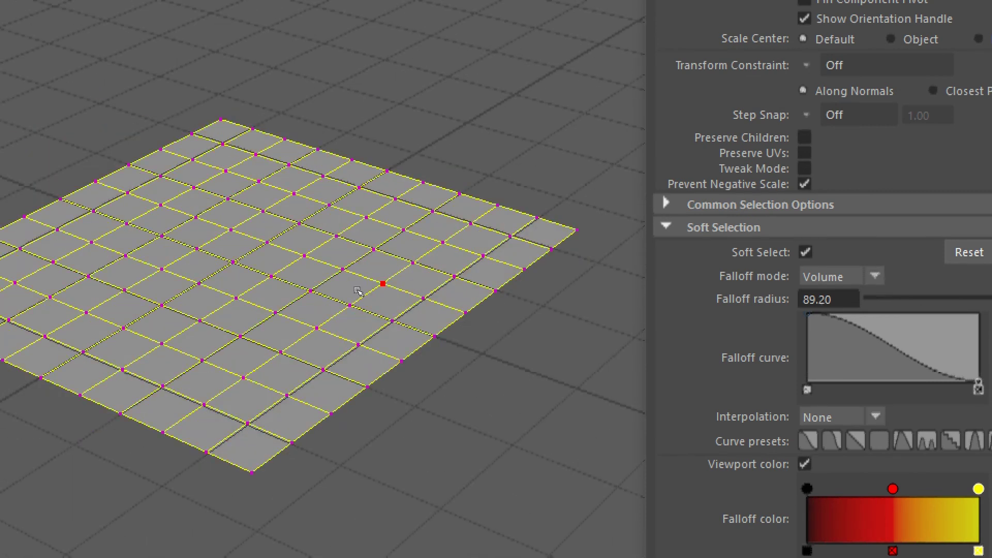
left_click(351, 292)
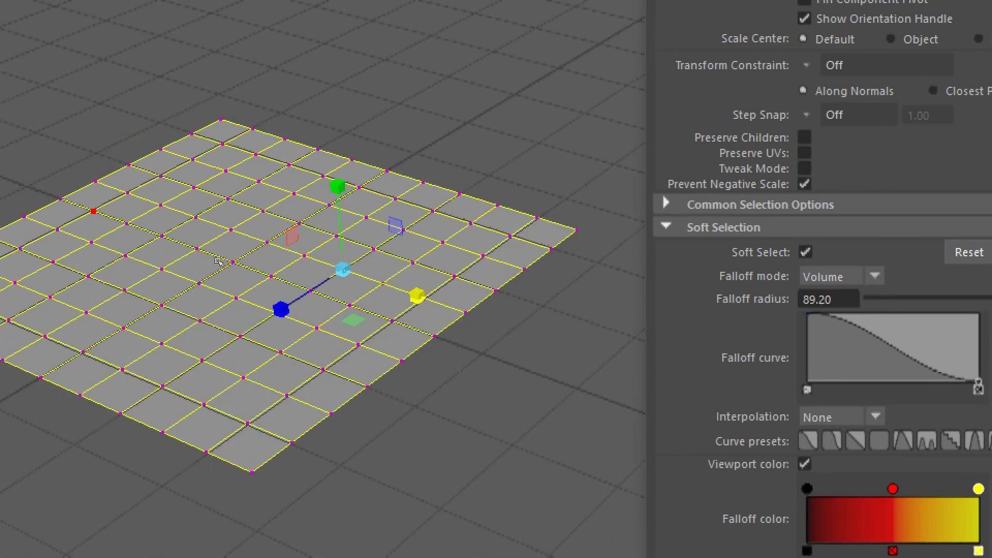
Step: Raise the selected vertex of the small plane with the Move tool and undo the move
key("w")
mouse_move(344, 253)
left_mouse_down()
mouse_move(345, 207)
mouse_move(353, 401)
mouse_move(345, 240)
left_mouse_up()
key("ctrl+z")
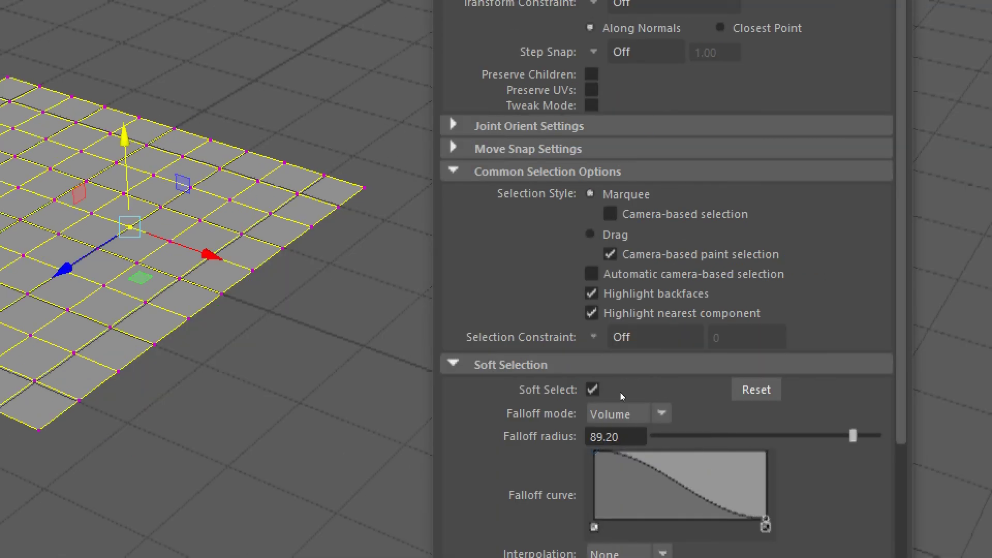
Step: Set the soft selection falloff radius to 4.23 and raise the small plane's selected vertex into a smooth hill
left_click_drag(687, 435, 658, 435)
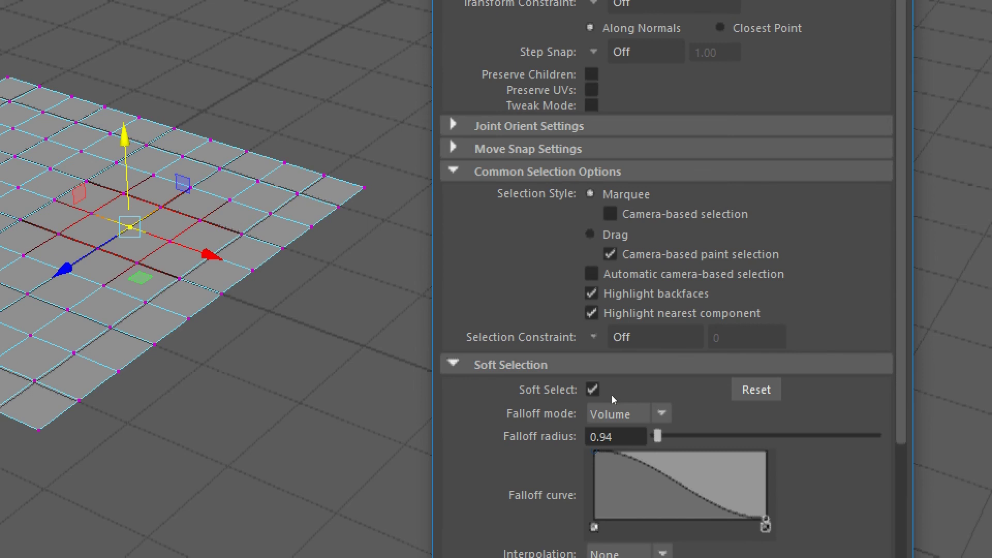
left_click_drag(612, 395, 616, 393)
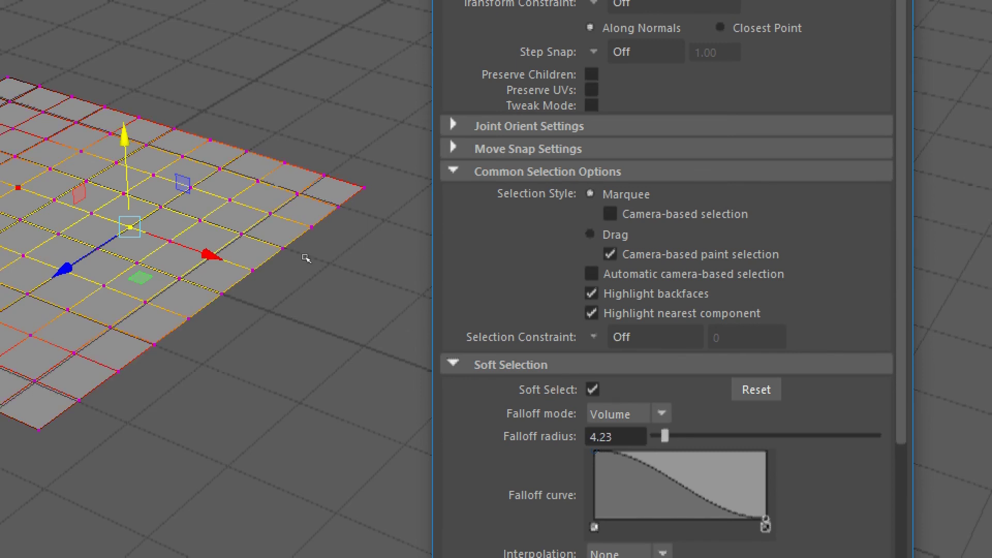
middle_click_drag(349, 245, 217, 149)
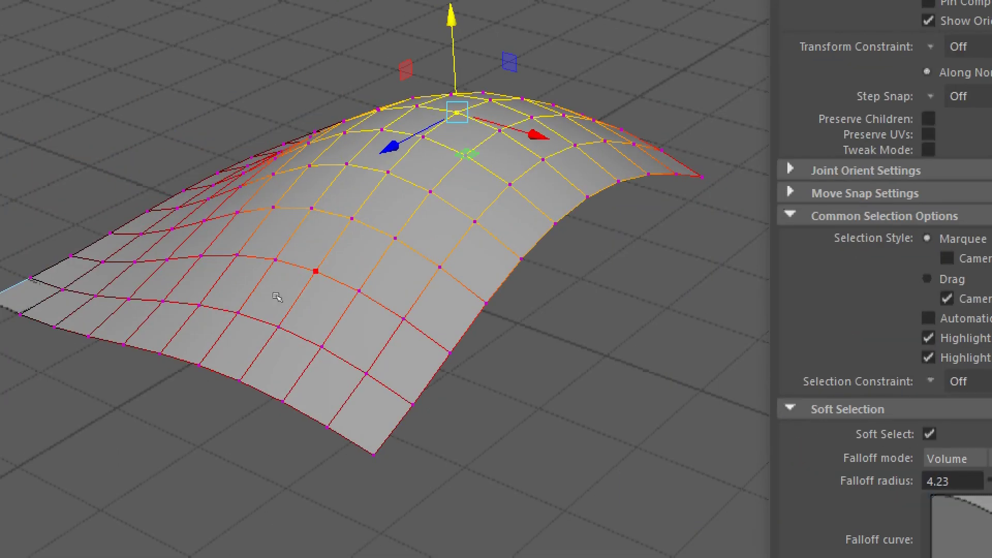
Step: Return the raised plane to object selection and delete it
right_click_drag(267, 279, 296, 265)
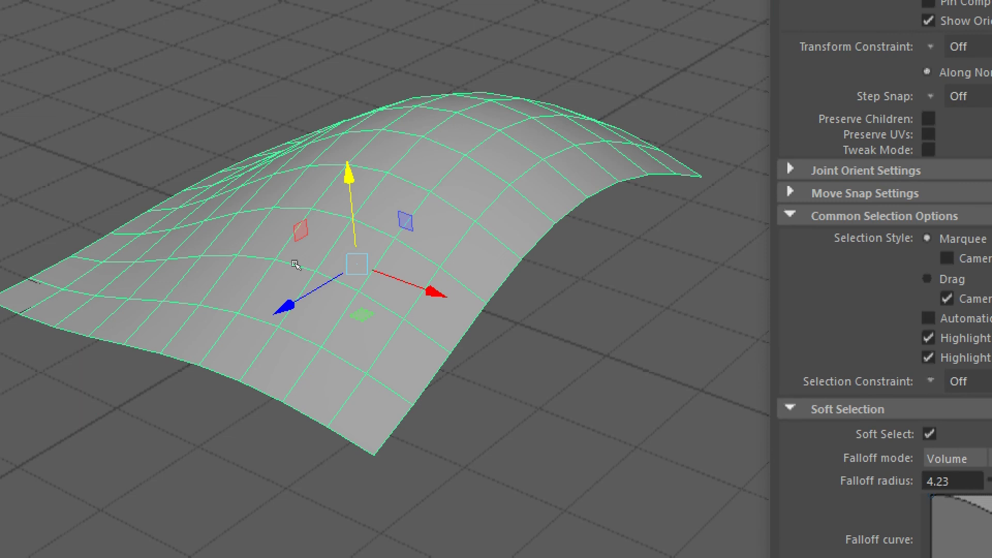
key("Delete")
scroll(317, 253, "down", 5)
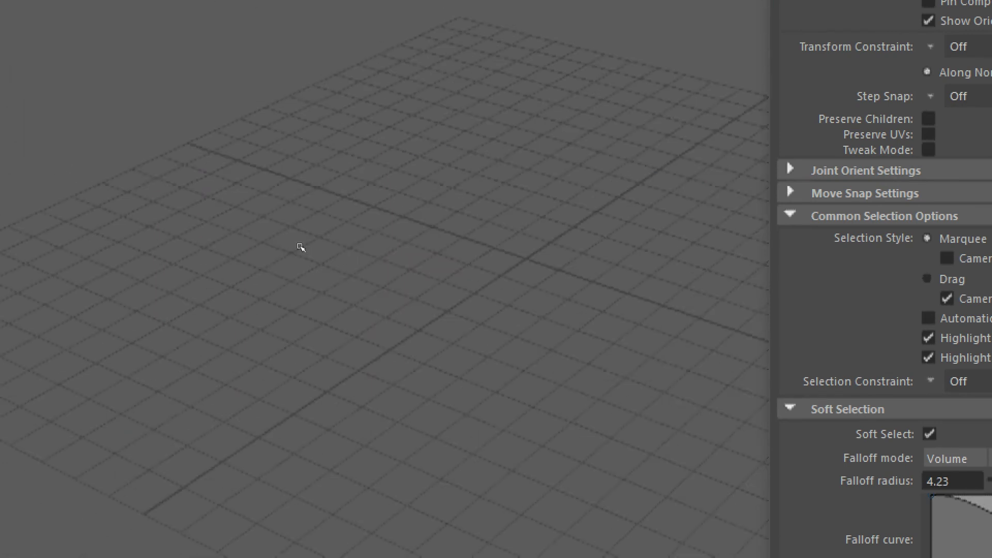
middle_click_drag(301, 248, 231, 258, "alt")
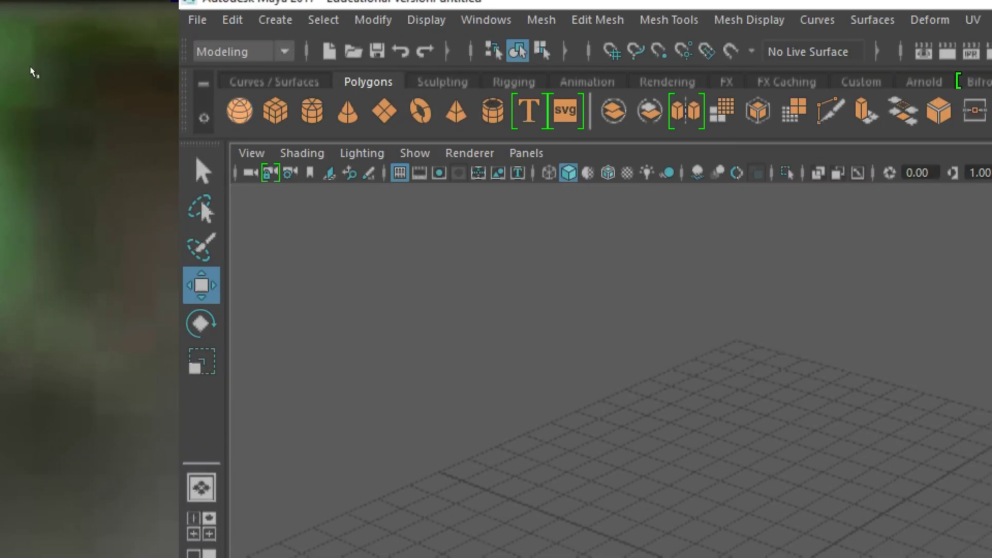
Step: Create a polygon sphere at the grid's centre and scale it up uniformly
left_click(240, 110)
key("r")
middle_click_drag(291, 303, 447, 290)
Step: Switch the sphere to face selection and select two separate faces on its front, one on each side
right_click_drag(366, 266, 358, 309)
left_click(343, 194)
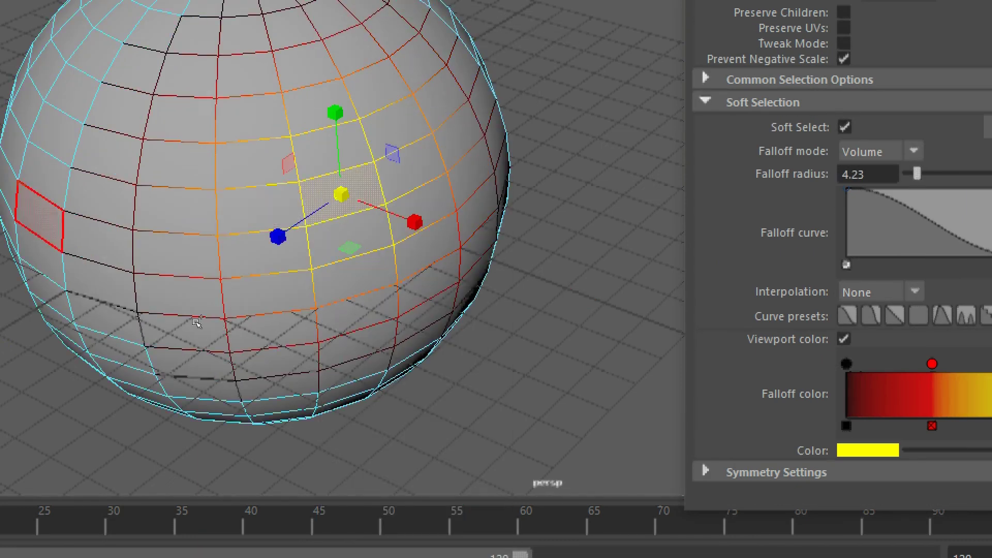
left_click(100, 200, "shift")
scroll(226, 321, "down", 4)
scroll(310, 316, "up", 5)
left_click_drag(313, 314, 326, 308, "alt")
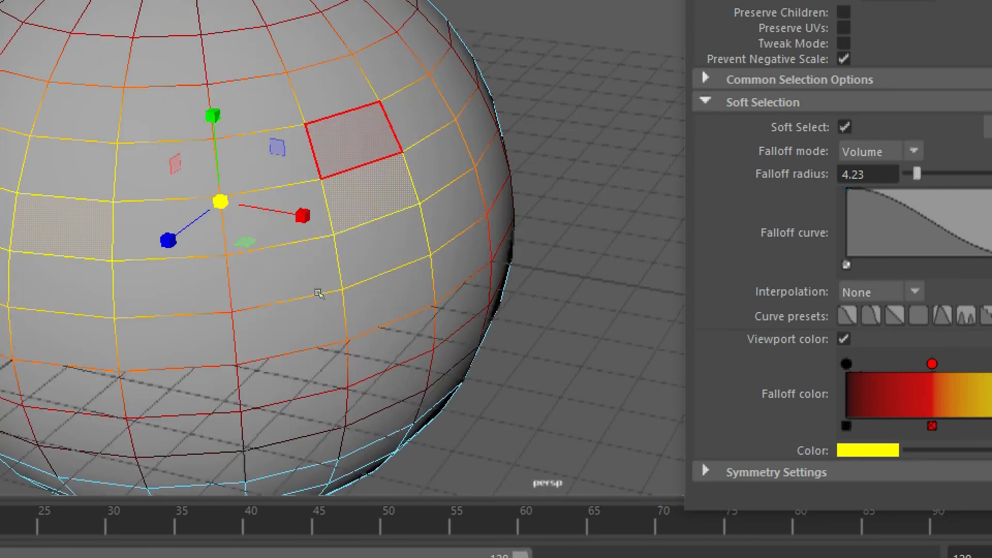
Step: Switch to vertex selection, select two vertices at eye positions on the sphere's front, and set the falloff radius to 2.67
right_click_drag(301, 236, 247, 249)
left_click(331, 202)
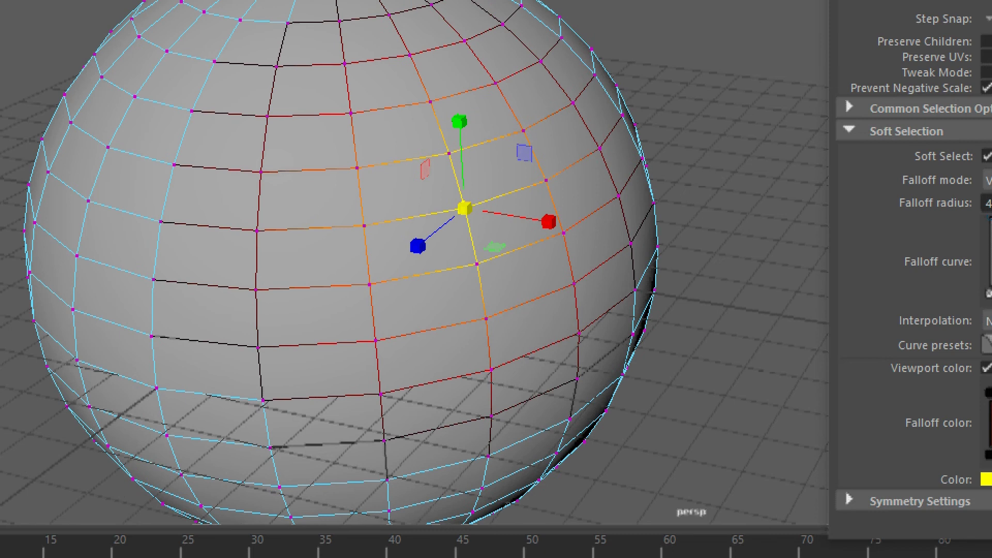
left_click(173, 315, "shift")
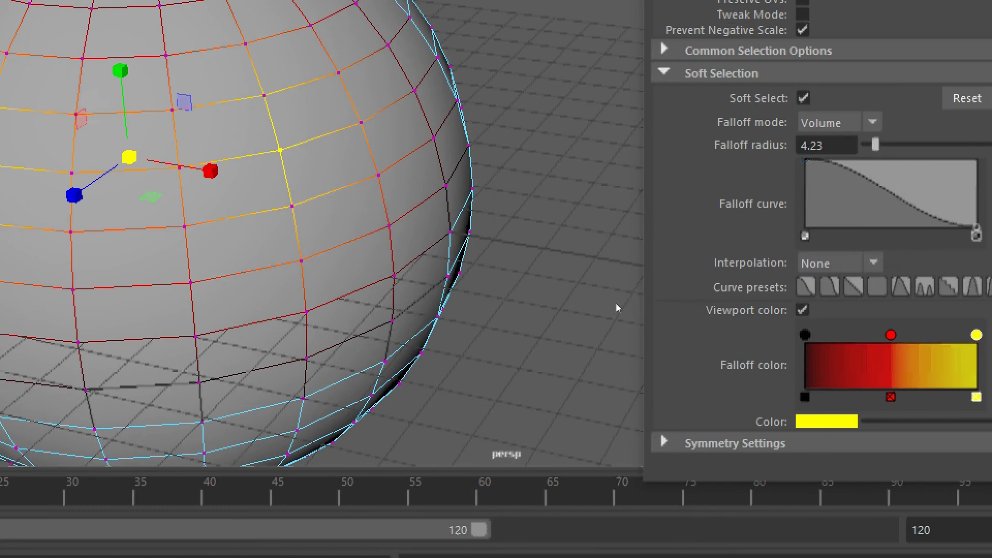
left_click_drag(875, 144, 873, 145)
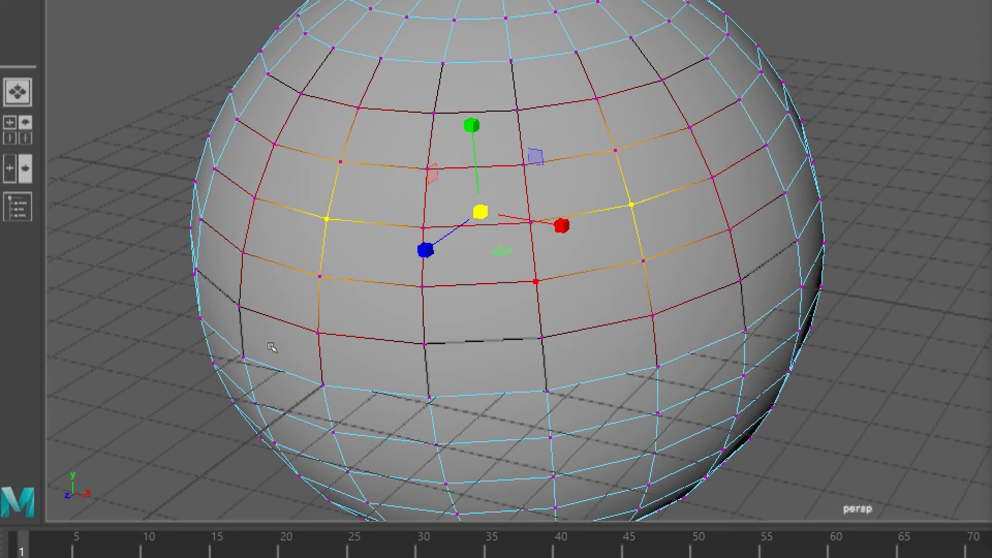
Step: Push the two selected vertices into the sphere with the Move tool to form eye sockets and lower them slightly
left_click_drag(273, 348, 325, 400, "alt")
key("w")
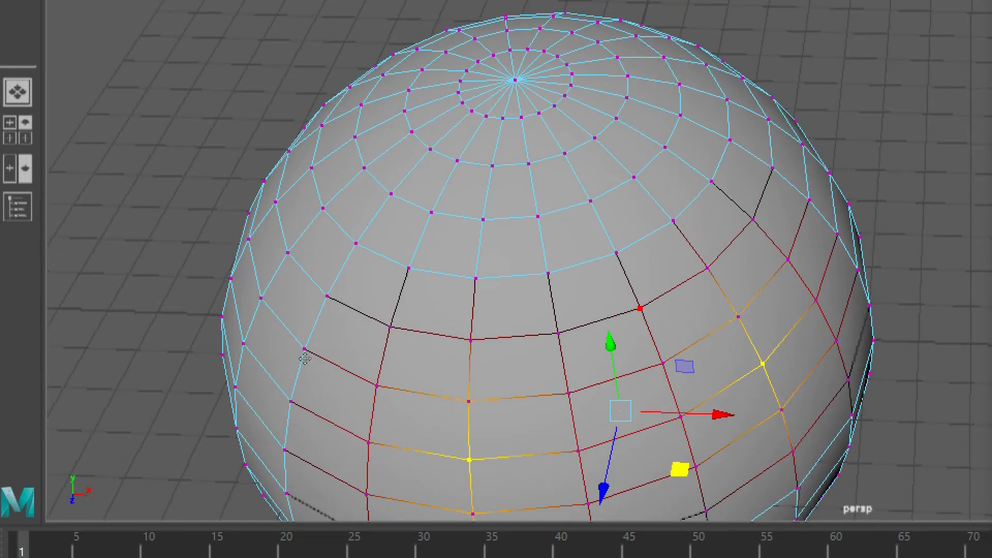
left_click_drag(305, 358, 265, 310, "alt")
middle_click_drag(285, 356, 263, 318)
left_click_drag(222, 301, 300, 423, "alt")
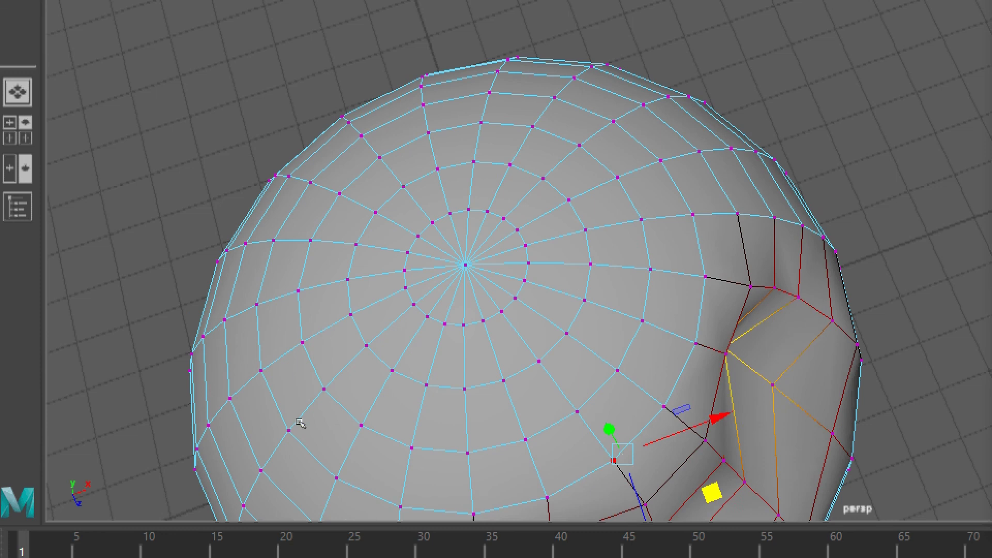
middle_click_drag(300, 422, 310, 381)
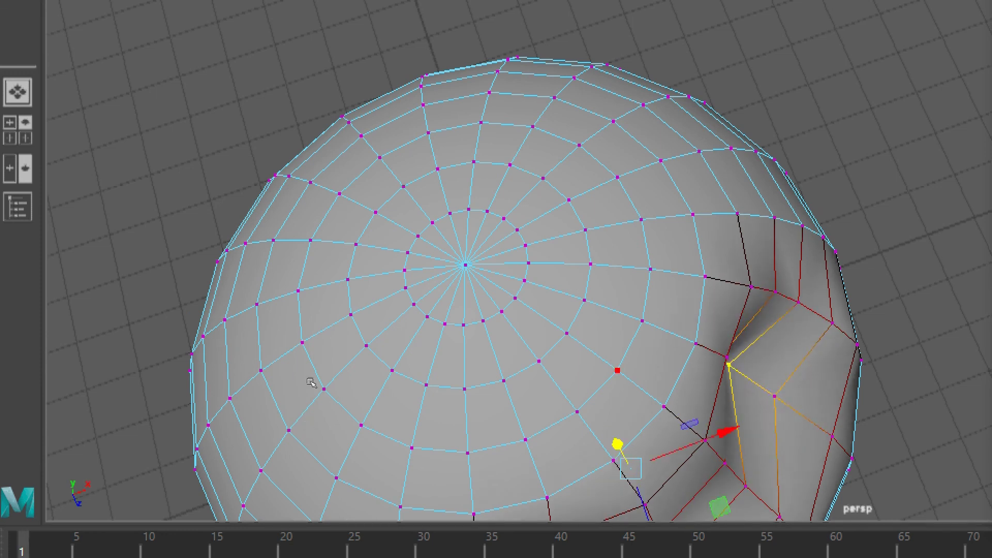
Step: Raise the eye socket vertices slightly and shift them in the horizontal plane to refine the sockets
scroll(305, 375, "down", 5)
left_click_drag(299, 367, 216, 312, "alt")
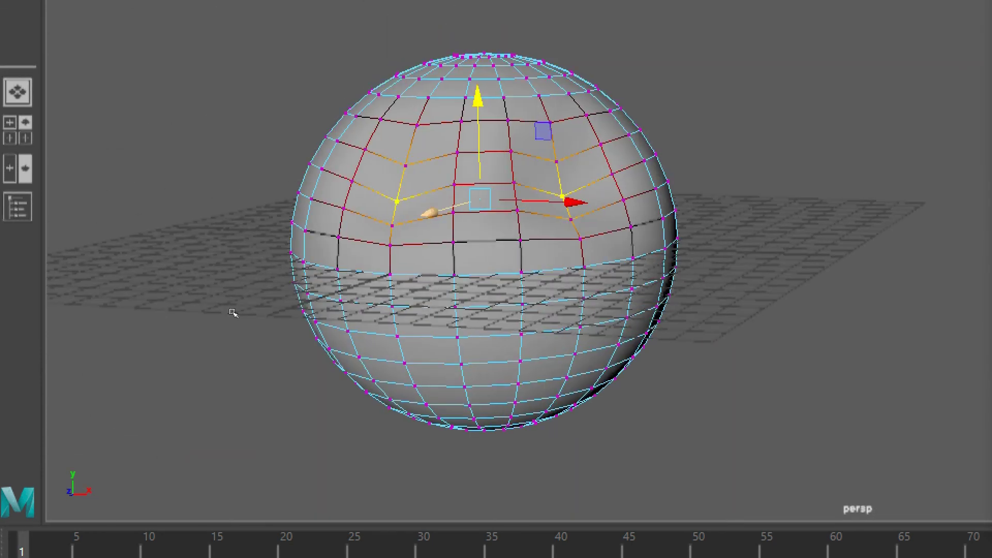
scroll(233, 312, "up", 3)
middle_click_drag(203, 291, 204, 279)
left_click_drag(207, 331, 290, 373, "alt")
middle_click_drag(289, 373, 279, 313, "alt")
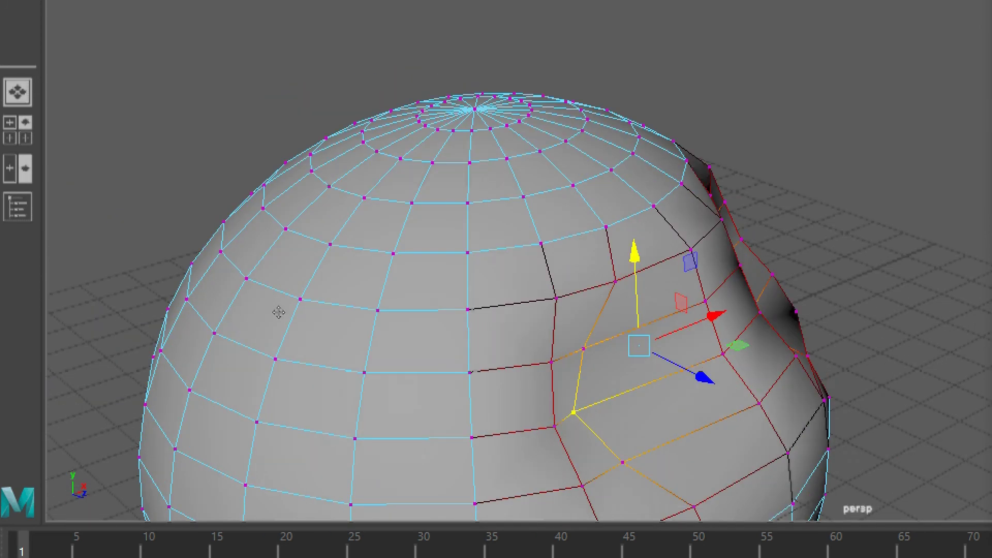
left_click_drag(279, 312, 279, 286, "alt")
middle_click_drag(304, 296, 289, 298)
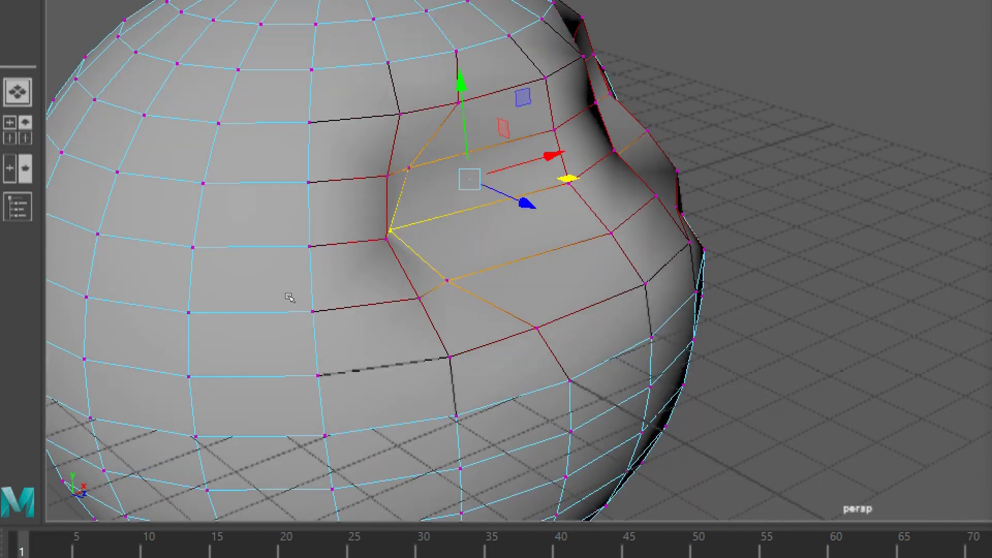
Step: Examine the shape of the eye sockets from the front and the side of the sphere
left_click_drag(350, 296, 325, 344, "alt")
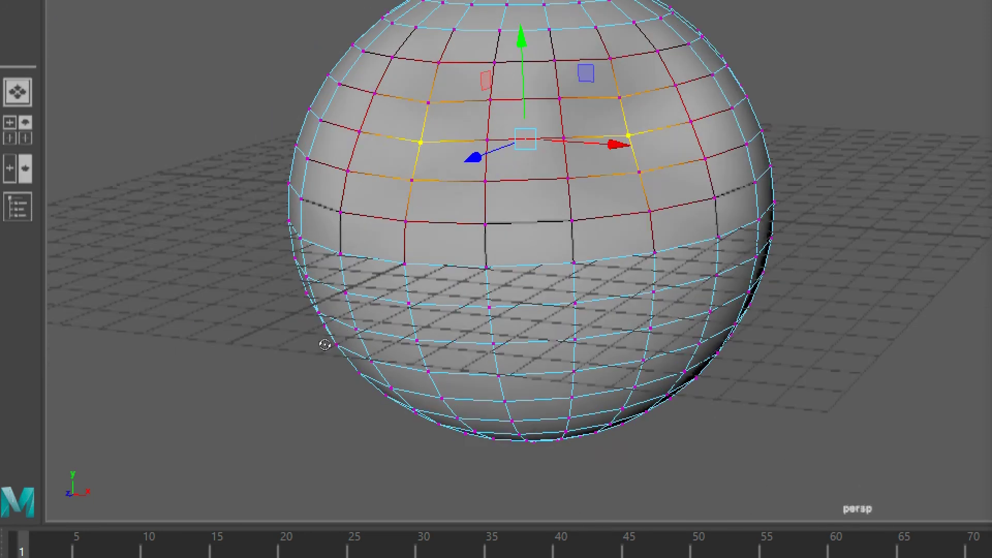
middle_click_drag(324, 345, 171, 377, "alt")
left_click_drag(171, 376, 259, 336, "alt")
right_click_drag(259, 337, 170, 382, "alt")
middle_click_drag(171, 383, 124, 392, "alt")
left_click_drag(124, 393, 212, 351, "alt")
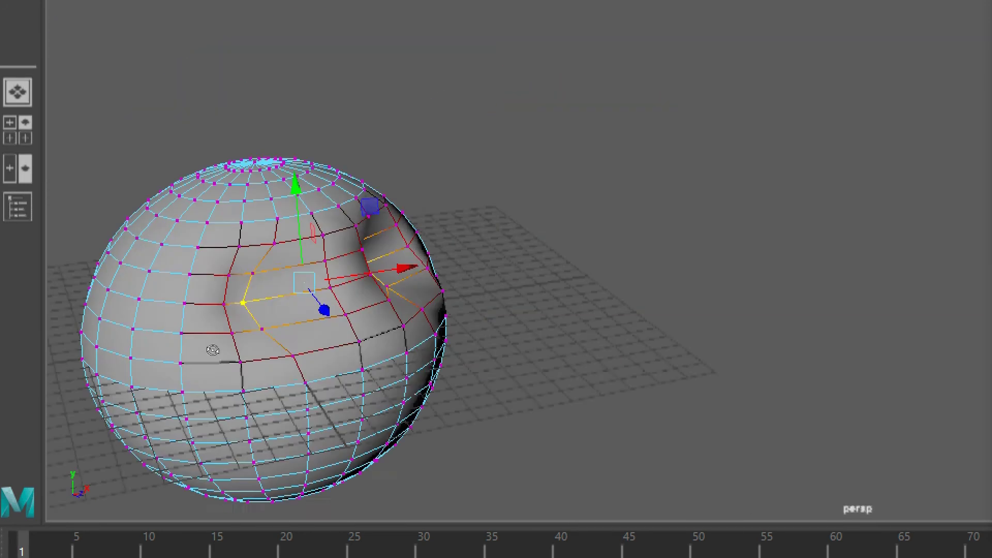
middle_click_drag(212, 350, 228, 351, "alt")
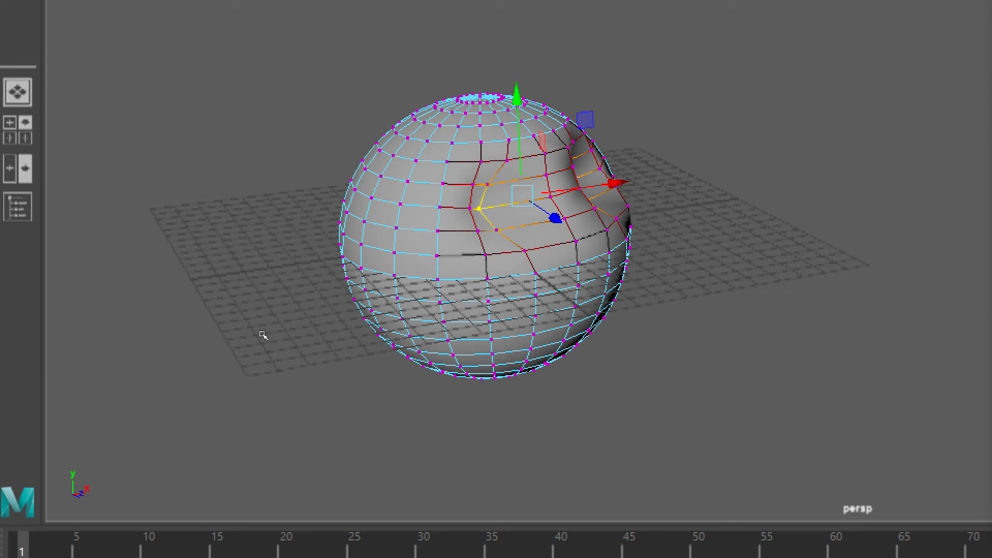
middle_click_drag(373, 380, 379, 352, "alt")
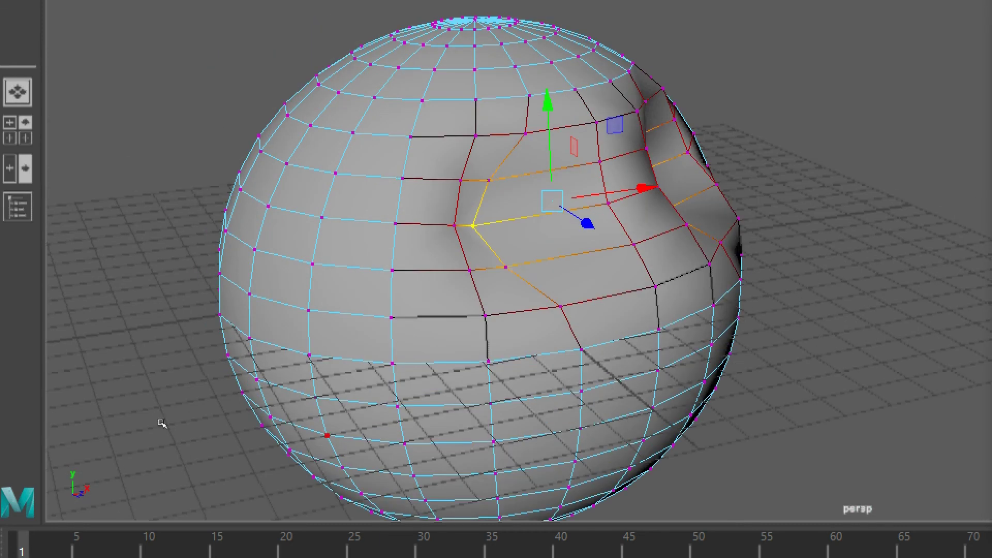
Step: Select a vertical column of vertices on the side of the sphere, next to and below the eye socket
left_click(172, 438)
left_click(161, 401, "shift")
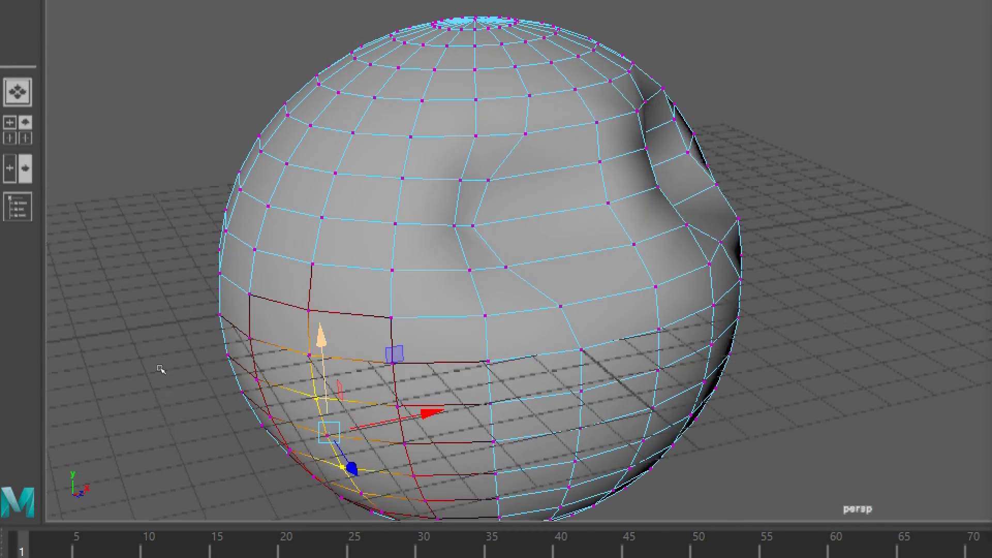
key("ctrl+z")
key("ctrl+z")
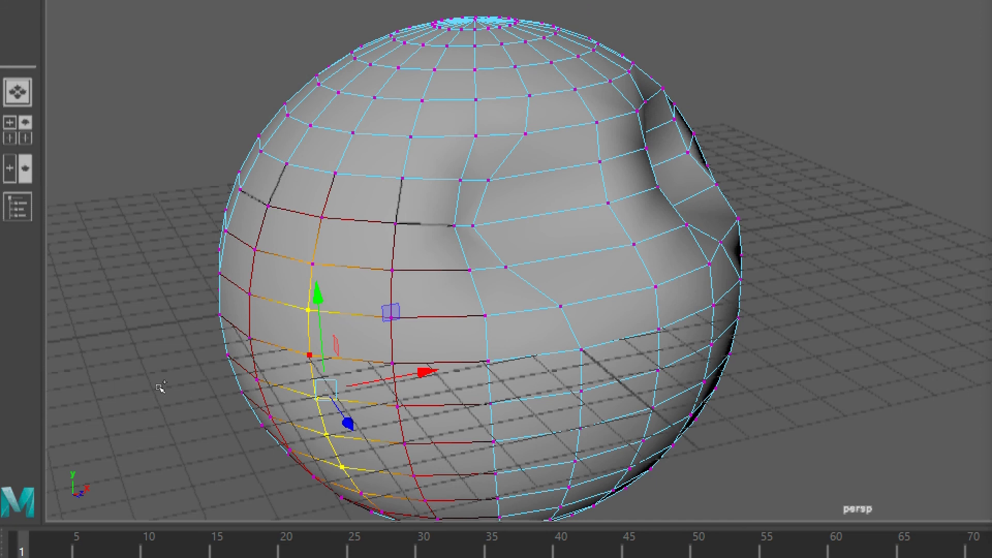
left_click(160, 387, "shift")
scroll(200, 343, "down", 5)
left_click_drag(202, 343, 185, 331, "alt")
scroll(217, 325, "up", 3)
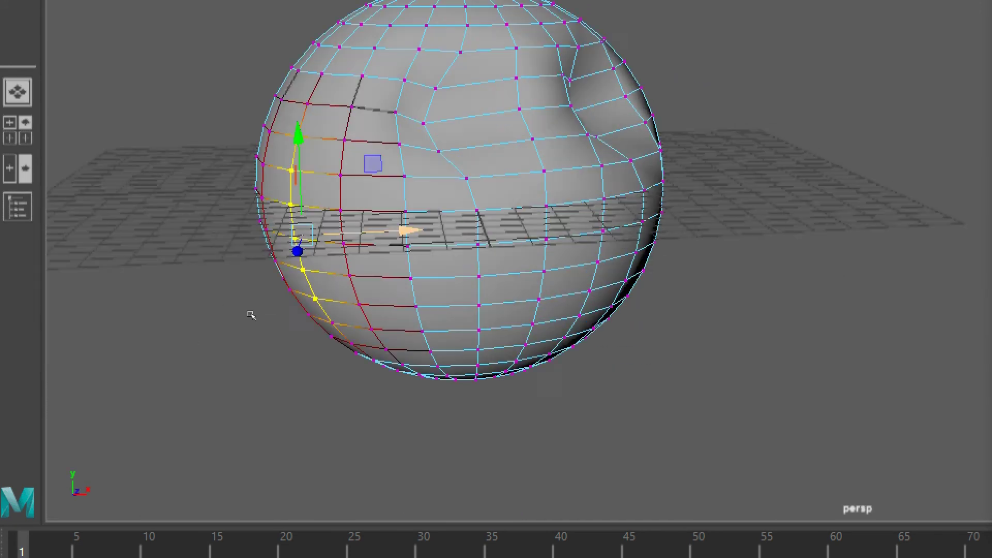
Step: Increase the falloff radius to 13.15 and move the selected side vertices inward along the X axis
scroll(250, 314, "up", 2)
middle_click_drag(250, 315, 204, 316, "alt")
mouse_move(143, 332)
left_mouse_down()
mouse_move(177, 330)
mouse_move(139, 344)
left_mouse_up()
scroll(146, 343, "down", 3)
middle_click_drag(253, 334, 187, 365, "alt")
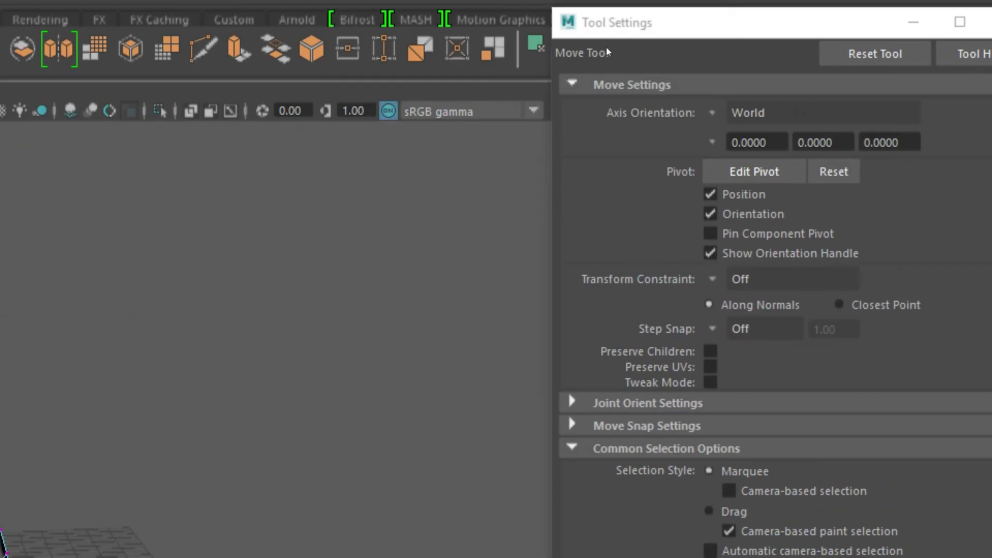
left_click_drag(781, 25, 320, 156)
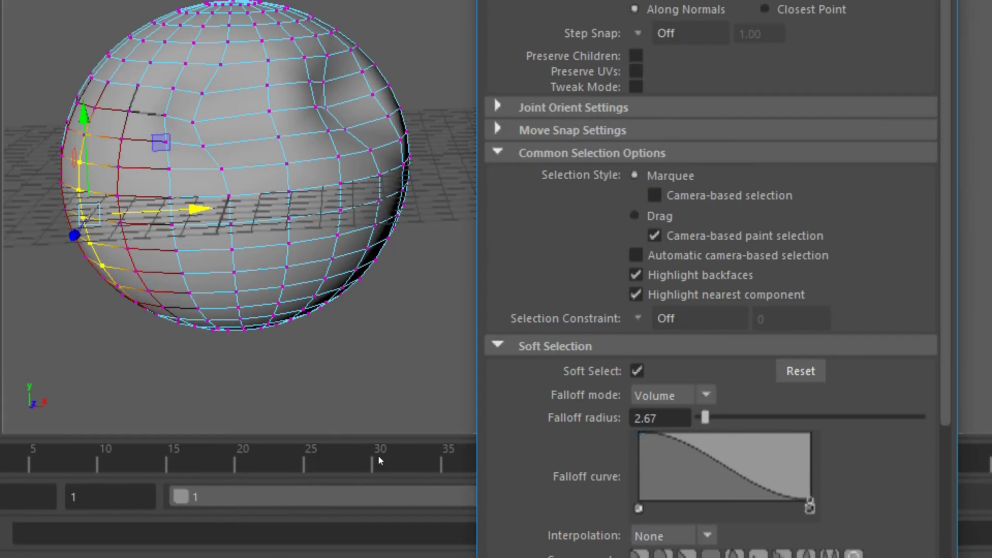
left_click_drag(705, 417, 728, 417)
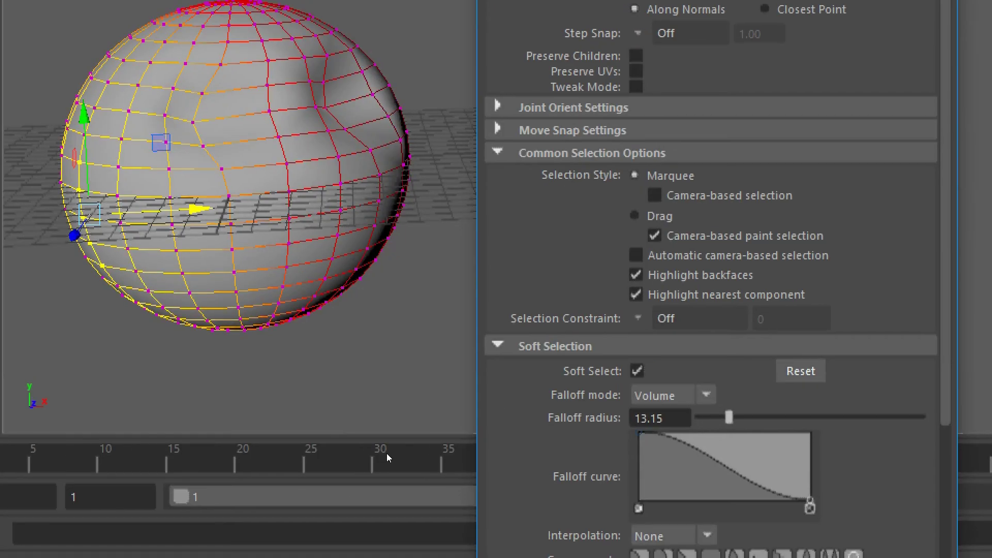
left_click_drag(85, 359, 117, 352, "alt")
middle_click_drag(118, 351, 125, 350)
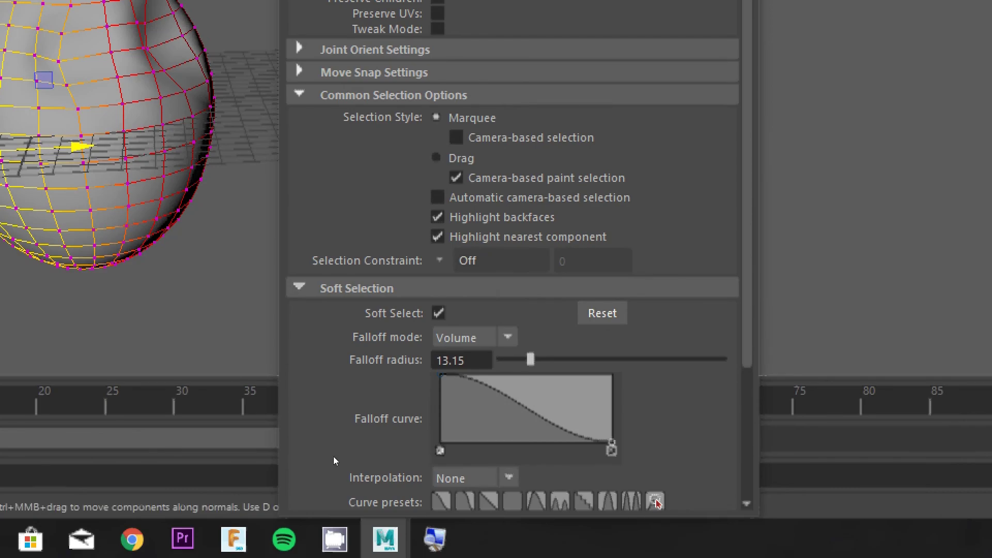
Step: Set the falloff radius to 8.45 and move vertices on the lower side of the head inward to taper the jaw
left_click_drag(530, 360, 520, 360)
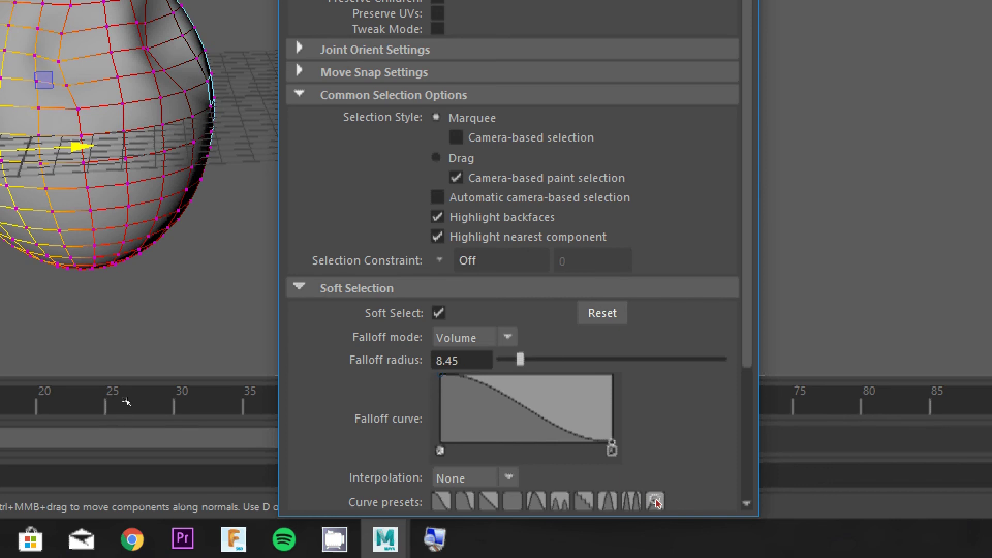
middle_click_drag(108, 359, 215, 371, "alt")
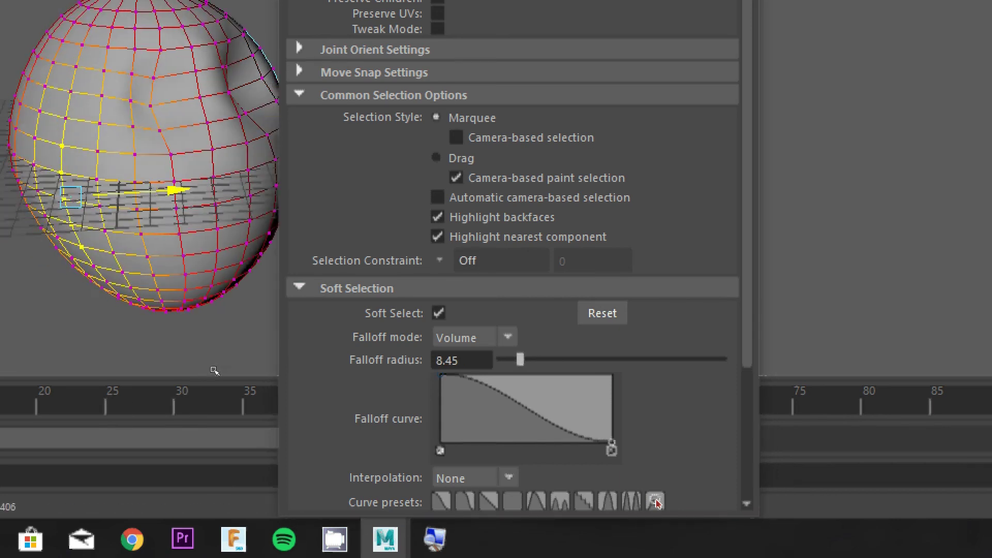
left_click_drag(214, 371, 187, 380, "alt")
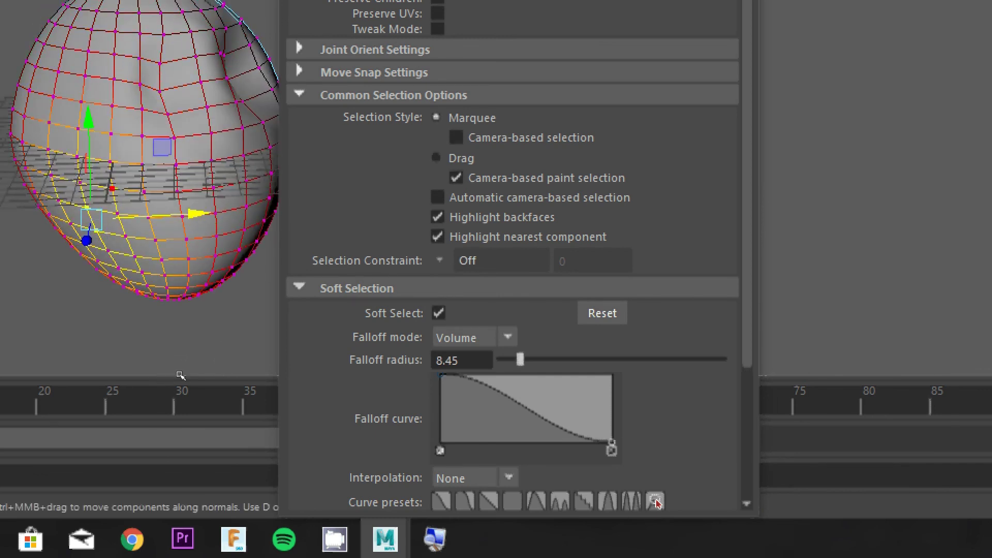
left_click_drag(182, 381, 210, 342, "alt")
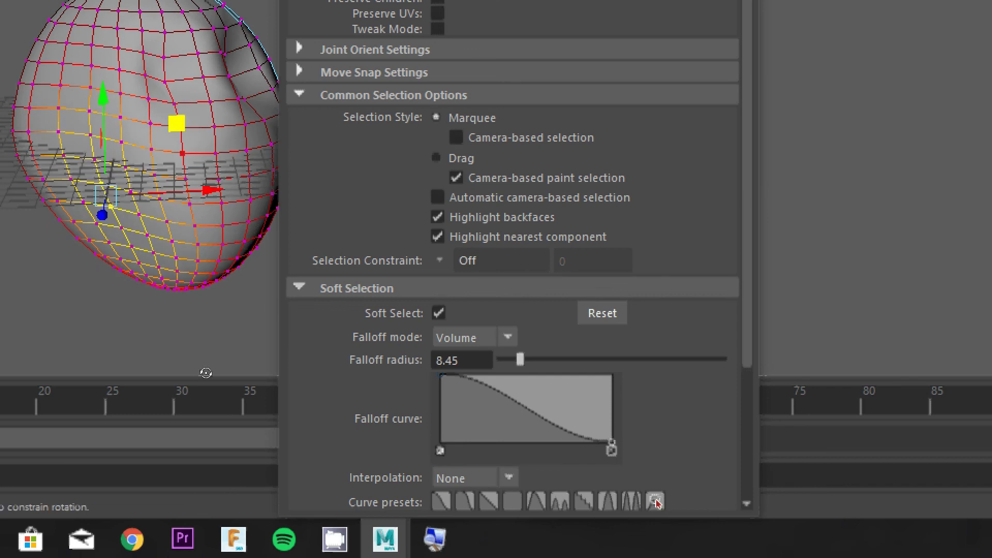
Step: Move vertices on the opposite side of the jaw and the upper side of the head to even out its shape
left_click_drag(203, 377, 232, 381, "alt")
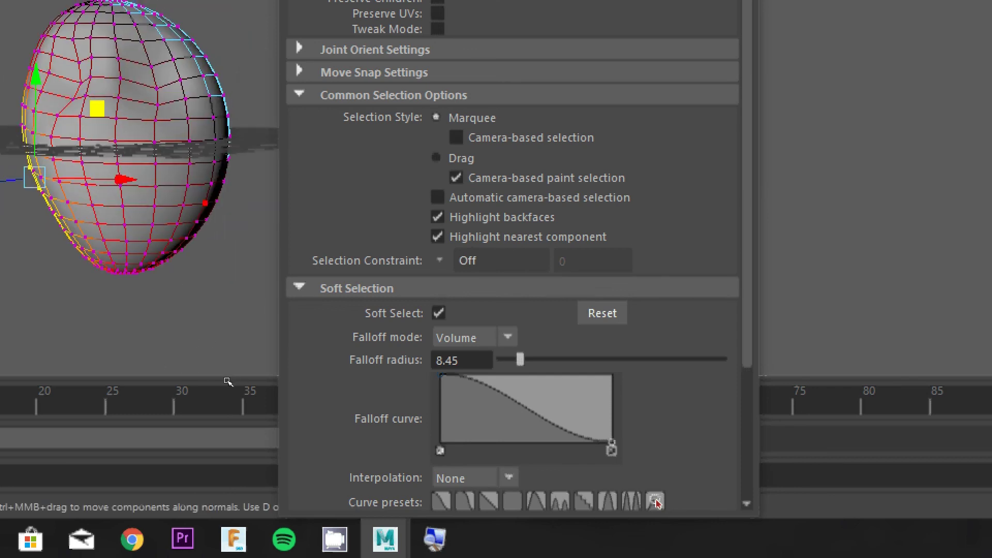
left_click_drag(257, 343, 232, 339, "alt")
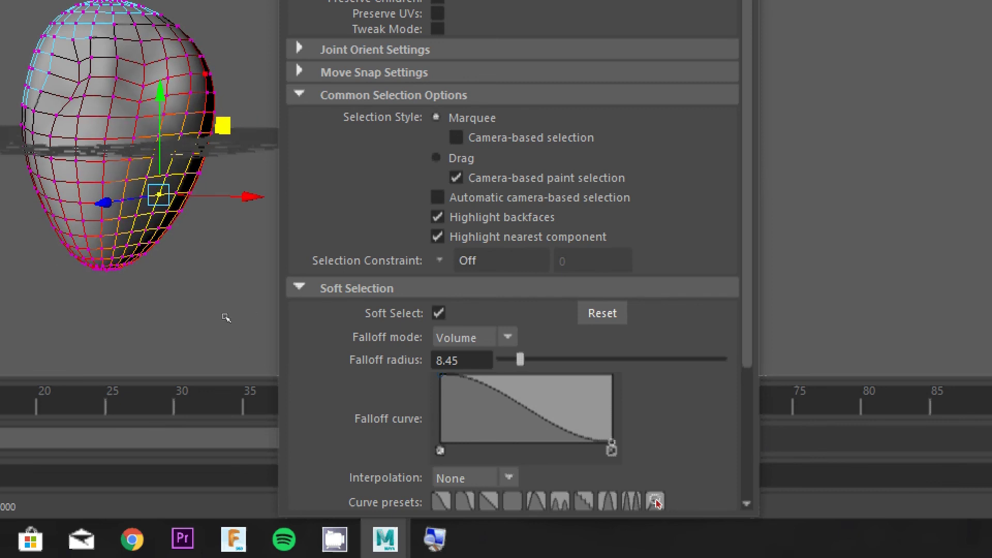
left_click(224, 317)
left_click_drag(280, 242, 260, 250)
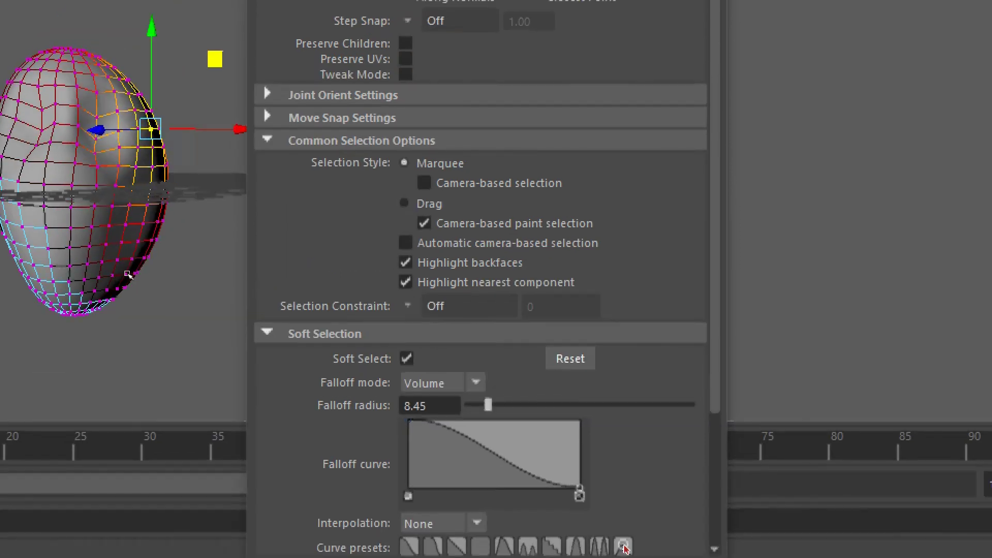
Step: Nudge soft-selected vertices on the upper and lower side of the head outward to round out its profile
scroll(148, 341, "up", 3)
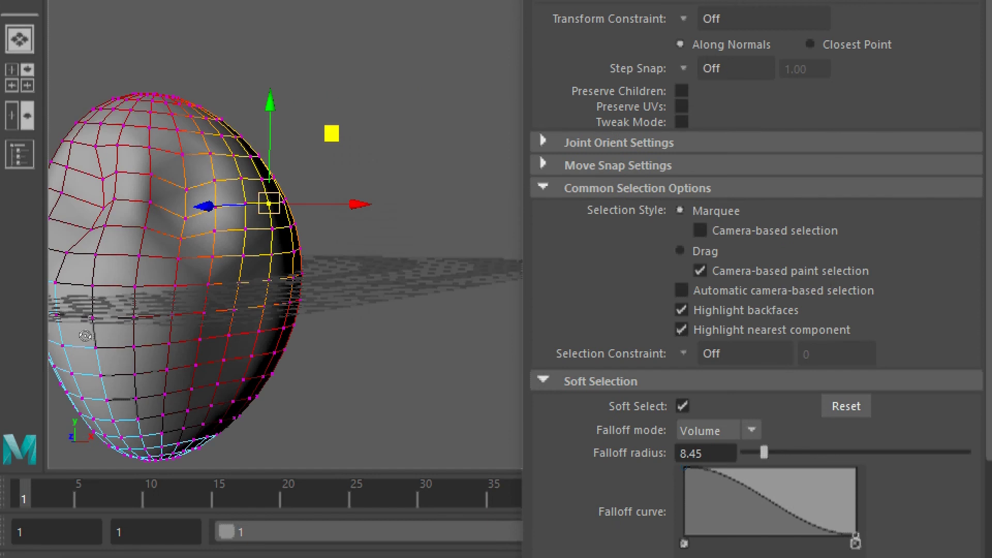
scroll(85, 336, "up", 2)
key("f")
scroll(111, 341, "down", 8)
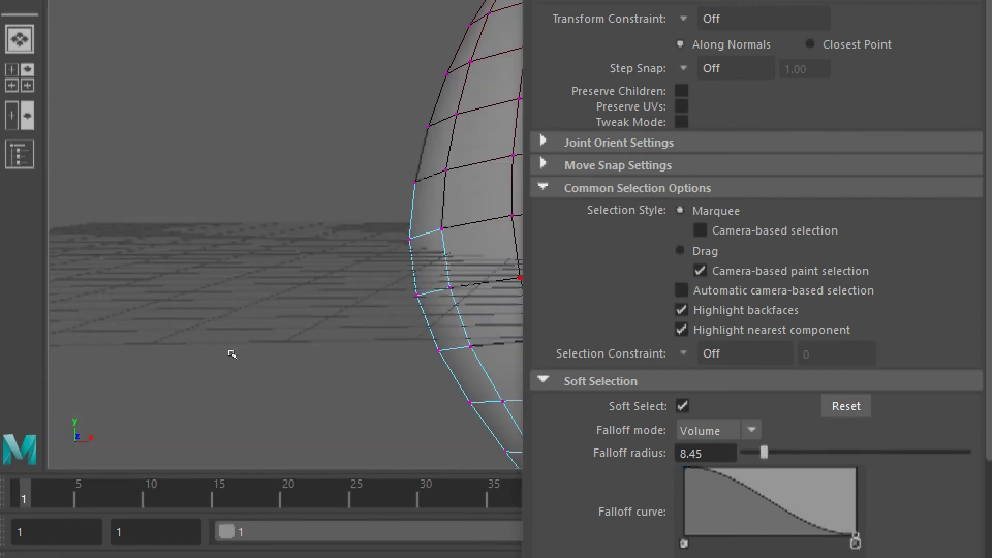
left_click_drag(231, 354, 29, 351, "alt")
left_click_drag(114, 352, 193, 326, "alt")
scroll(136, 347, "down", 5)
middle_click_drag(193, 326, 34, 363, "alt")
left_click_drag(34, 363, 56, 363, "alt")
middle_click_drag(199, 305, 210, 308)
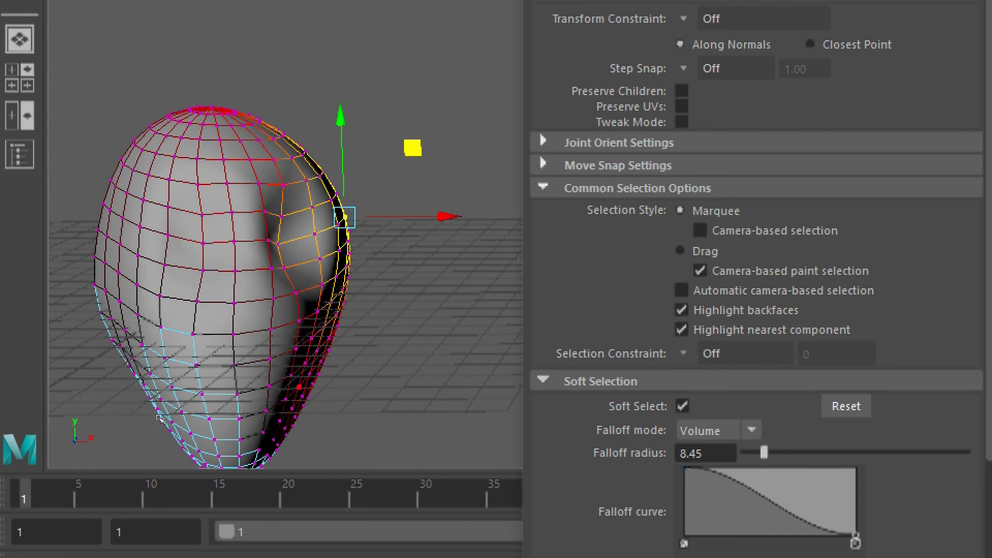
left_click(185, 375)
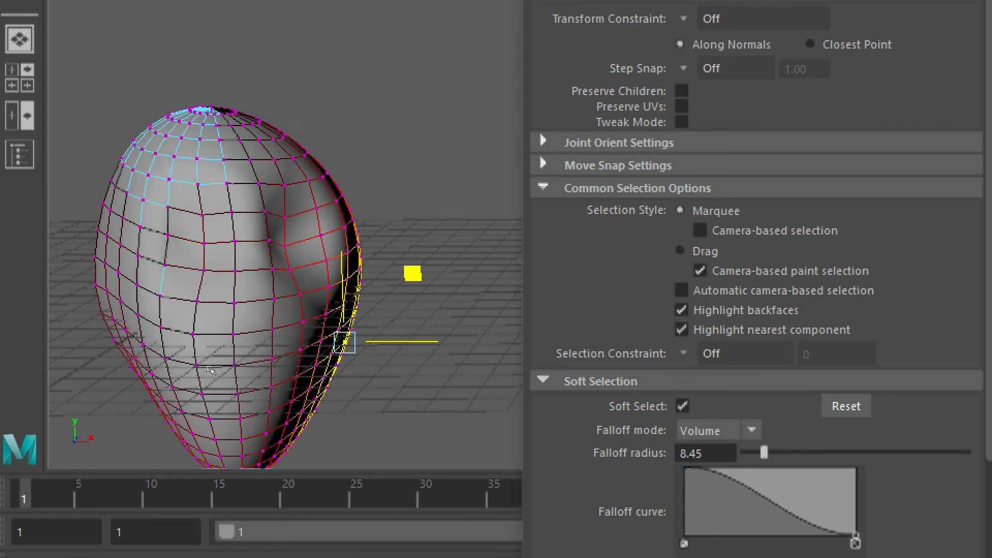
middle_click_drag(203, 363, 216, 353)
left_click_drag(216, 352, 231, 316, "alt")
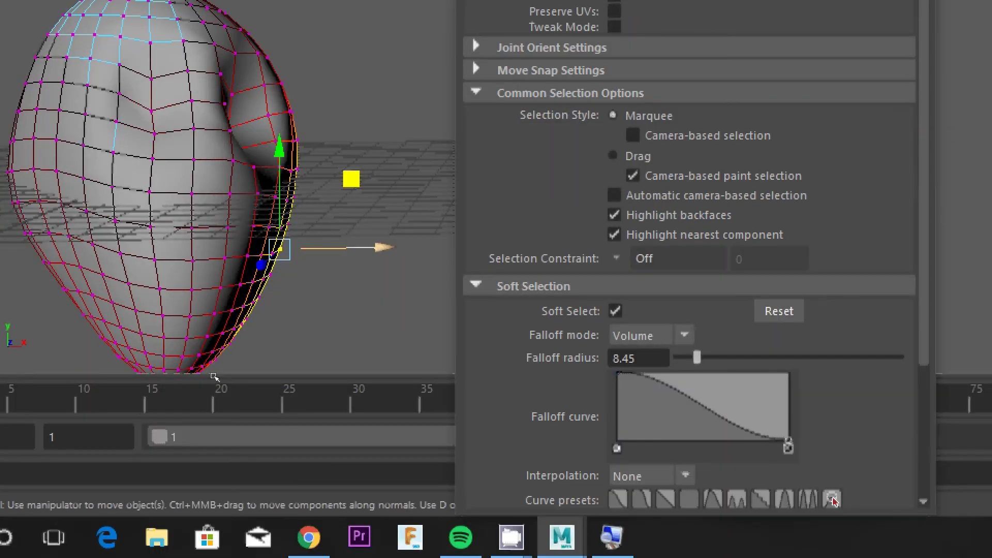
Step: Return the head to object mode and move it away from the center of the grid
right_click_drag(217, 347, 285, 253)
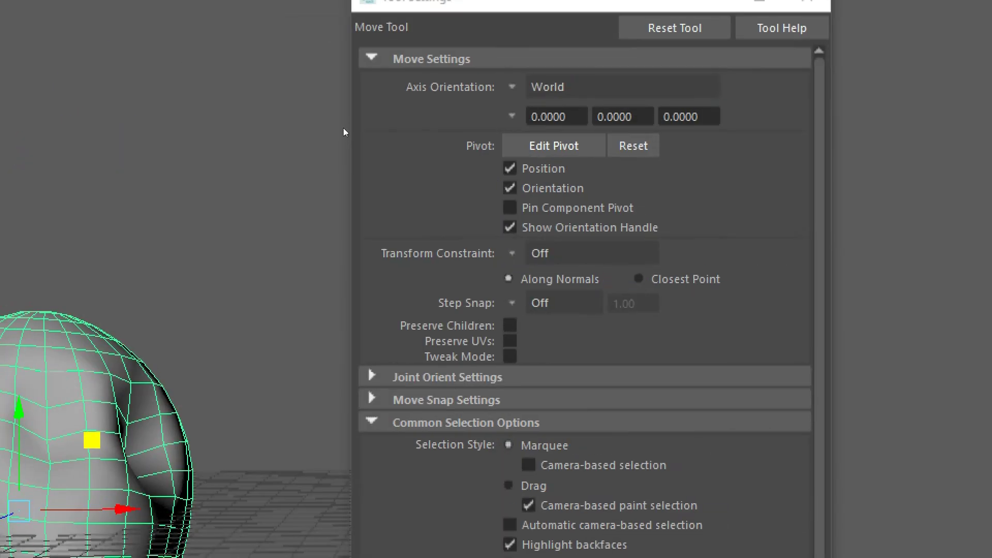
left_click_drag(439, 4, 574, 4)
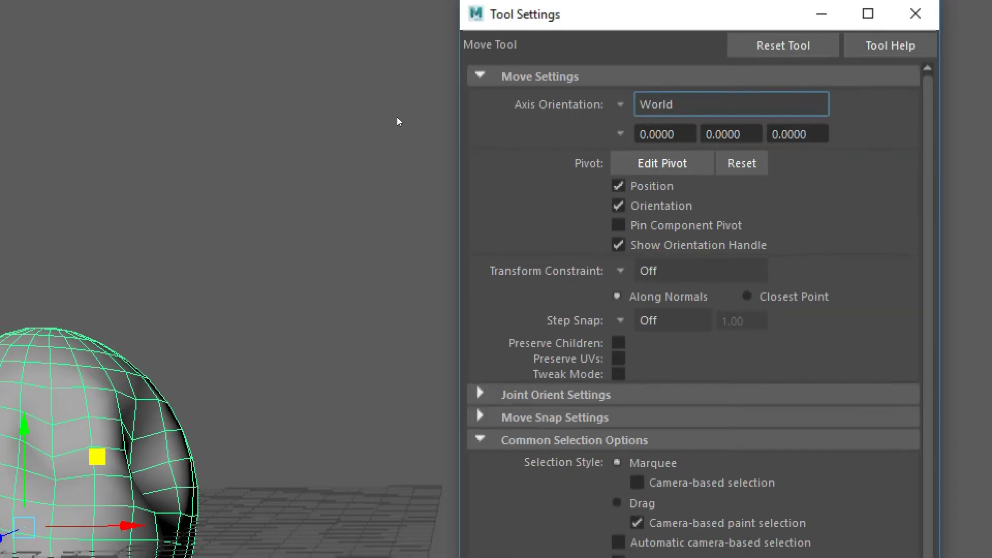
scroll(289, 202, "up", 1)
scroll(272, 233, "down", 6)
left_click_drag(269, 257, 203, 254, "alt")
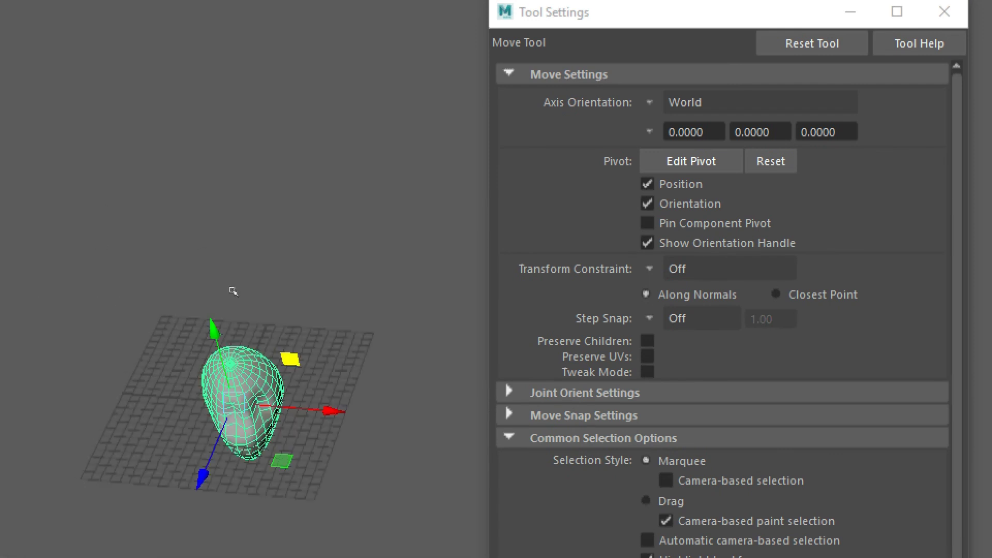
left_click_drag(270, 308, 126, 300)
Step: Create a polygon plane at the grid's center and scale it up until it extends beyond the grid
left_click(177, 206)
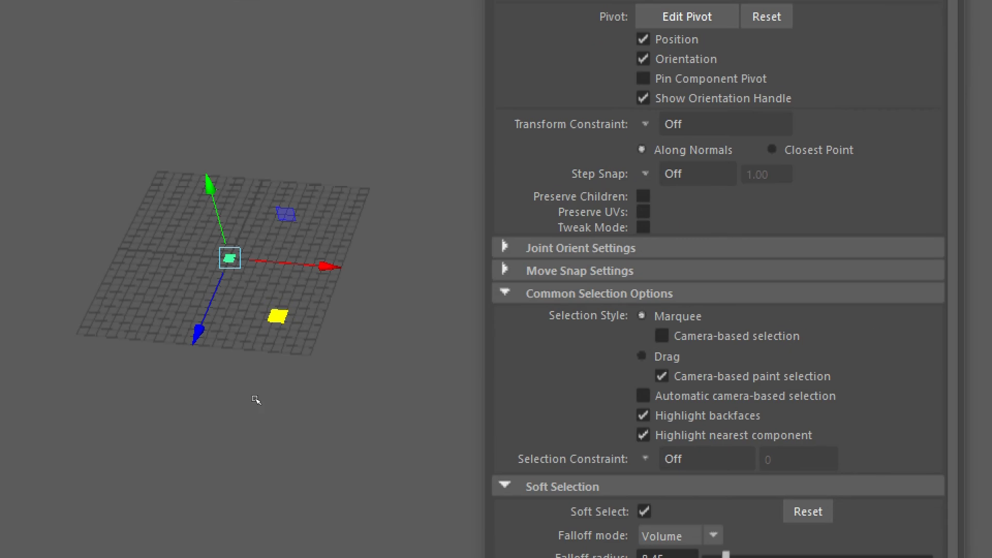
key("r")
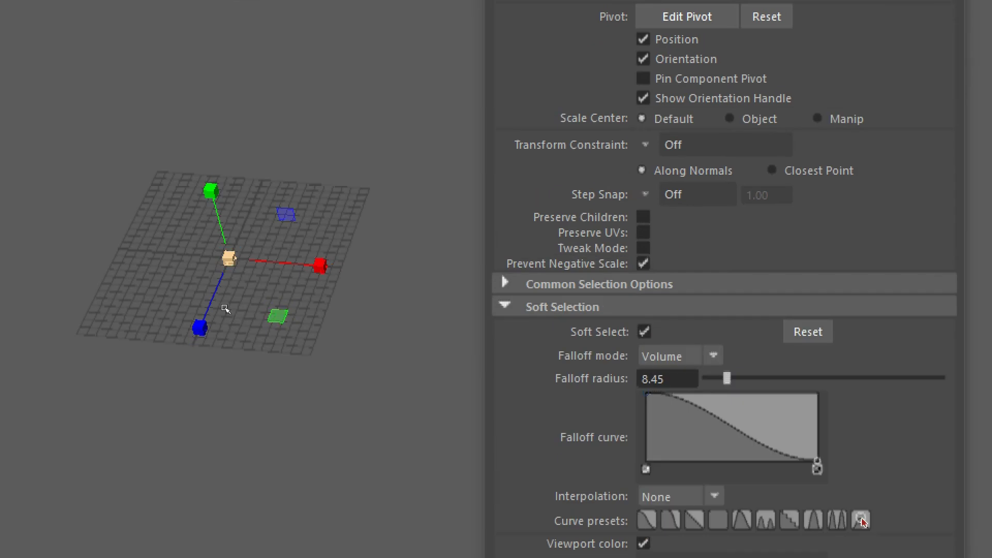
middle_click_drag(225, 309, 349, 301)
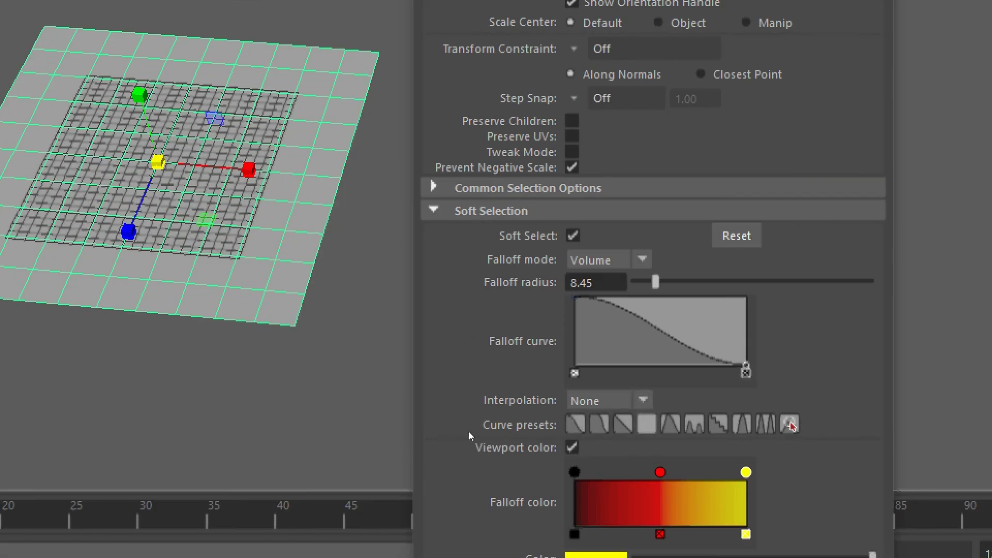
Step: Apply the stair-step falloff curve preset and select a vertex near the front corner of the plane with the Move tool
left_click(718, 424)
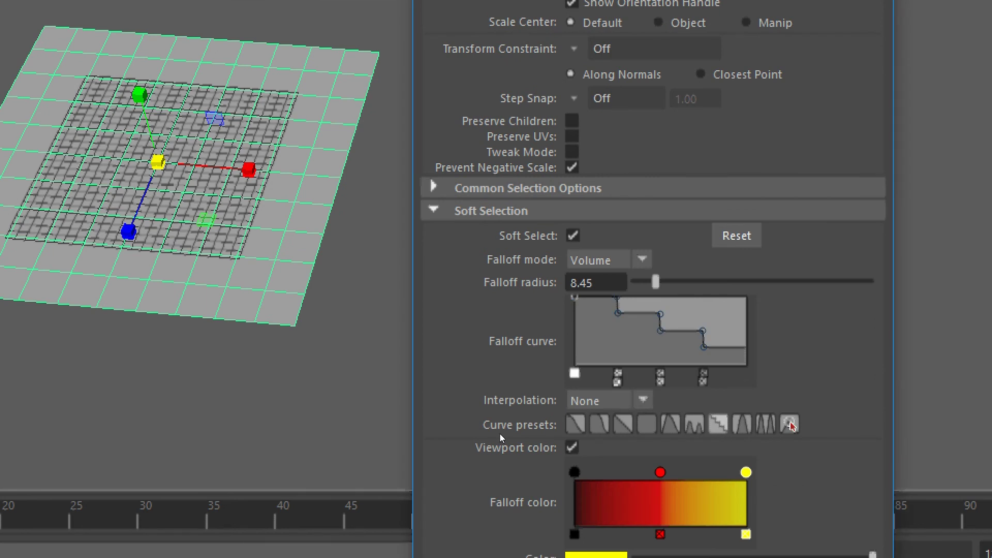
right_click_drag(261, 321, 223, 245)
key("w")
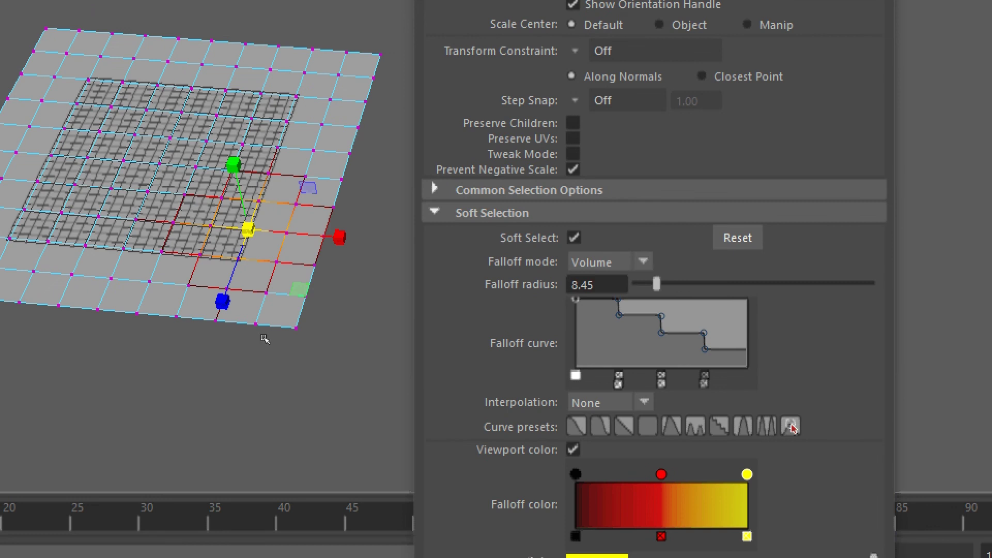
key("w")
mouse_move(262, 313)
middle_mouse_down()
mouse_move(260, 260)
mouse_move(276, 307)
middle_mouse_up()
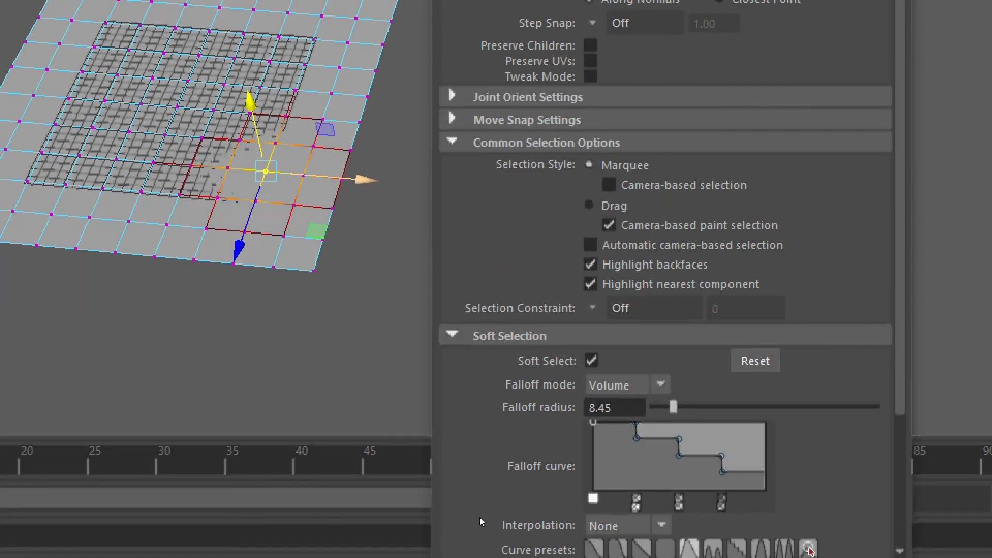
Step: Set the falloff radius to 25.82 and raise the selected vertex to pull the plane into a tall stepped mound
left_click_drag(674, 407, 712, 407)
middle_click_drag(255, 296, 252, 109)
middle_click_drag(258, 214, 253, 100)
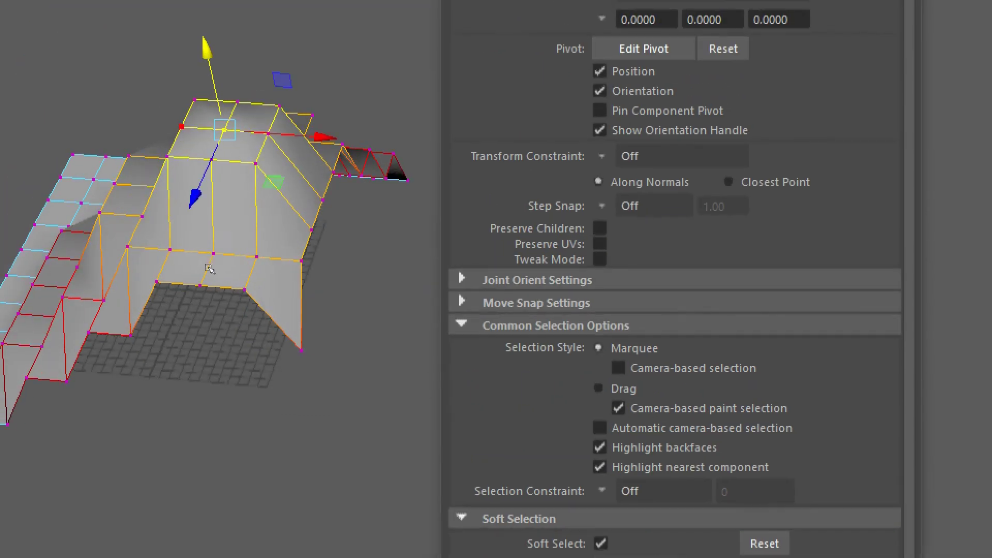
left_click_drag(225, 233, 252, 226, "alt")
left_click_drag(257, 305, 239, 222, "alt")
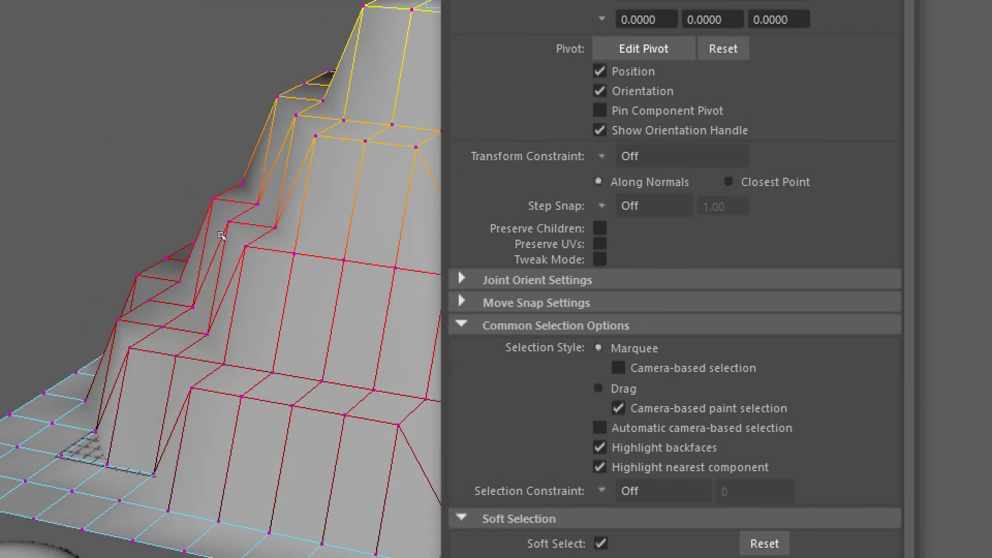
scroll(221, 236, "down", 5)
middle_click_drag(217, 232, 128, 243, "alt")
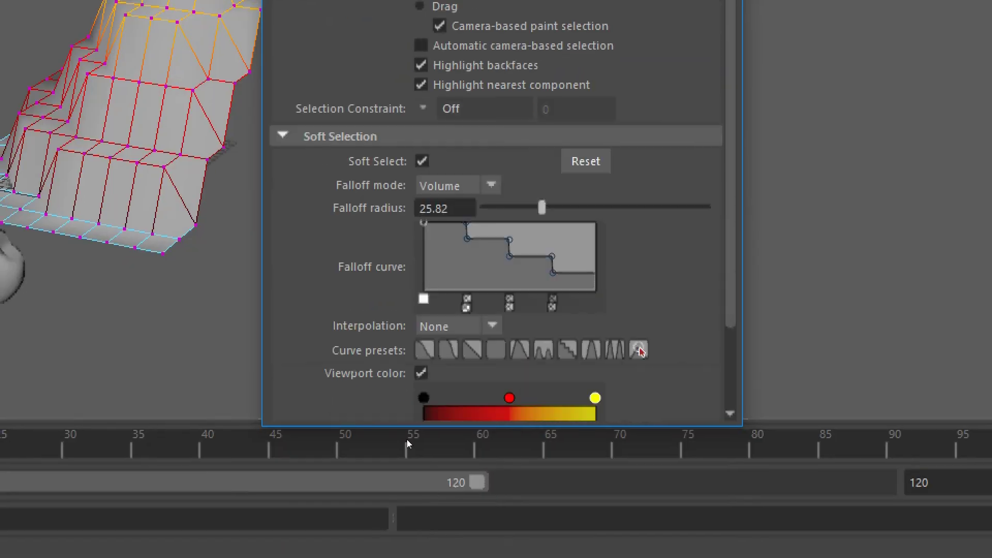
scroll(413, 399, "down", 3)
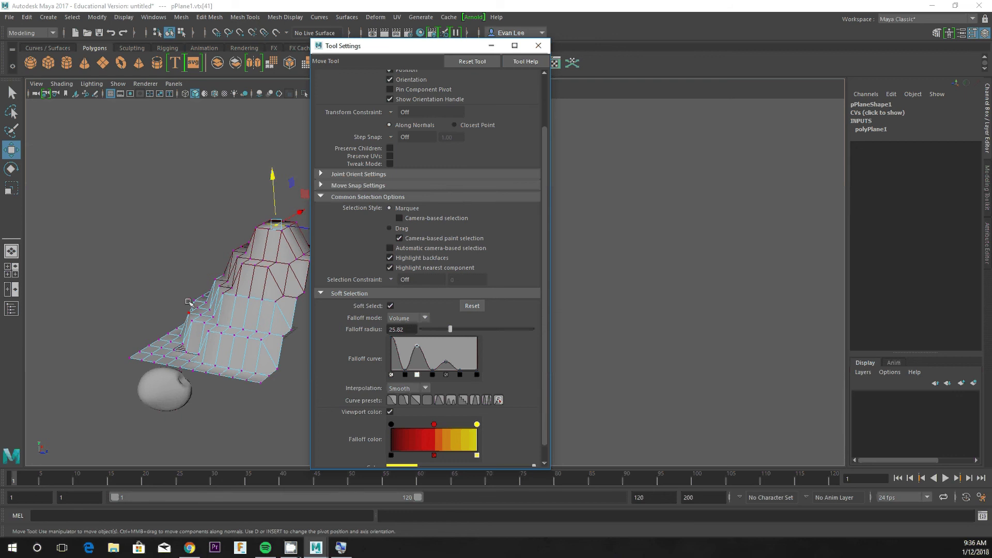
Step: Undo the last edit to the first plane's raised vertices
mouse_move(189, 302)
left_mouse_down("alt")
mouse_move(166, 283)
mouse_move(178, 294)
left_mouse_up("alt")
middle_click_drag(201, 295, 141, 270, "alt")
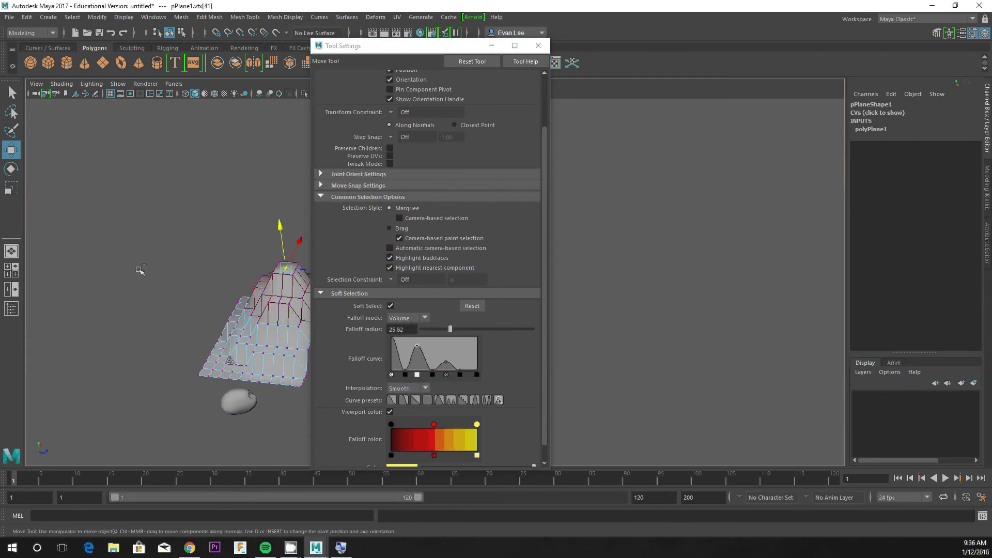
key("ctrl+z")
Step: Create a second polygon plane, scale it to 166.82 and position it at X 28.597 and Z 44.889
left_click(101, 68)
scroll(185, 204, "down", 5)
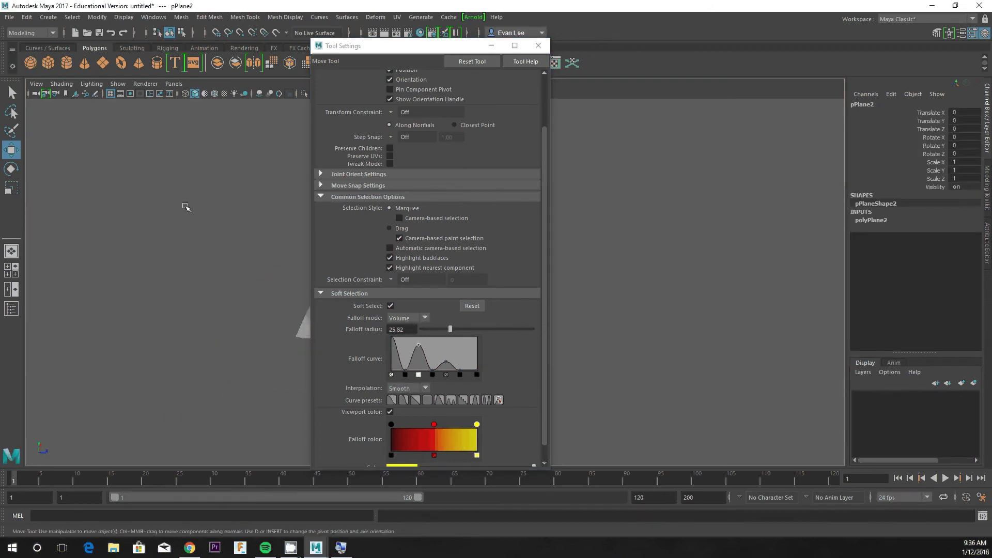
middle_click_drag(186, 206, 38, 203, "alt")
left_click_drag(221, 304, 438, 303)
key("r")
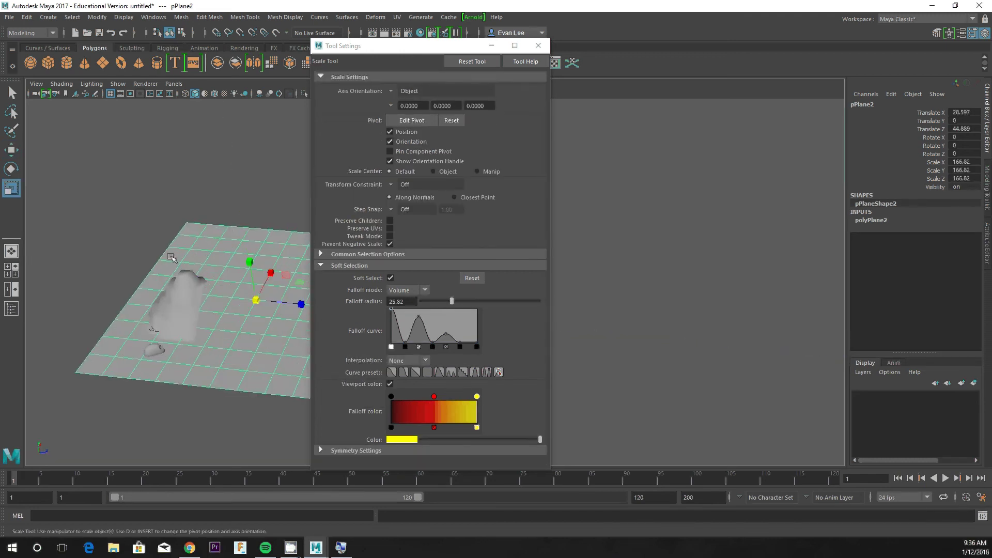
middle_click_drag(204, 251, 132, 246, "alt")
Step: Try raising a vertex near the middle of the second plane with a falloff radius of 52.44, and undo the move
right_click_drag(129, 246, 96, 246)
left_click(250, 280)
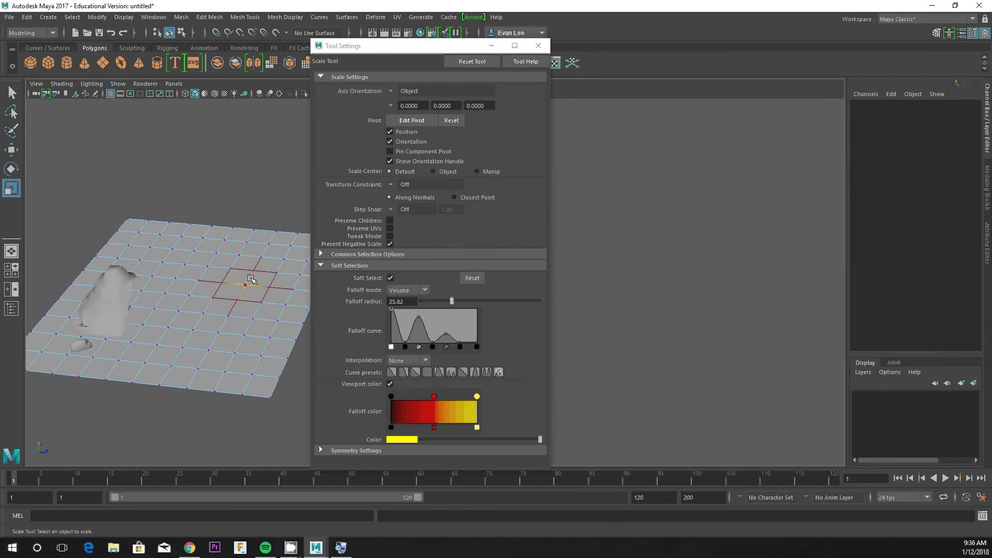
left_click_drag(450, 305, 484, 302)
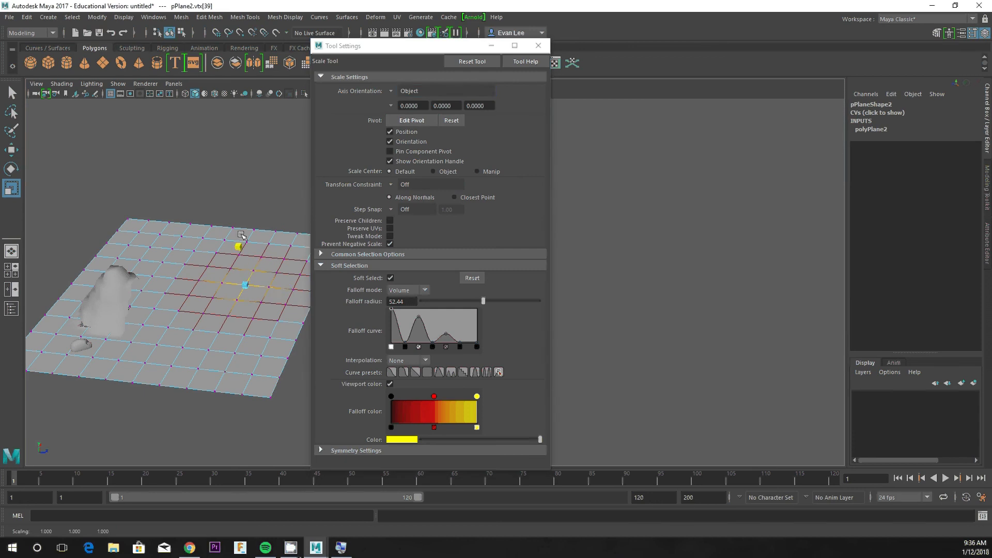
key("w")
left_click_drag(240, 245, 233, 199)
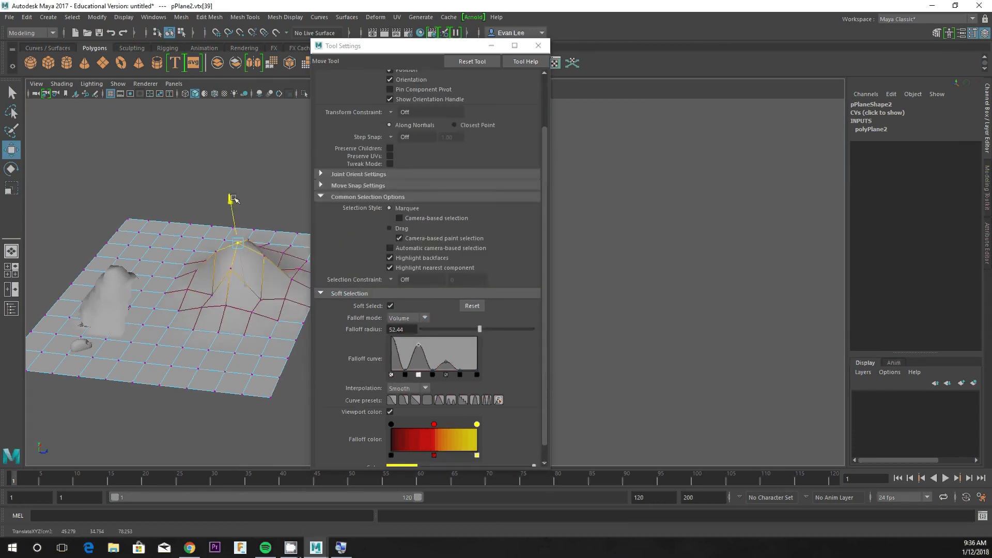
key("ctrl+z")
Step: Set the falloff radius to 88.26 and smooth the second plane twice to give it a denser mesh
left_click_drag(480, 329, 520, 329)
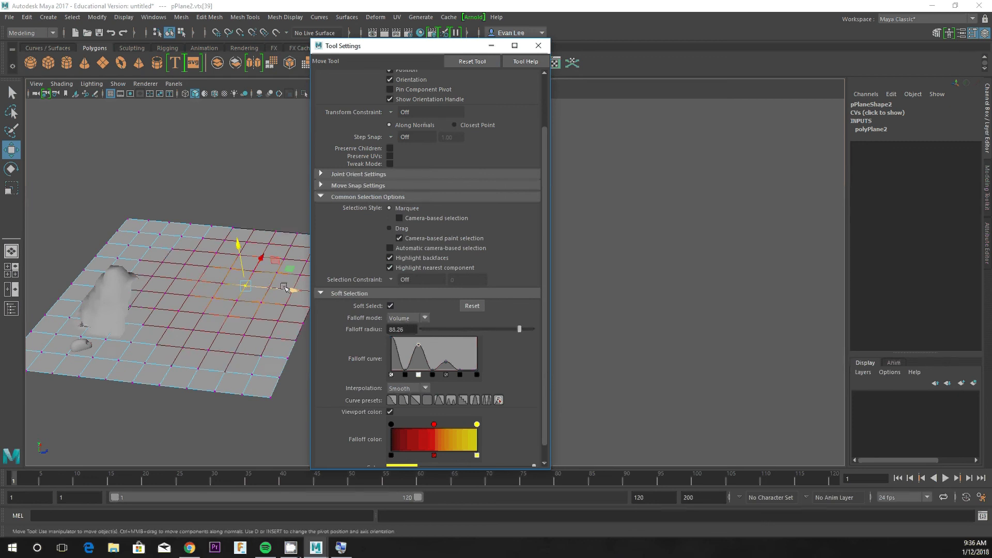
left_click_drag(240, 247, 285, 226)
right_click_drag(243, 249, 284, 231)
left_click(270, 63)
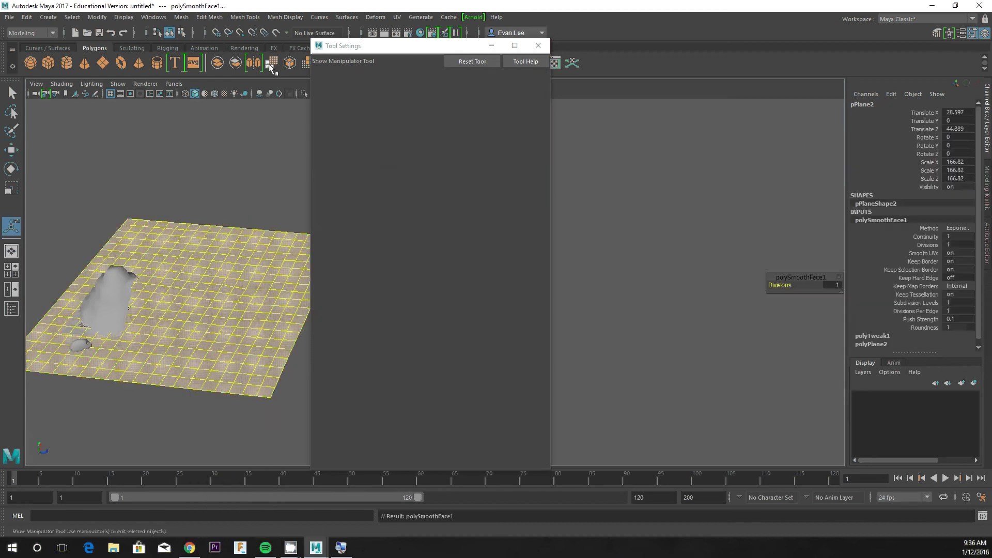
Step: Raise a vertex near the middle of the smoothed plane by about 36 units to form concentric ripples around a central peak
right_click_drag(219, 250, 167, 252)
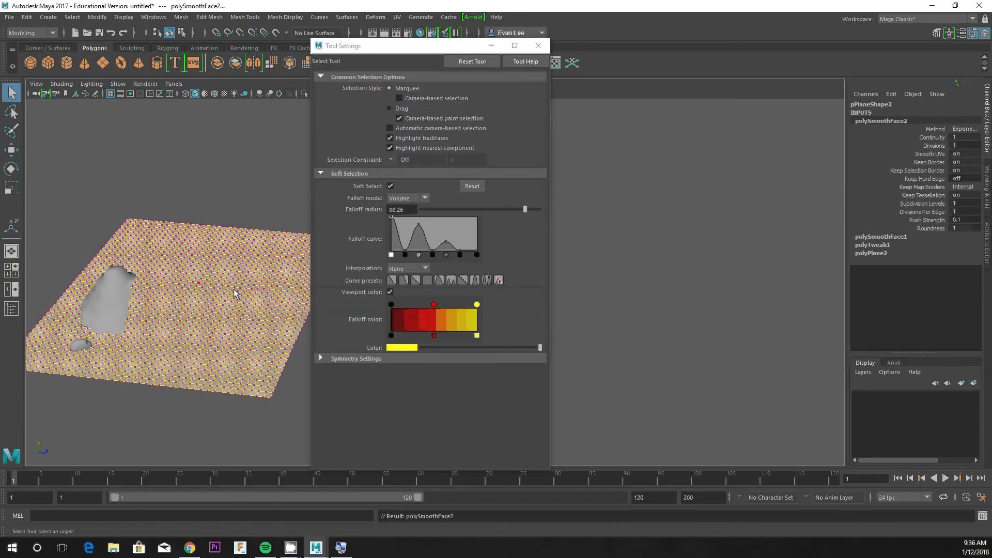
left_click(255, 292)
key("w")
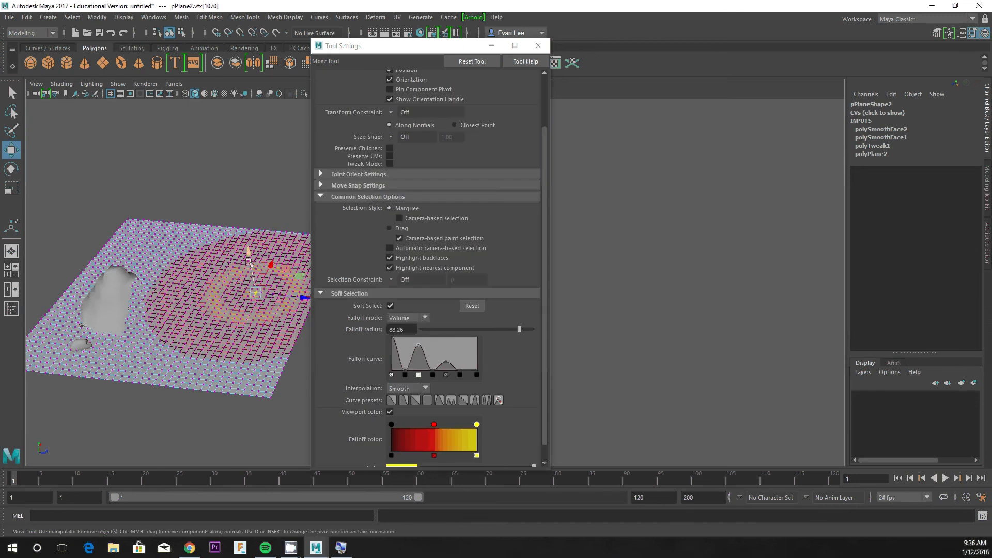
left_click_drag(256, 279, 253, 213)
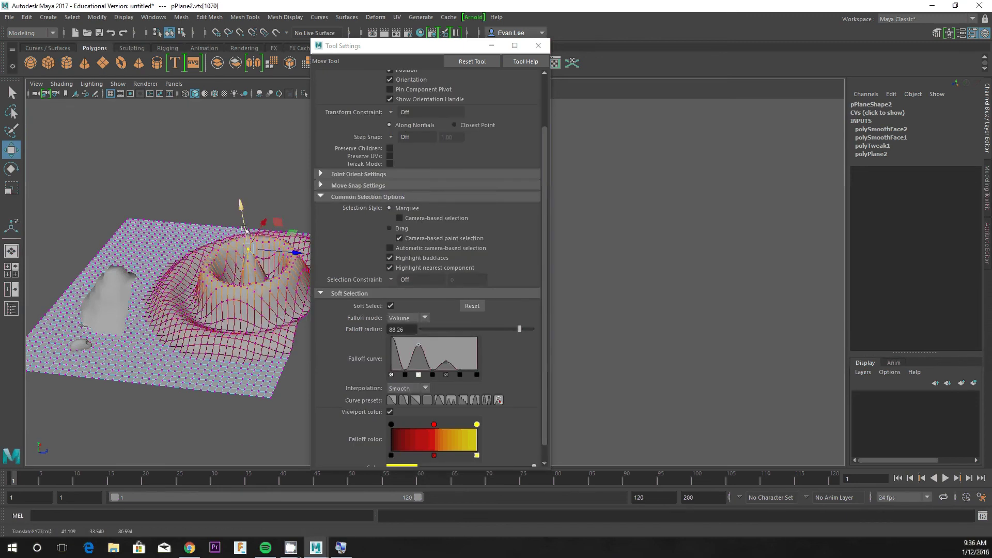
scroll(236, 262, "up", 4)
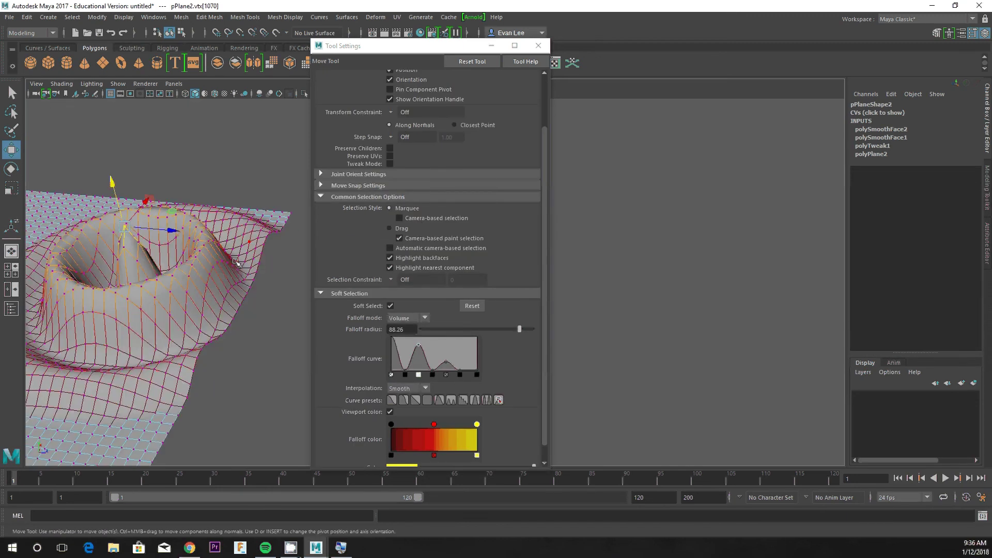
left_click_drag(401, 46, 564, 53)
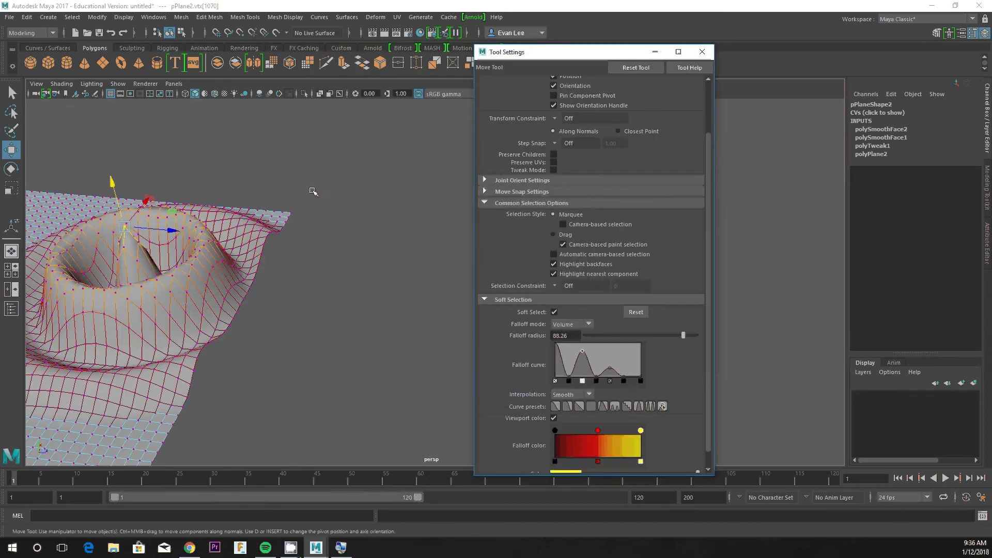
middle_click_drag(220, 237, 337, 241, "alt")
left_click_drag(337, 241, 363, 226, "alt")
scroll(272, 237, "up", 4)
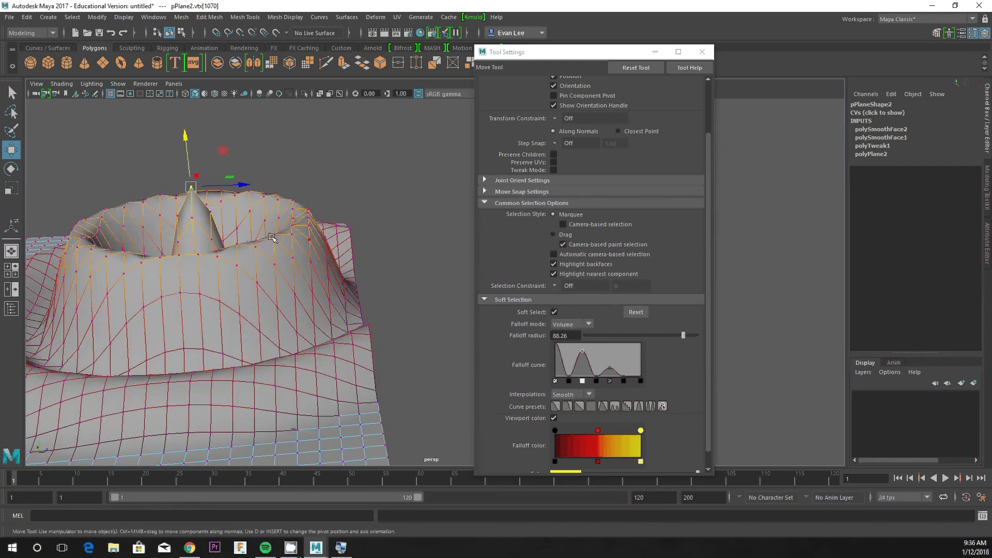
left_click_drag(272, 238, 370, 210, "alt")
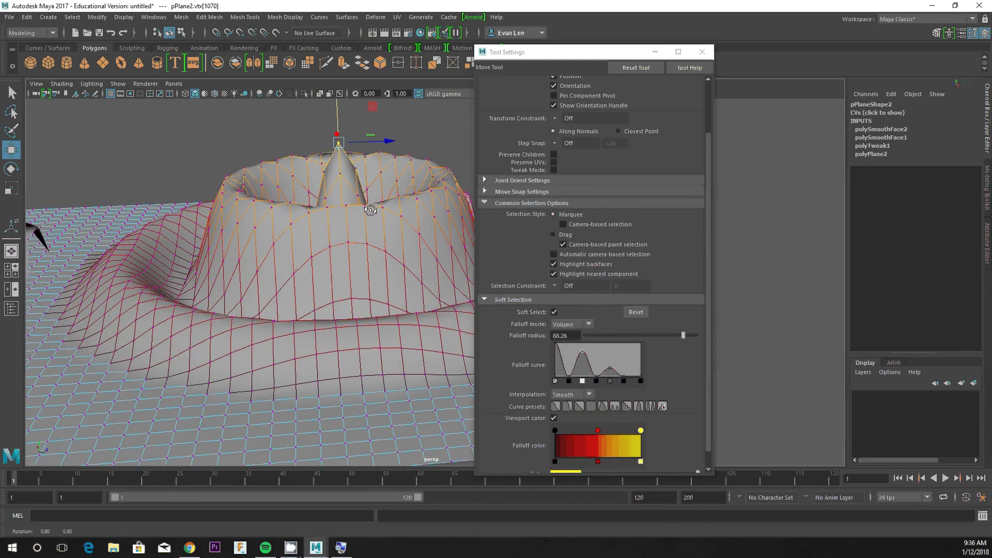
Step: Undo the ripple-forming vertex move and return the second plane to object mode
key("ctrl+z")
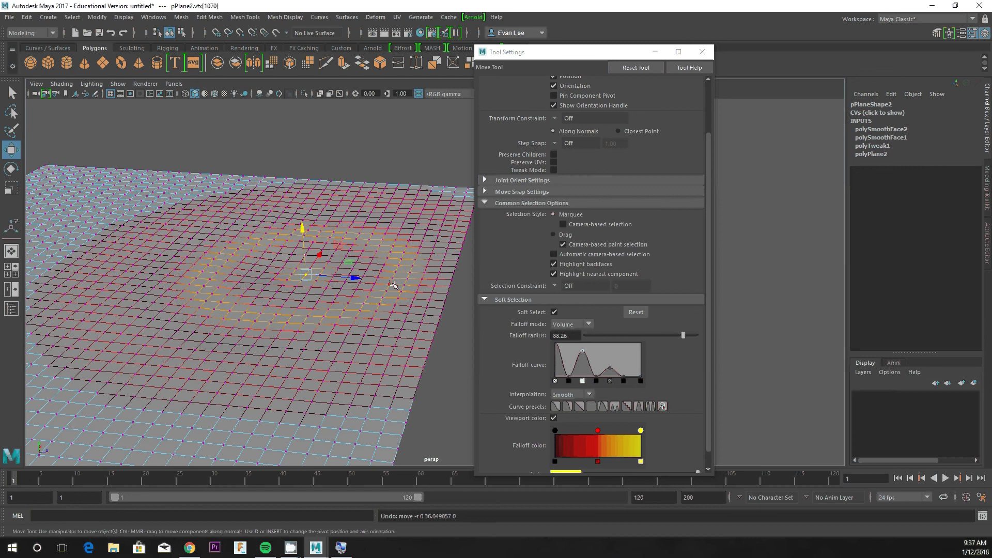
scroll(392, 283, "down", 4)
right_click_drag(344, 250, 453, 214)
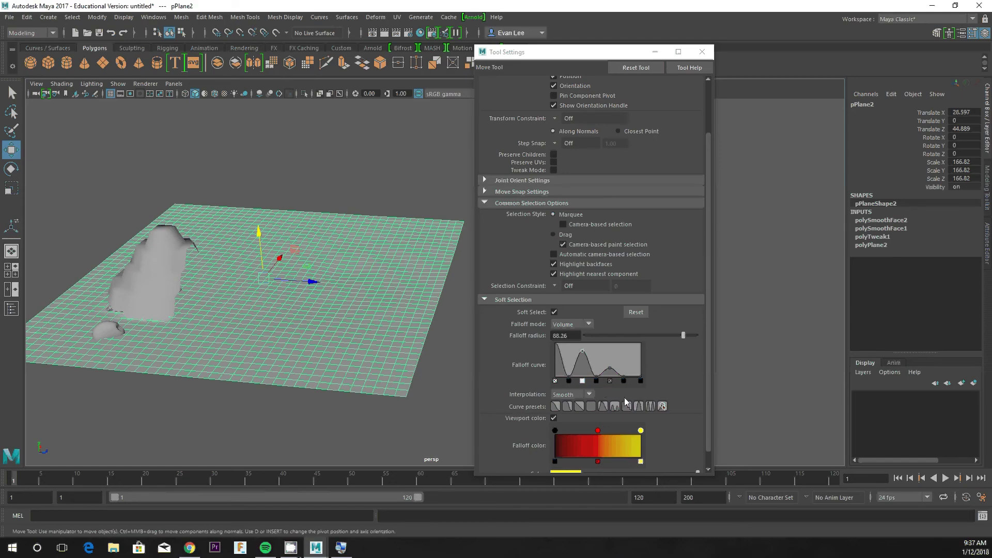
Step: Select a vertex off-center on the second plane, try raising it about 66 units with the stepped falloff curve preset, and undo the move
left_click(627, 406)
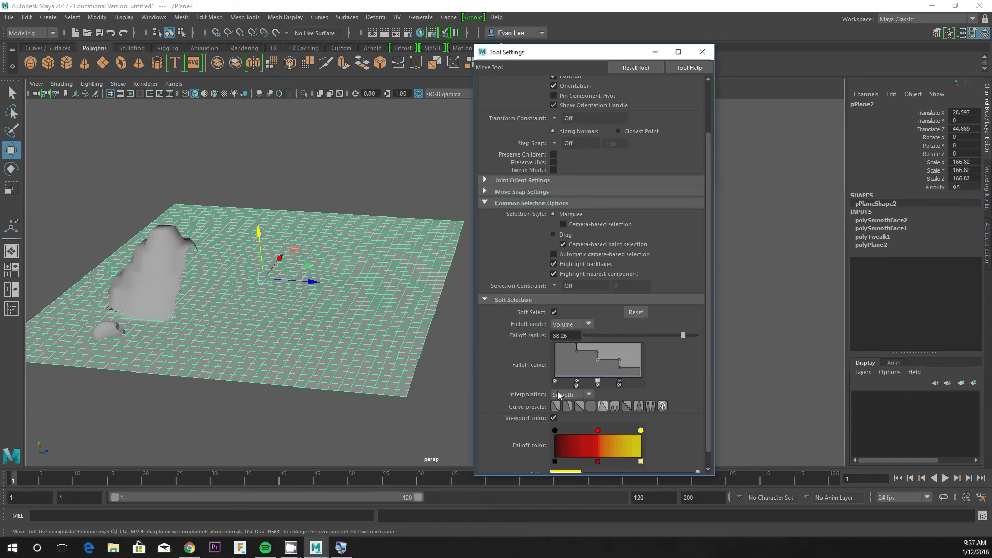
right_click_drag(346, 297, 298, 251)
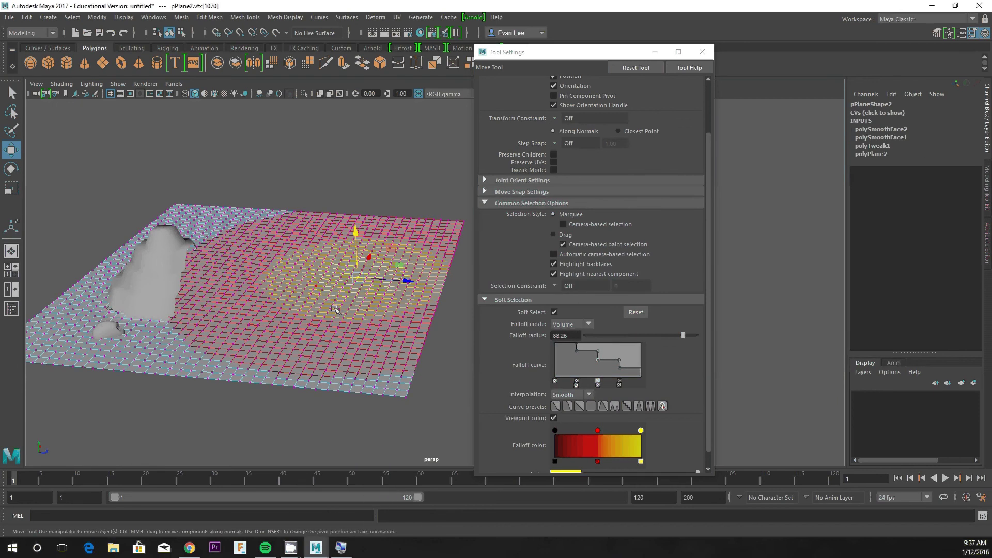
left_click_drag(354, 234, 364, 89)
key("ctrl+z")
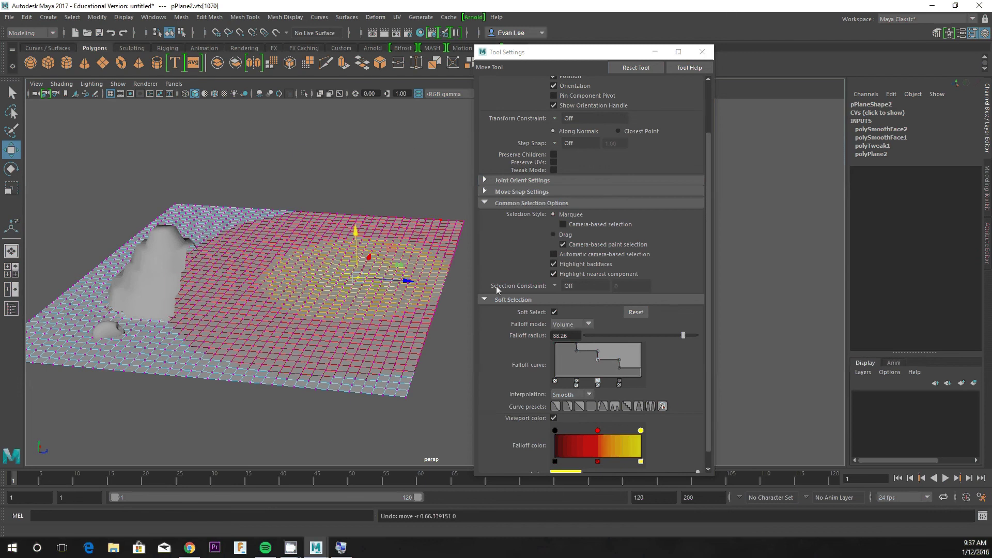
Step: Try raising the selected vertex about 29 units with the falloff curve preset that peaks near its end, and undo the move
left_click(614, 406)
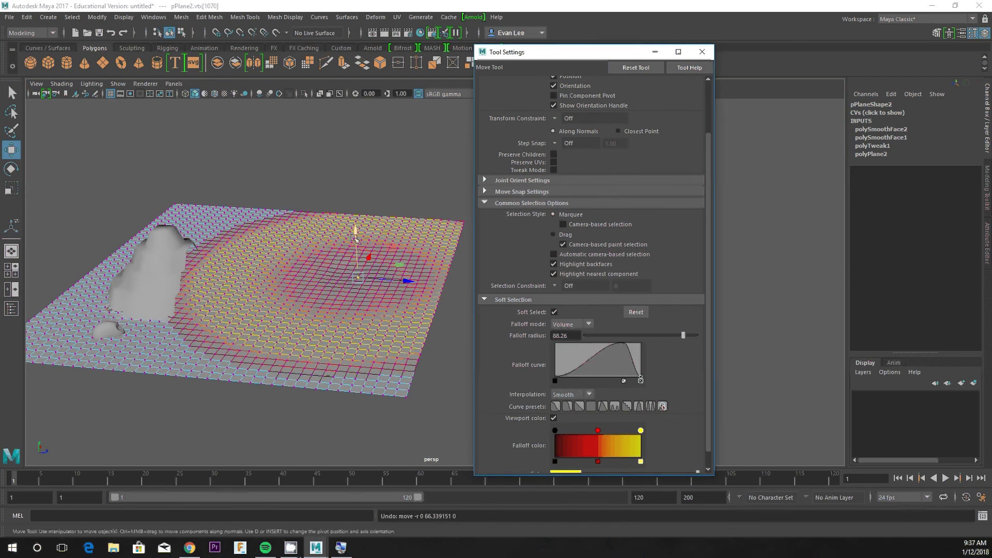
left_click_drag(356, 238, 381, 179)
key("ctrl+z")
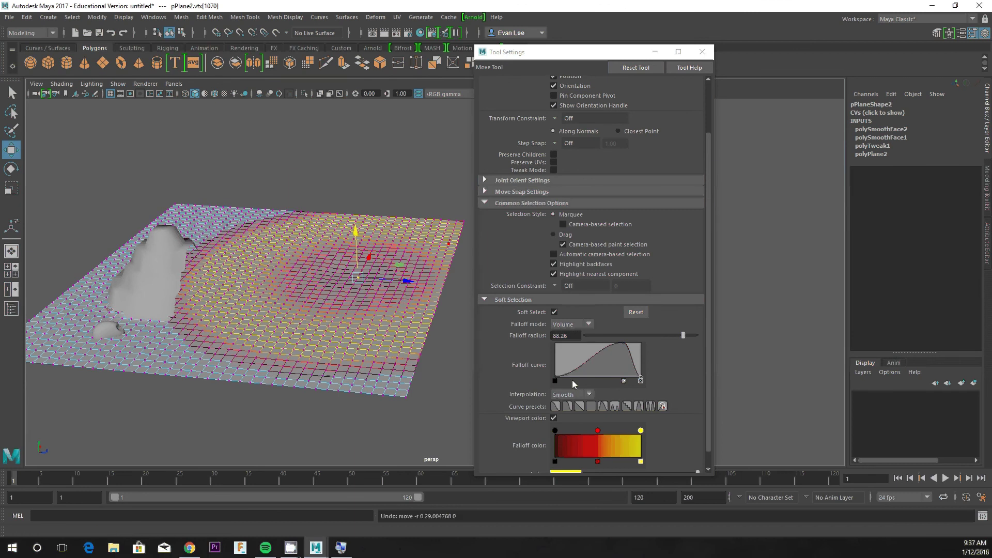
Step: Try raising the selected vertex about 46 units with the flat falloff curve preset, and undo the move
left_click(592, 409)
left_click_drag(374, 241, 375, 176)
key("ctrl+z")
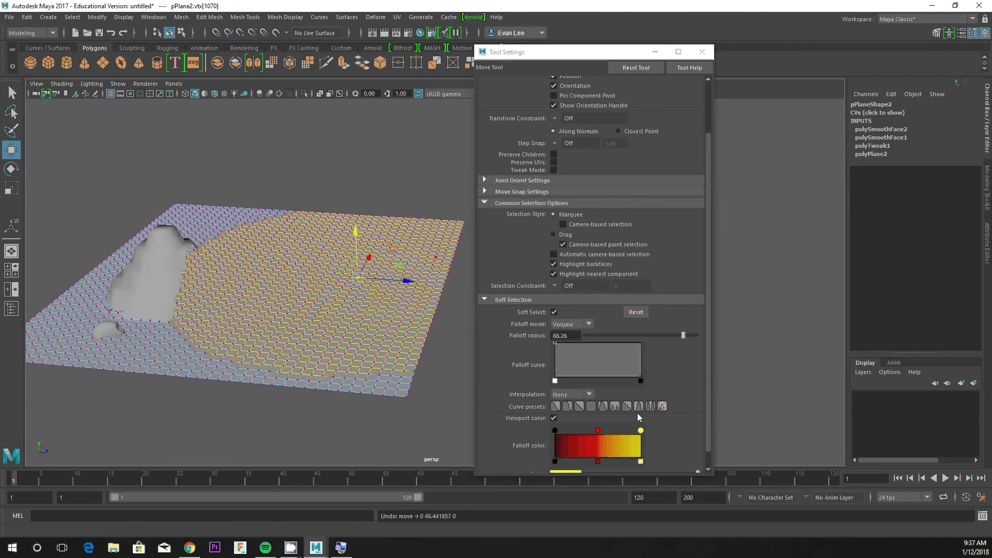
Step: Raise the selected vertex with the repeating-wave falloff curve preset to form concentric rings around a central peak on the second plane
left_click(638, 407)
left_click_drag(366, 234, 365, 147)
left_click_drag(365, 149, 352, 199)
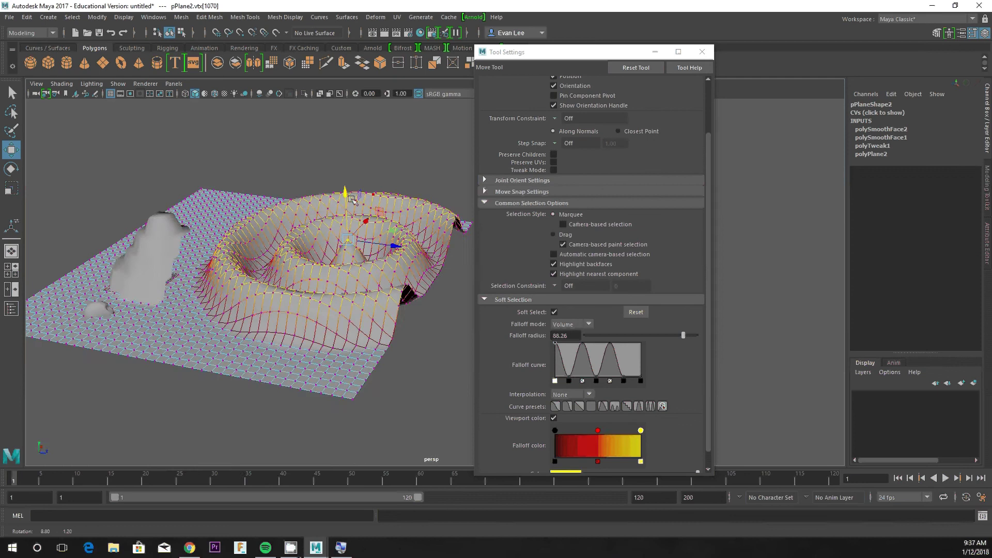
scroll(352, 199, "up", 5)
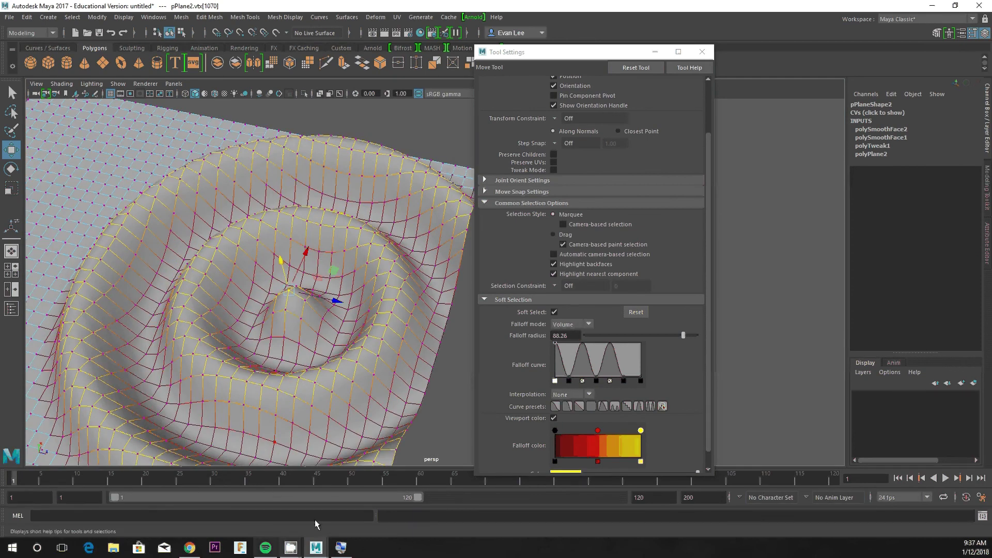
Step: Remove the yellow end marker from the soft selection's falloff color ramp and add a new marker at the same end
scroll(709, 313, "down", 1)
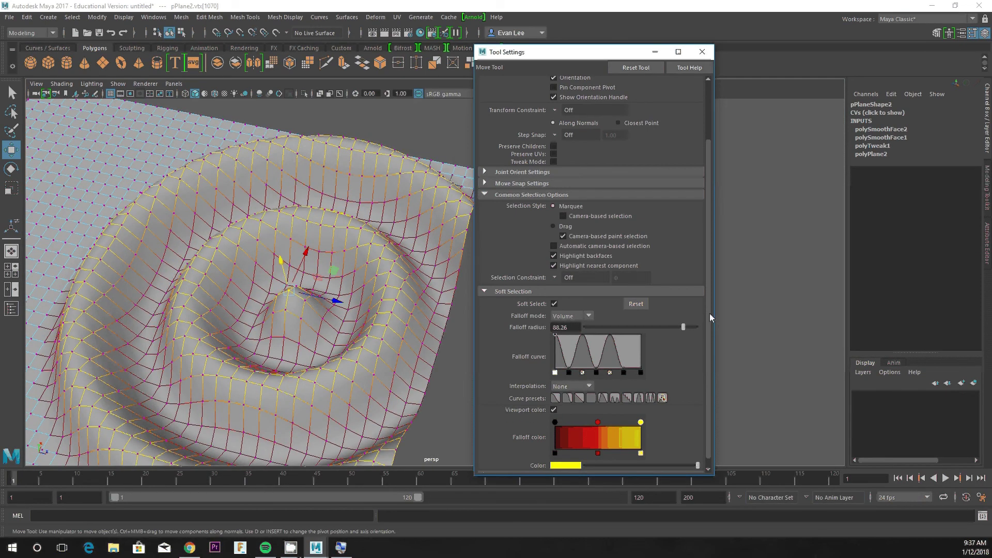
scroll(709, 313, "down", 1)
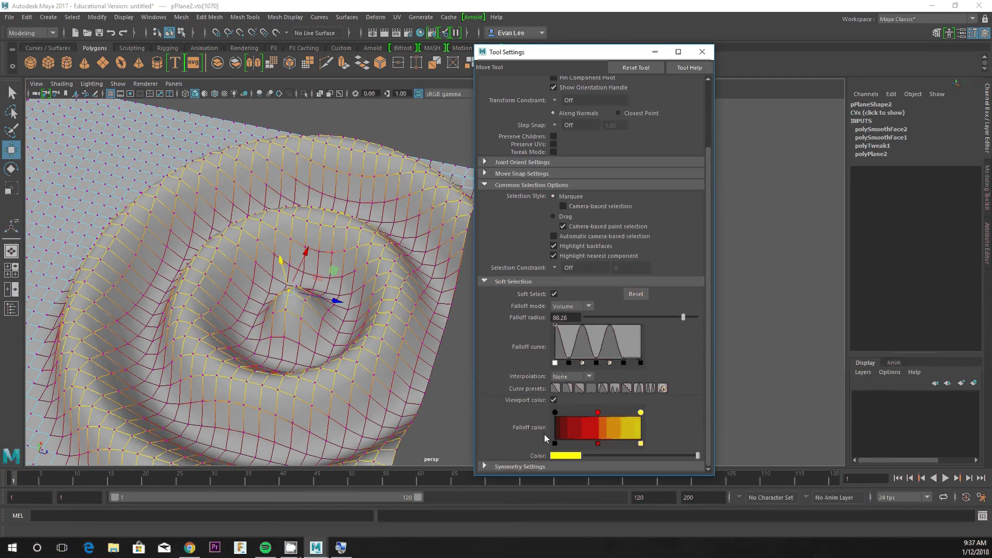
left_click(641, 443)
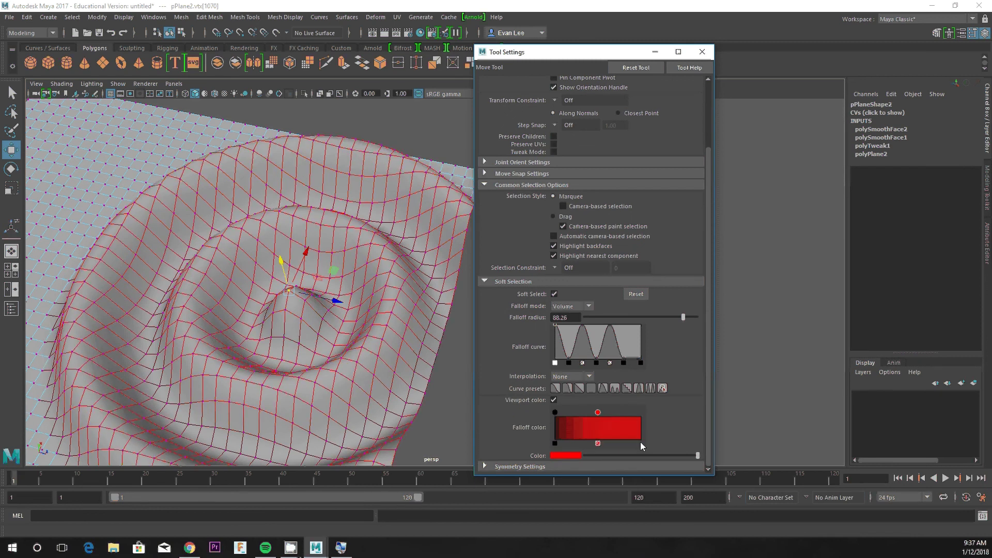
left_click(642, 443)
Step: Try magenta and yellow as the color of the new end marker in the falloff ramp, and revert the color change
left_click(567, 456)
left_click(458, 162)
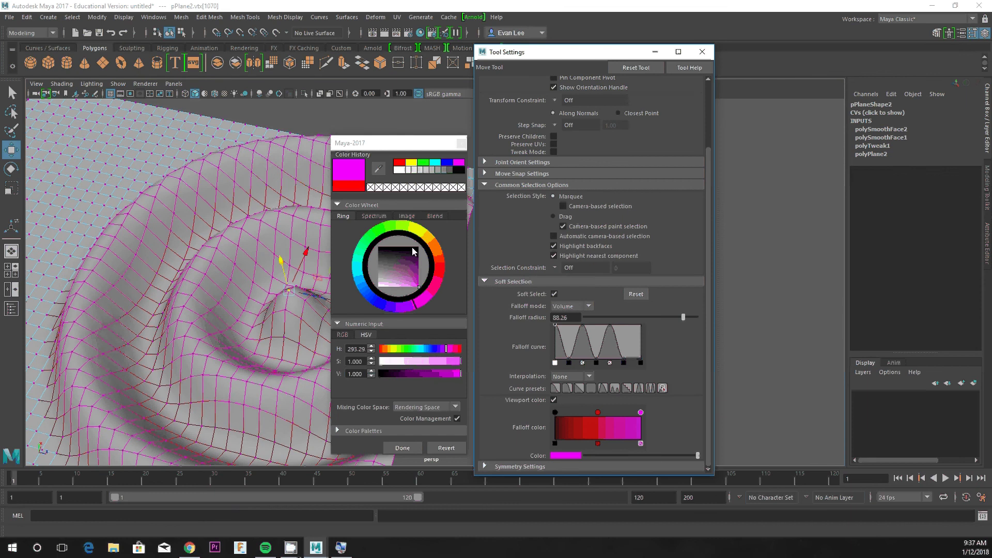
left_click(418, 230)
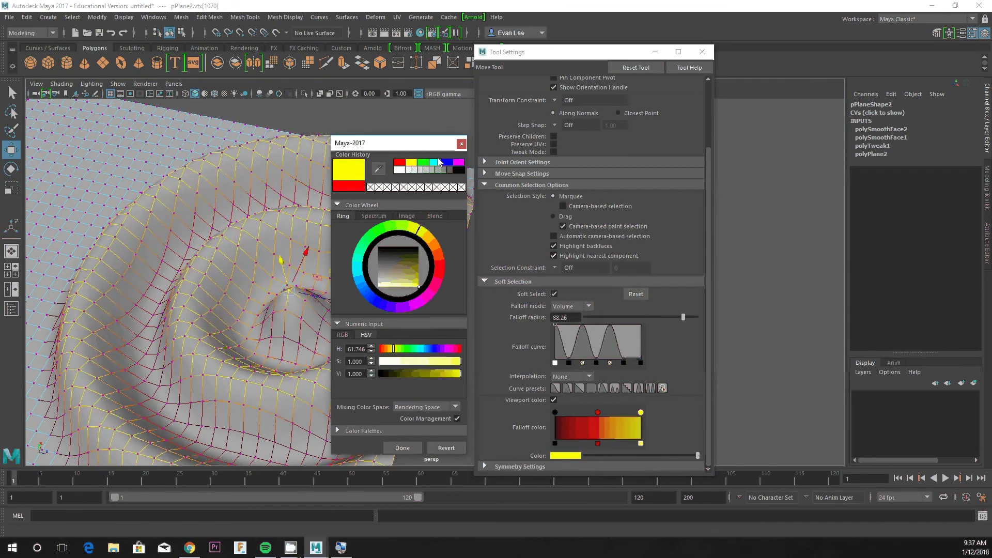
left_click(446, 448)
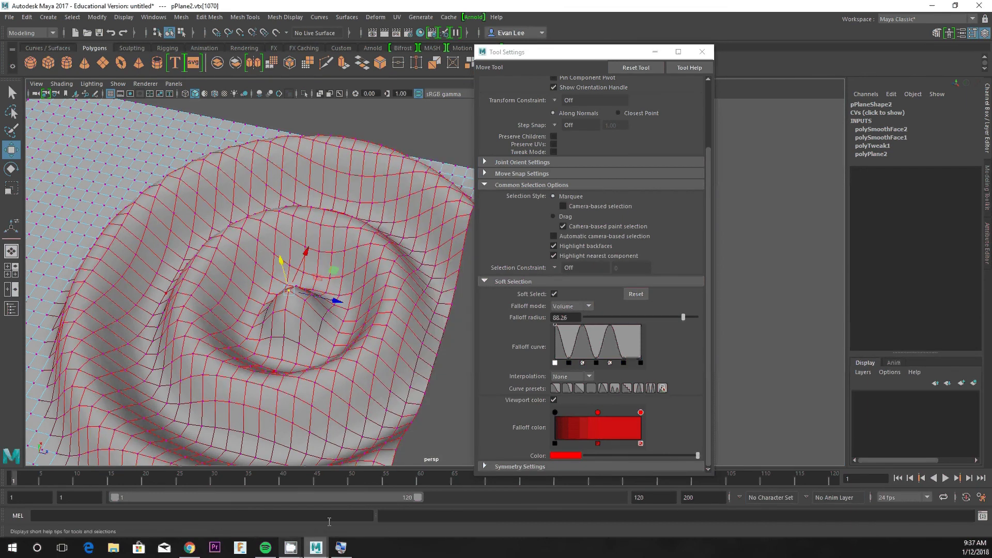
Step: Pull a vertex on the second plane's far edge, near the corner, up into a tall peak using the linear falloff curve preset
scroll(310, 310, "down", 5)
left_click_drag(297, 315, 289, 269, "alt")
scroll(290, 269, "up", 3)
middle_click_drag(290, 269, 512, 246, "alt")
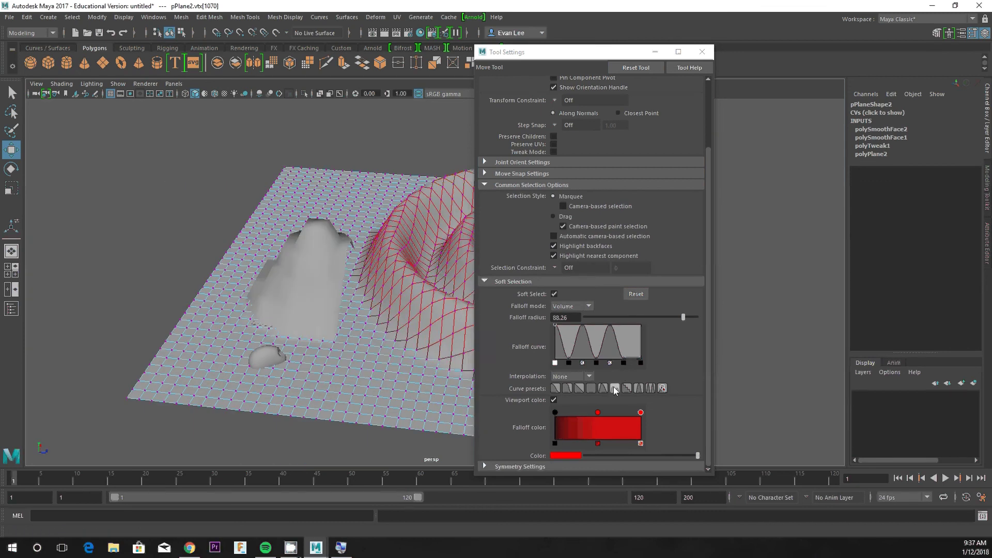
left_click(604, 388)
left_click(582, 388)
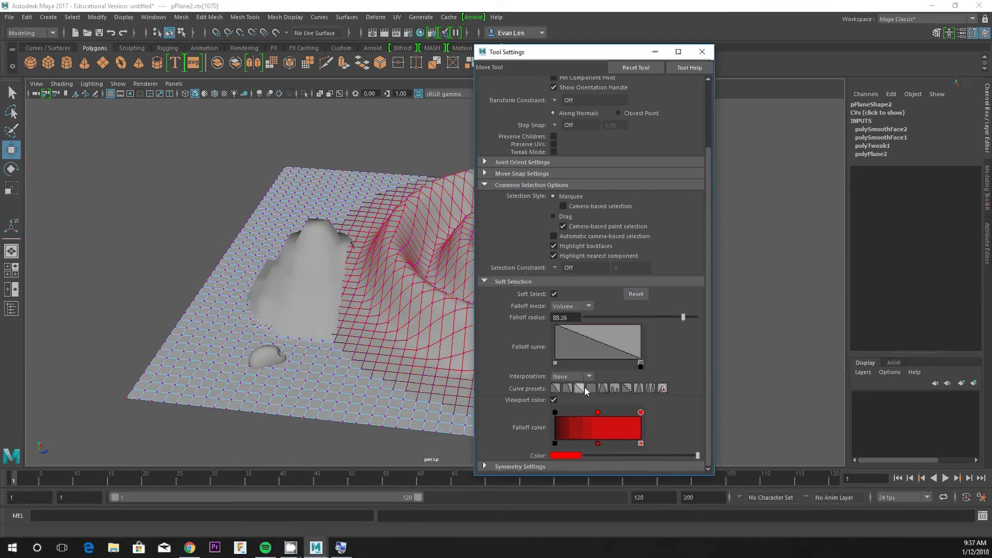
left_click(310, 168)
left_click_drag(310, 138, 284, 3)
scroll(241, 236, "down", 4)
left_click_drag(190, 219, 159, 271, "alt")
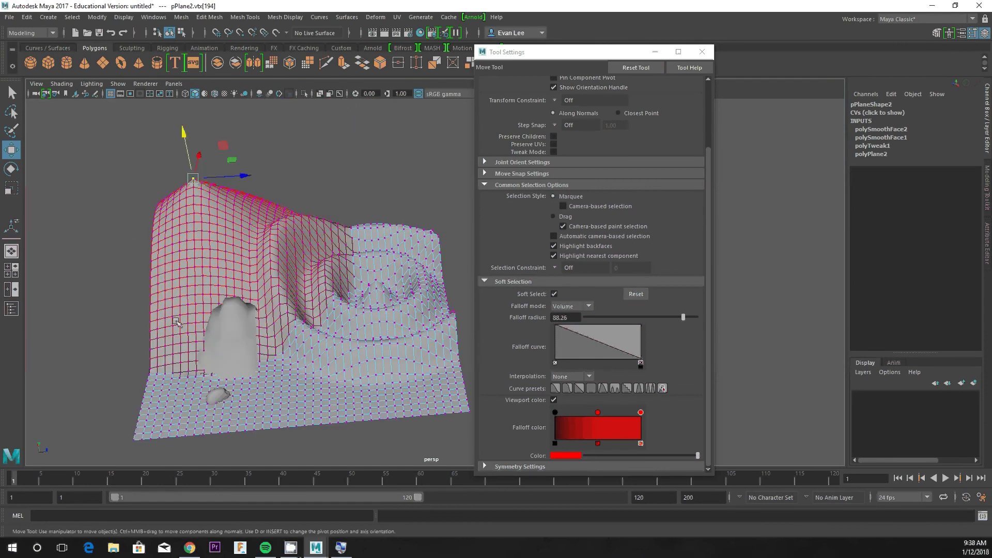